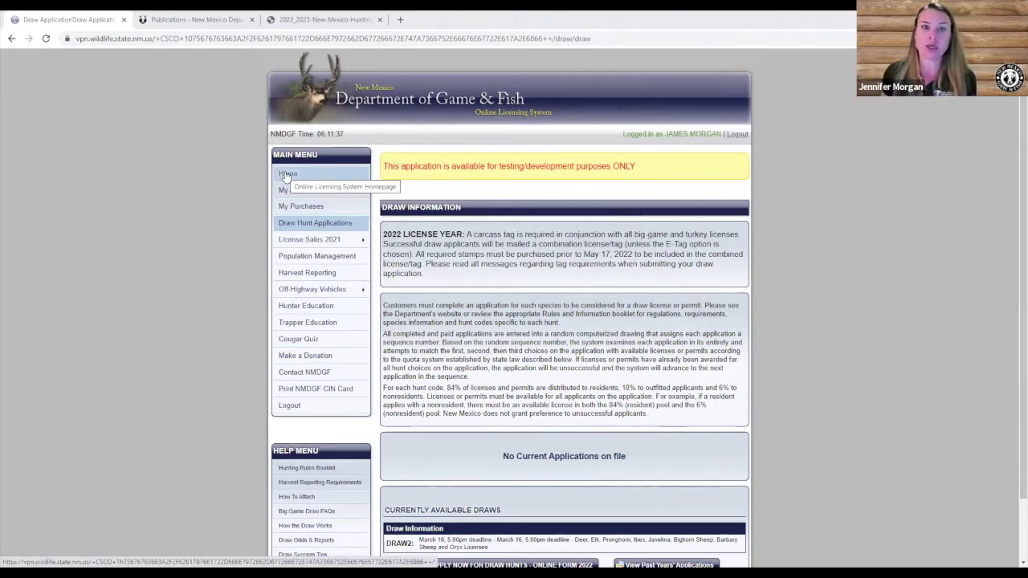
Begin the Draw Hunts - Online Form 2022 application as a new application.
{"action": "left_click", "coordinate": [297, 228]}
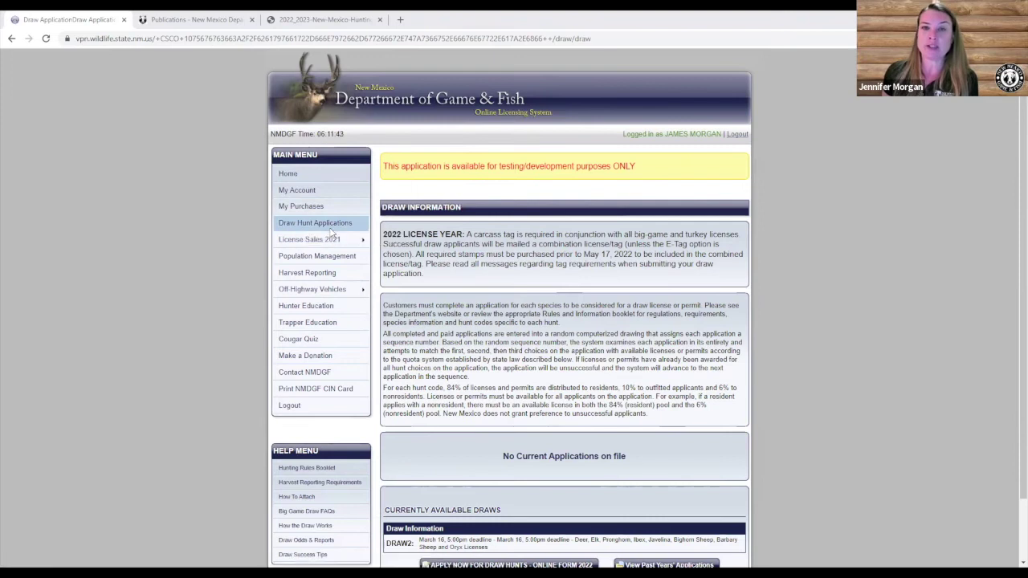
{"action": "scroll", "coordinate": [331, 230], "scroll_direction": "down", "scroll_amount": 1}
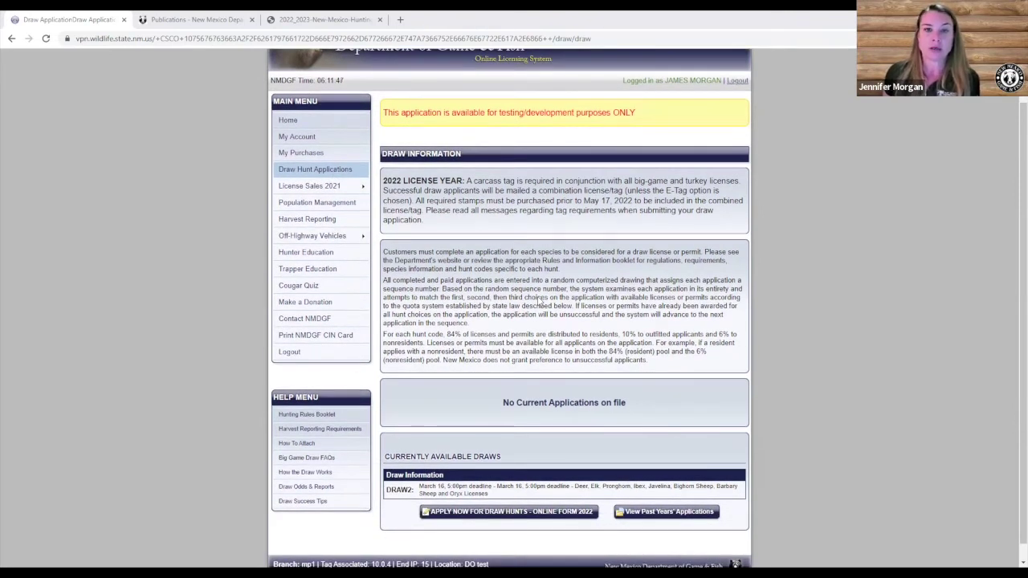
{"action": "scroll", "coordinate": [540, 303], "scroll_direction": "down", "scroll_amount": 1}
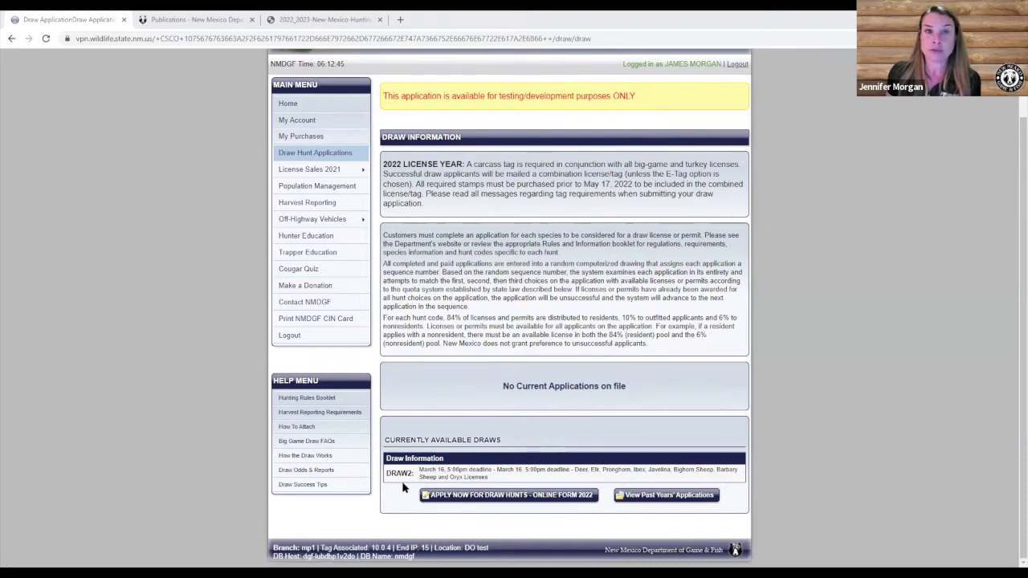
{"action": "left_click", "coordinate": [456, 496]}
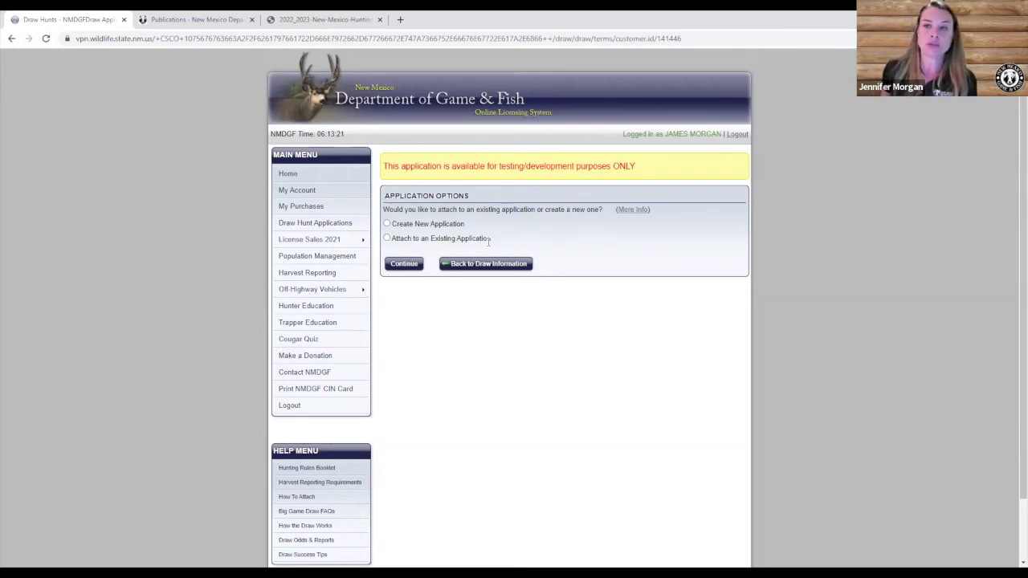
{"action": "left_click", "coordinate": [387, 225]}
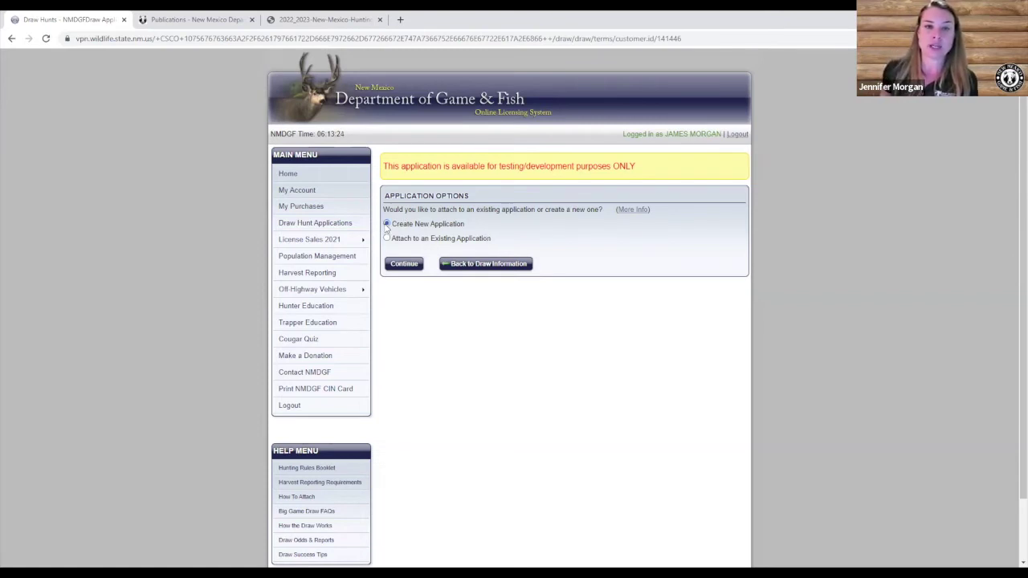
{"action": "left_click", "coordinate": [405, 264]}
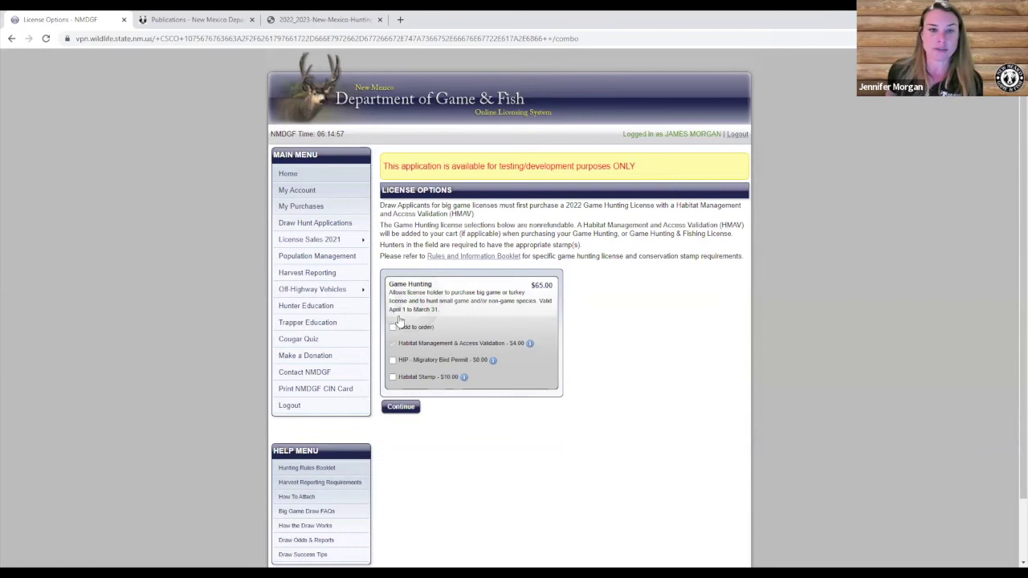
Add the $65.00 Game Hunting license, with its $4.00 HMAV validation, to the order.
{"action": "left_click", "coordinate": [391, 328]}
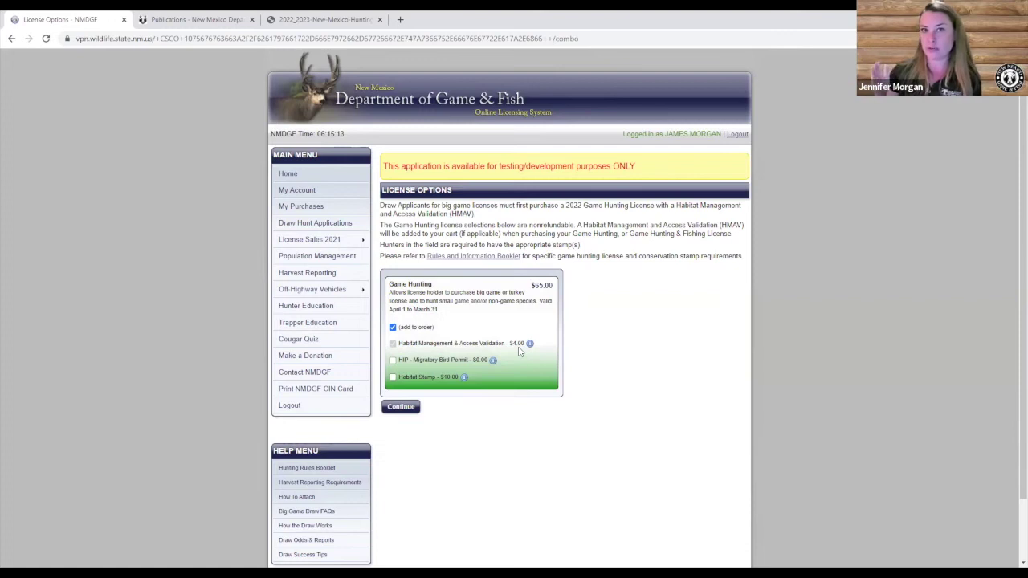
Add the HIP Migratory Bird Permit and $10.00 Habitat Stamp, bringing the combo to $79.00.
{"action": "left_click", "coordinate": [393, 360]}
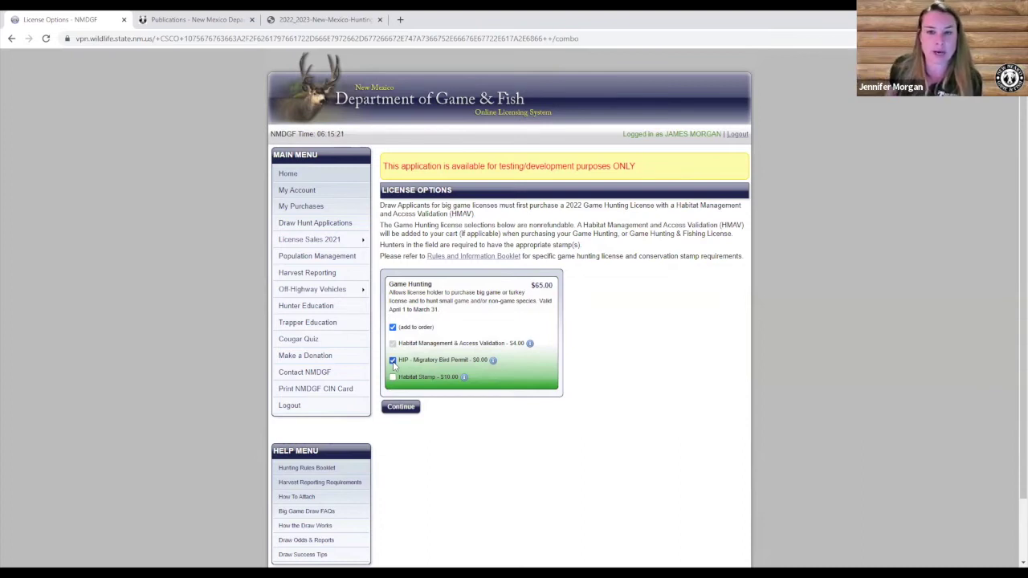
{"action": "left_click", "coordinate": [393, 377]}
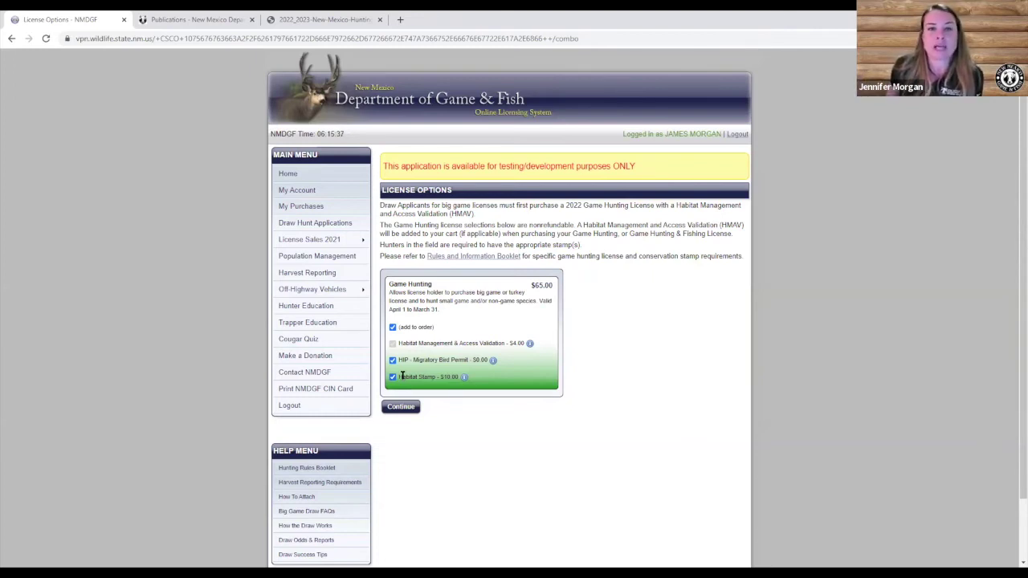
{"action": "left_click", "coordinate": [396, 411]}
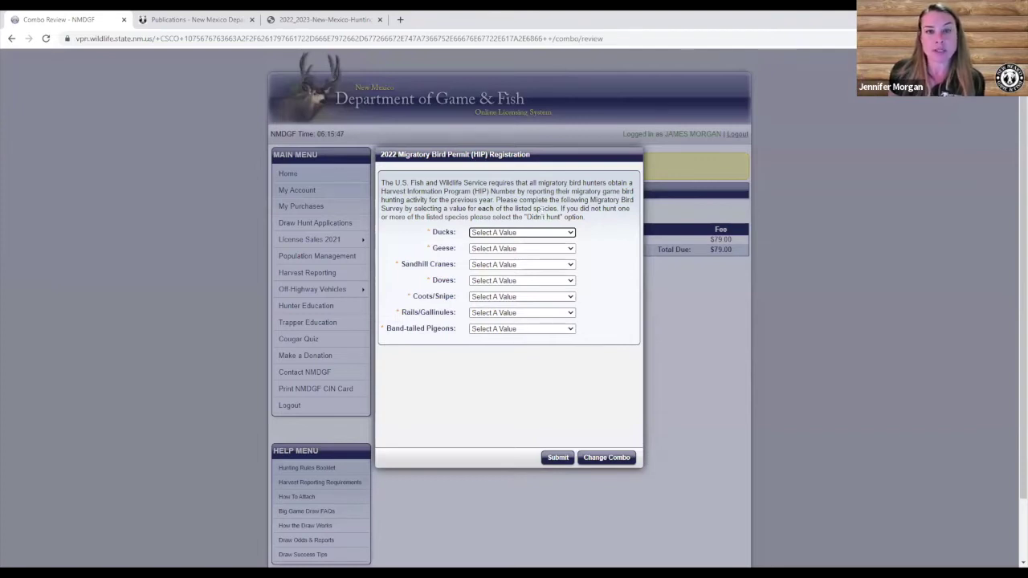
In the HIP survey, set Ducks and Geese to Didn't hunt and Sandhill Cranes to 1-10.
{"action": "left_click", "coordinate": [570, 283]}
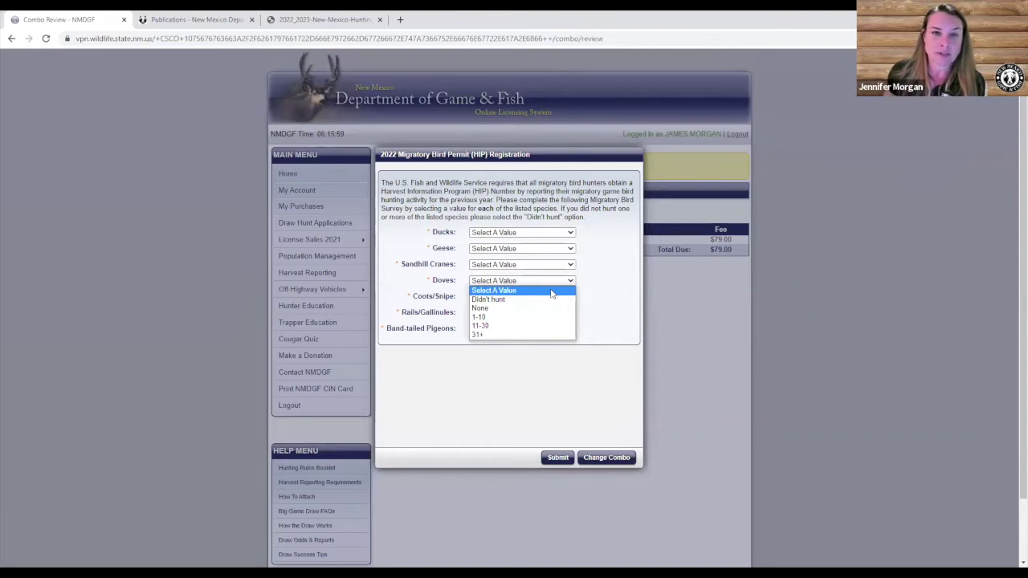
{"action": "left_click", "coordinate": [583, 332]}
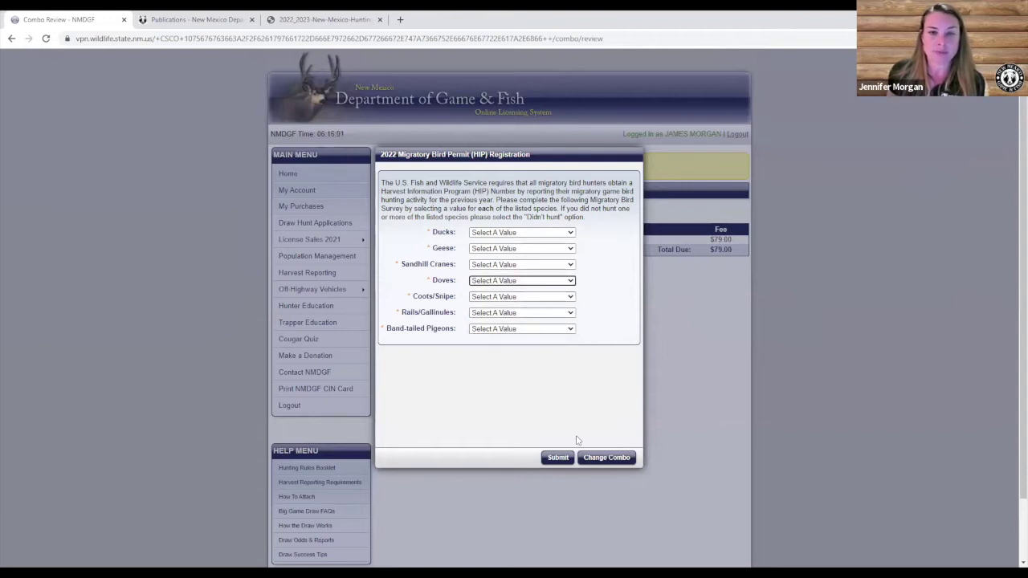
{"action": "left_click", "coordinate": [558, 458]}
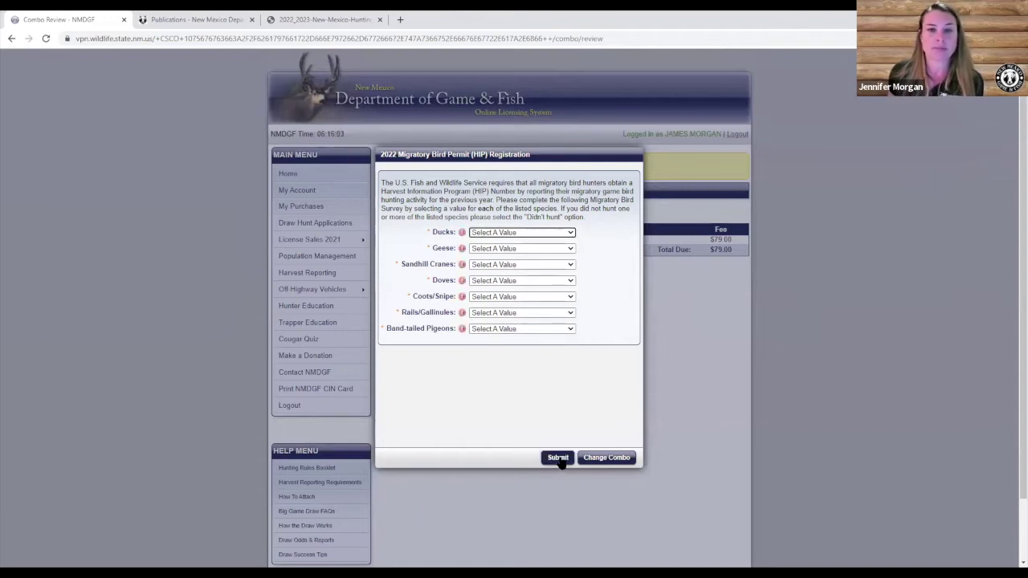
{"action": "left_click", "coordinate": [508, 237]}
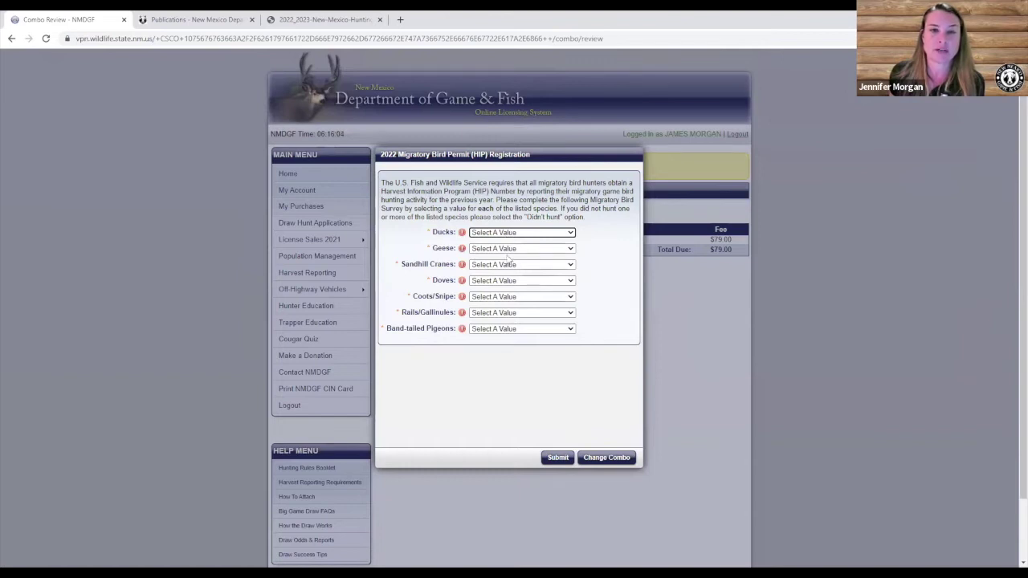
{"action": "left_click", "coordinate": [506, 261]}
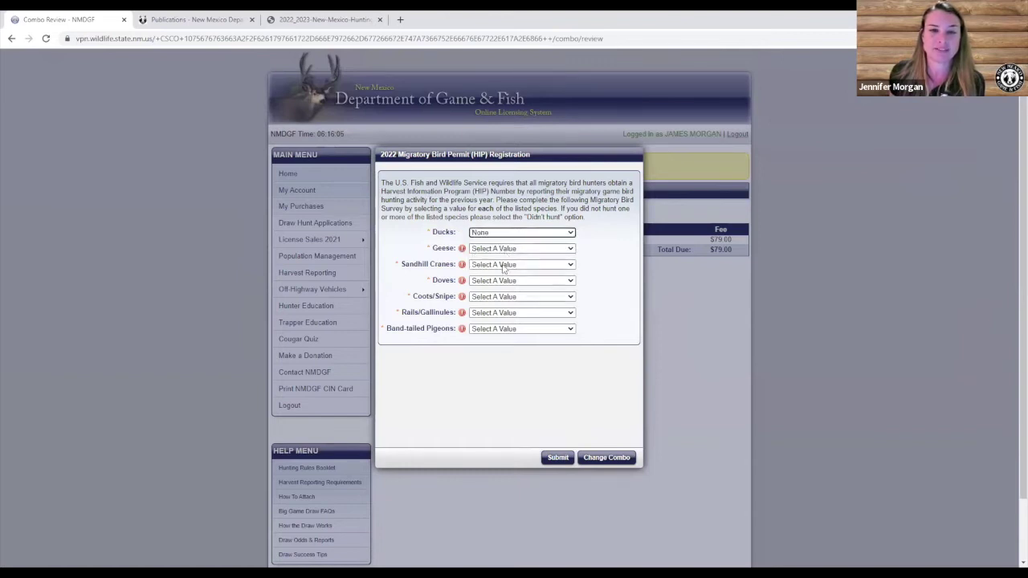
{"action": "left_click", "coordinate": [506, 248]}
{"action": "left_click", "coordinate": [501, 268]}
{"action": "left_click", "coordinate": [498, 264]}
{"action": "left_click", "coordinate": [495, 294]}
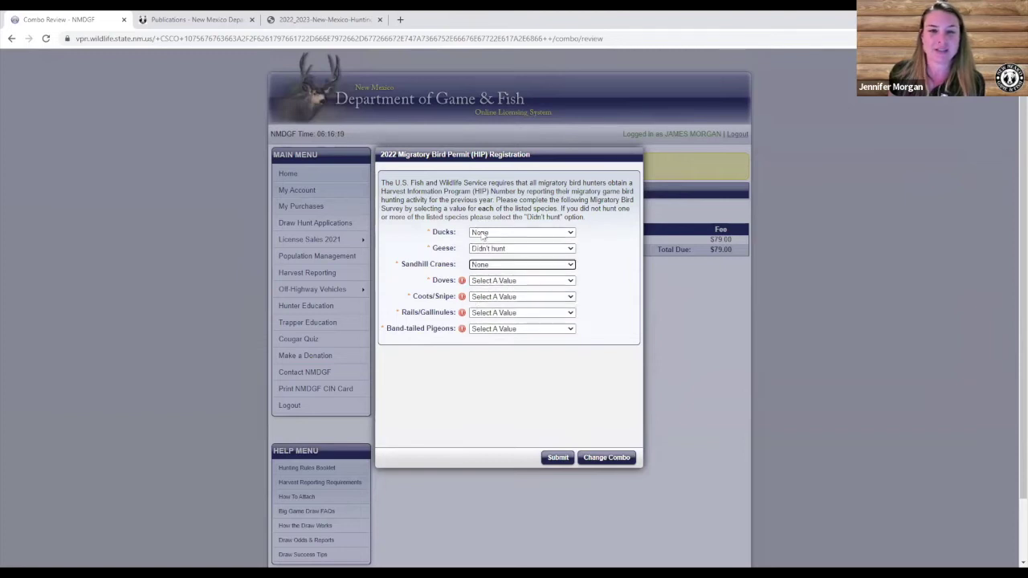
{"action": "left_click", "coordinate": [491, 233]}
{"action": "left_click", "coordinate": [488, 251]}
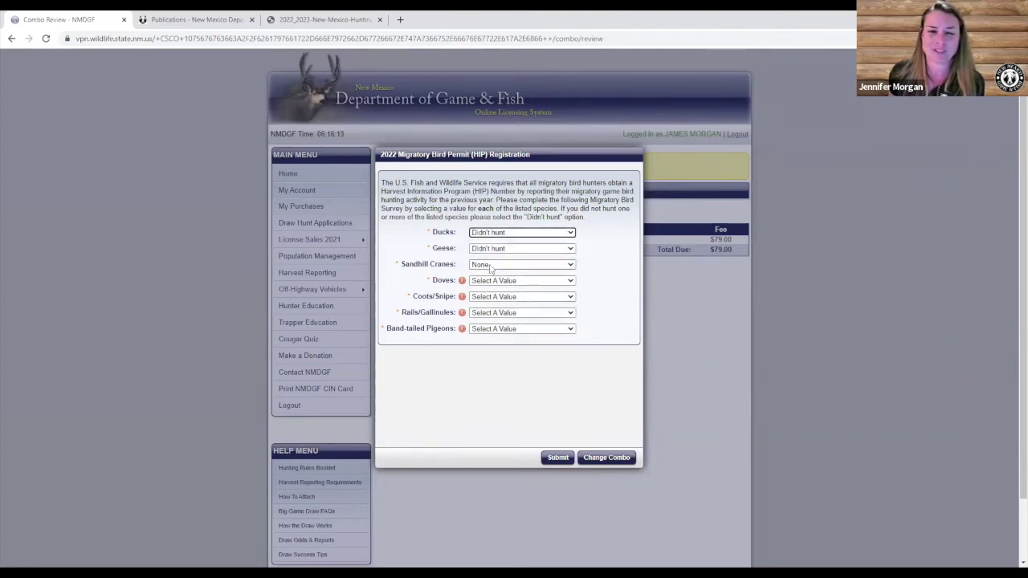
{"action": "left_click", "coordinate": [491, 264]}
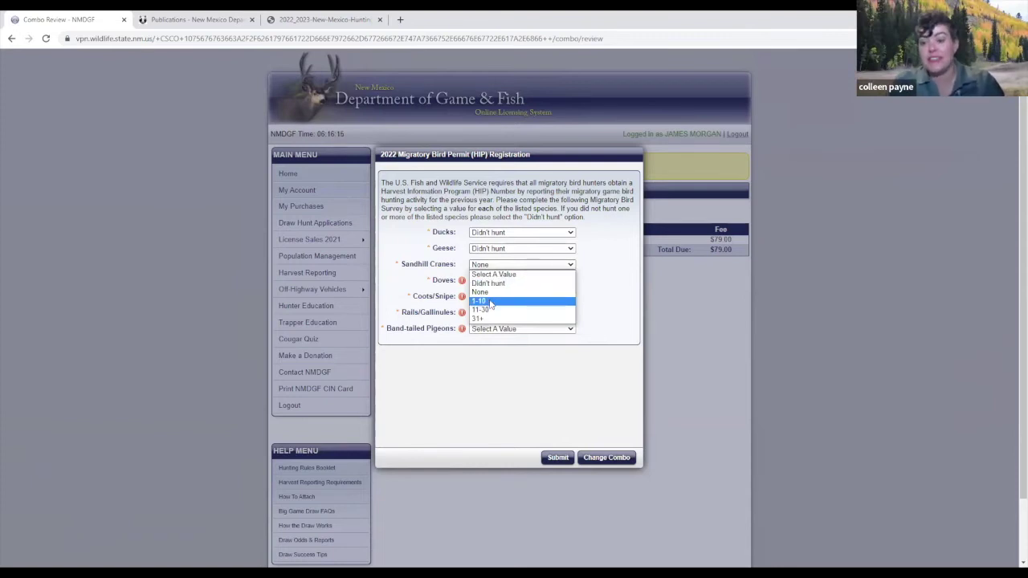
{"action": "left_click", "coordinate": [490, 301]}
Set Doves, Coots/Snipe, Rails/Gallinules to Didn't hunt, Band-tailed Pigeons to Will Hunt, and submit.
{"action": "left_click", "coordinate": [488, 281]}
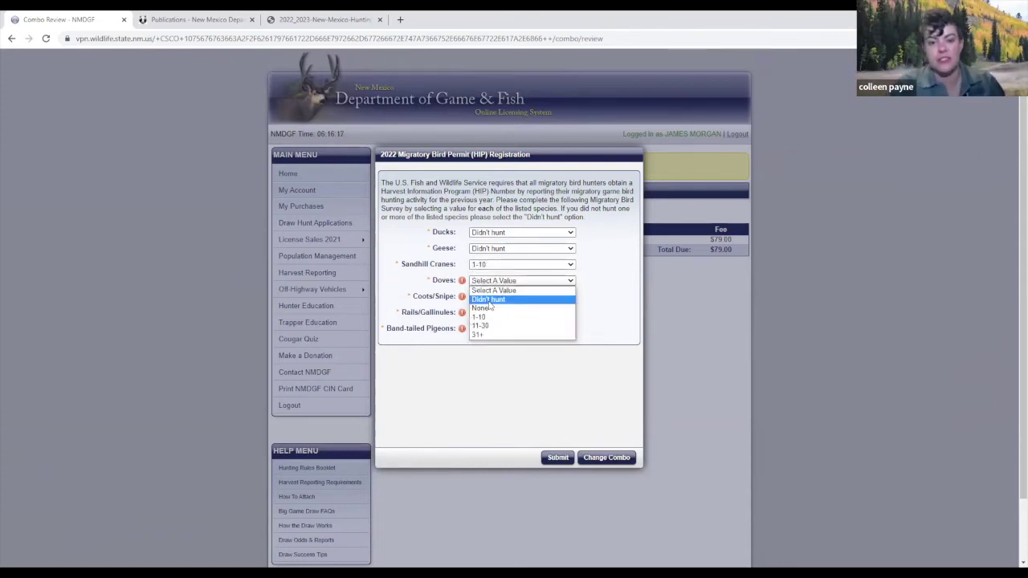
{"action": "left_click", "coordinate": [488, 309]}
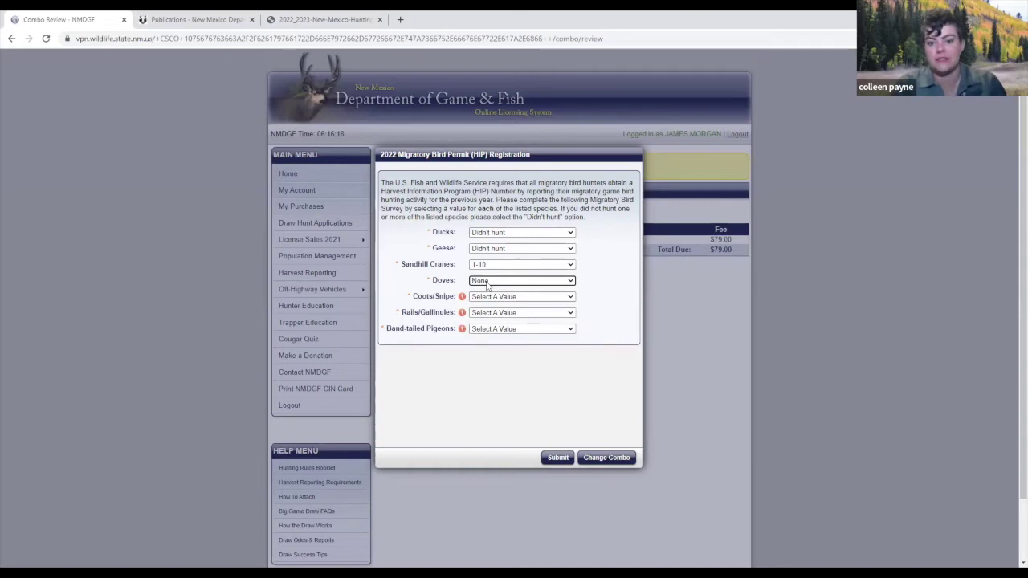
{"action": "left_click", "coordinate": [488, 282]}
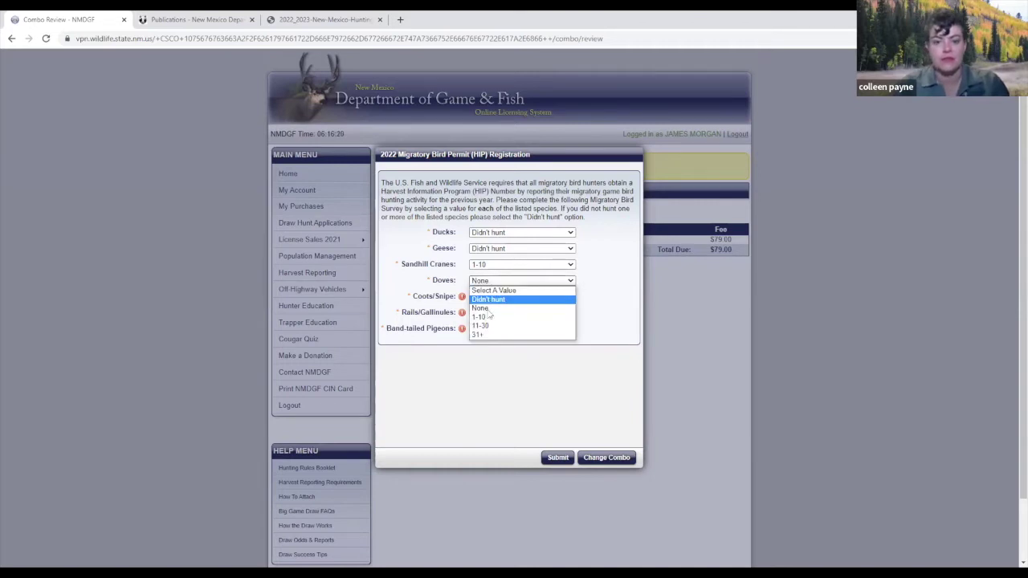
{"action": "left_click", "coordinate": [488, 300]}
{"action": "left_click", "coordinate": [489, 297]}
{"action": "left_click", "coordinate": [486, 316]}
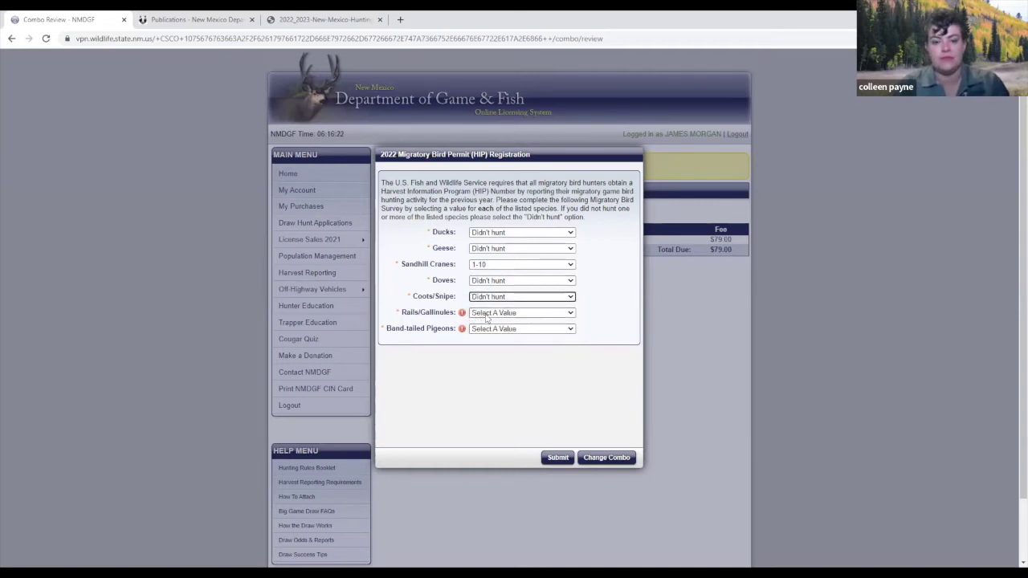
{"action": "left_click", "coordinate": [488, 313]}
{"action": "left_click", "coordinate": [488, 331]}
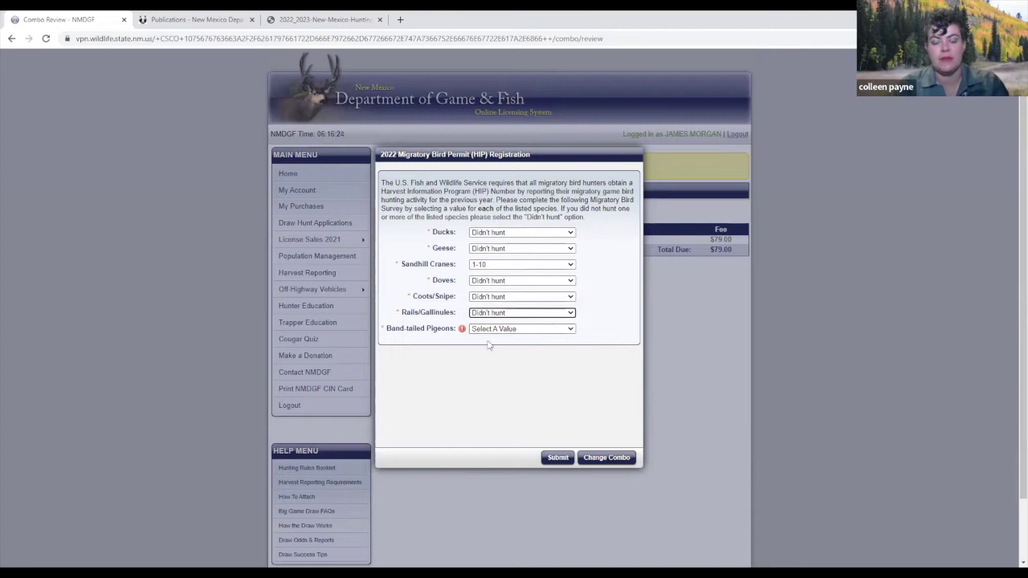
{"action": "left_click", "coordinate": [489, 331]}
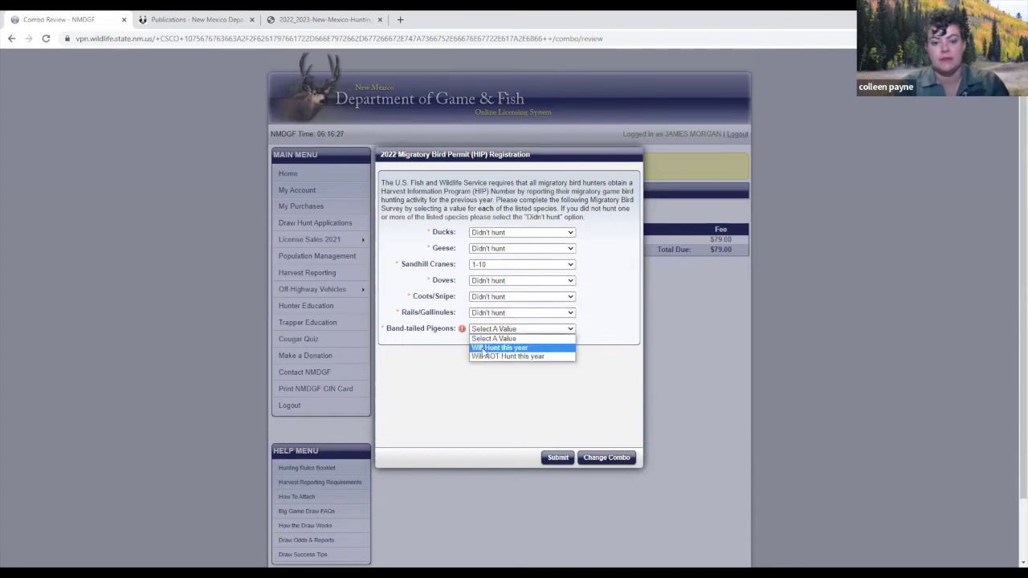
{"action": "left_click", "coordinate": [483, 350]}
{"action": "left_click", "coordinate": [564, 459]}
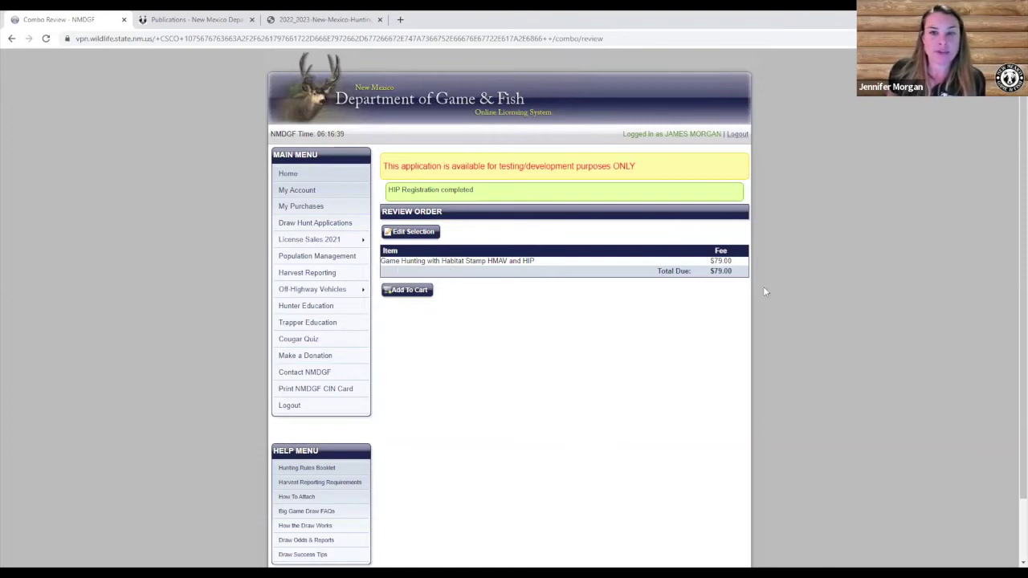
Add the $79.00 Game Hunting combo to the cart and confirm it.
{"action": "left_click", "coordinate": [400, 294]}
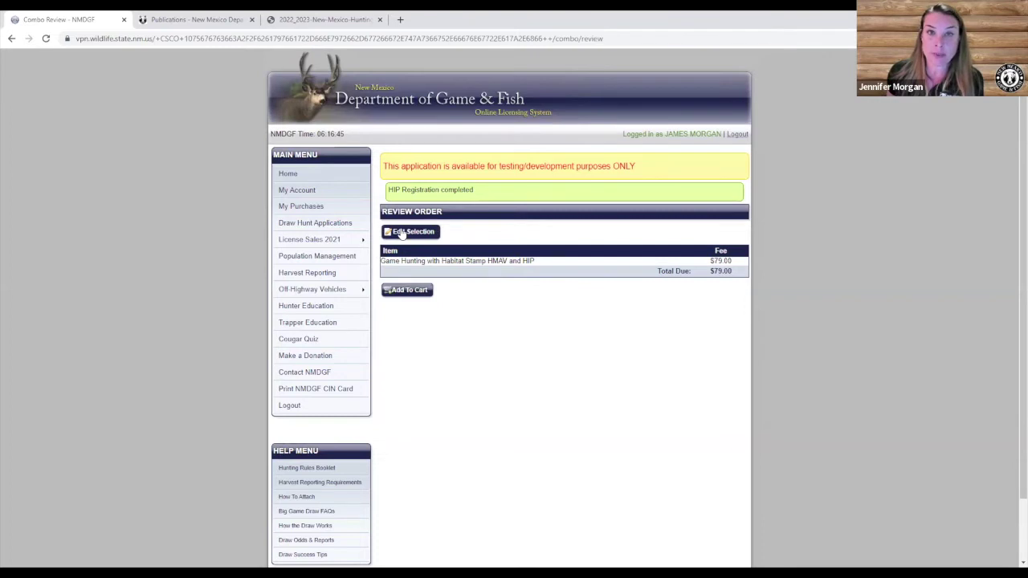
{"action": "left_click", "coordinate": [403, 291]}
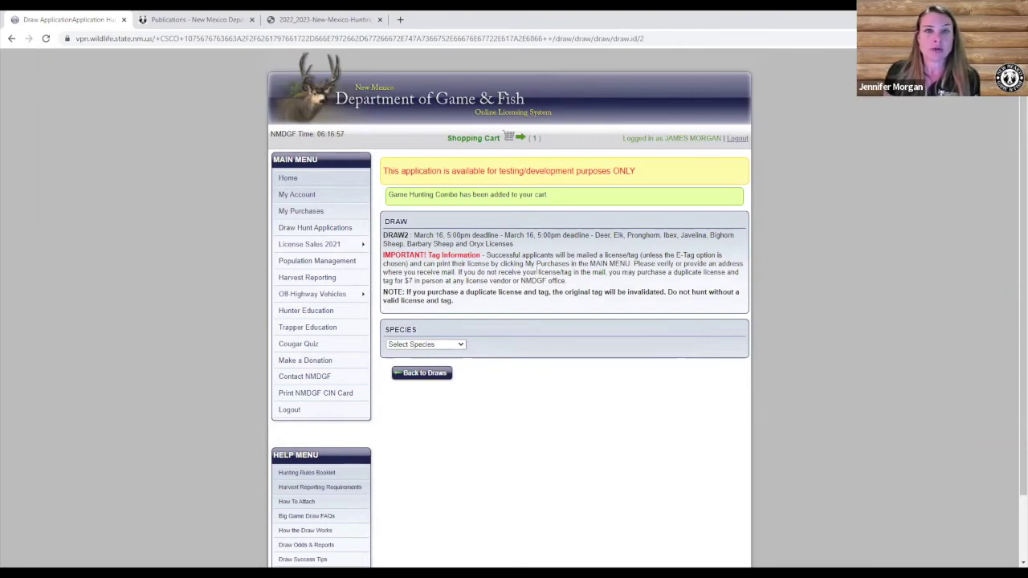
Choose Elk as the draw species and show the first choice's weapon options.
{"action": "left_click", "coordinate": [462, 345]}
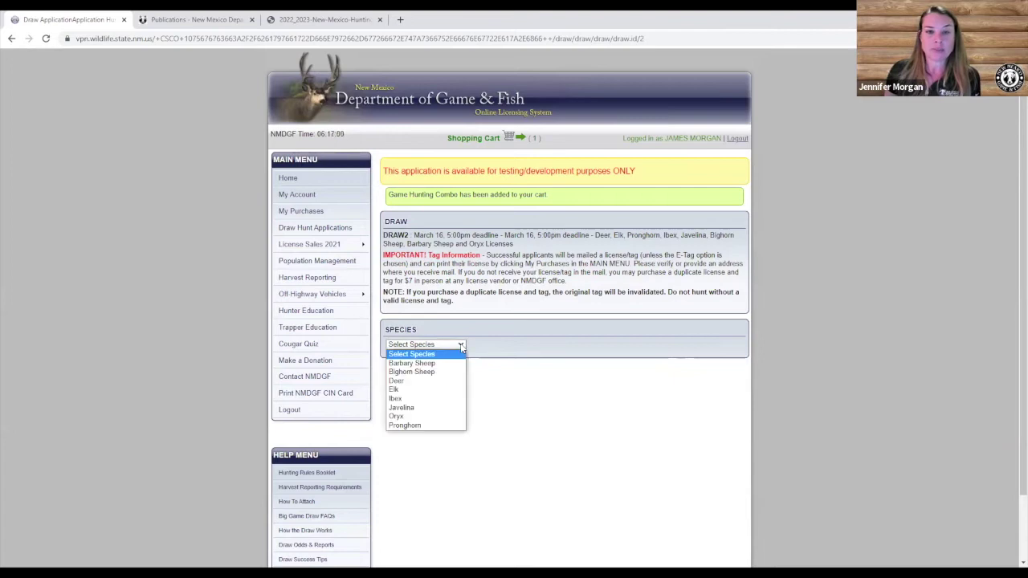
{"action": "left_click", "coordinate": [448, 391]}
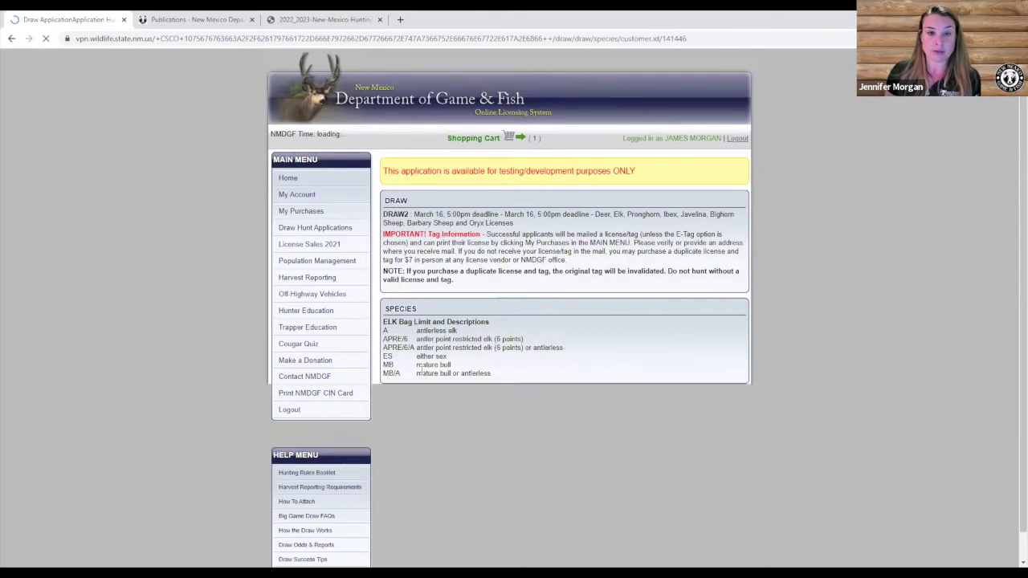
{"action": "scroll", "coordinate": [659, 337], "scroll_direction": "down", "scroll_amount": 2}
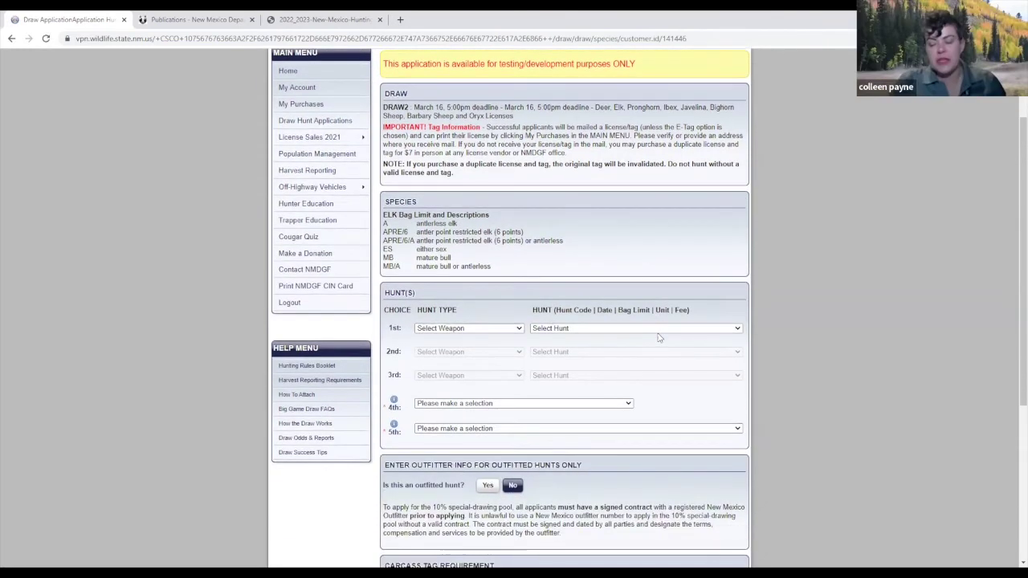
{"action": "scroll", "coordinate": [659, 338], "scroll_direction": "down", "scroll_amount": 1}
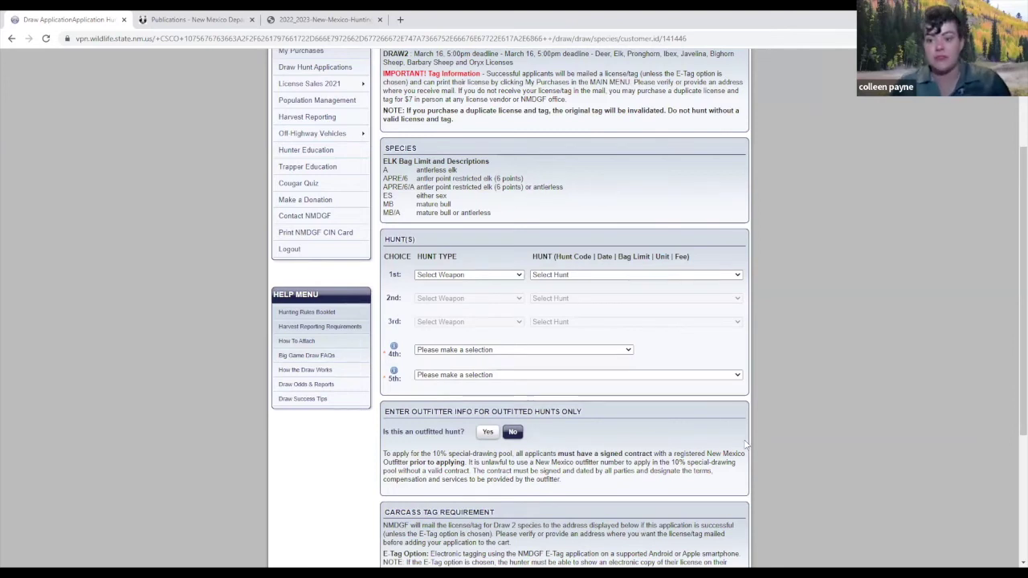
{"action": "left_click", "coordinate": [440, 277]}
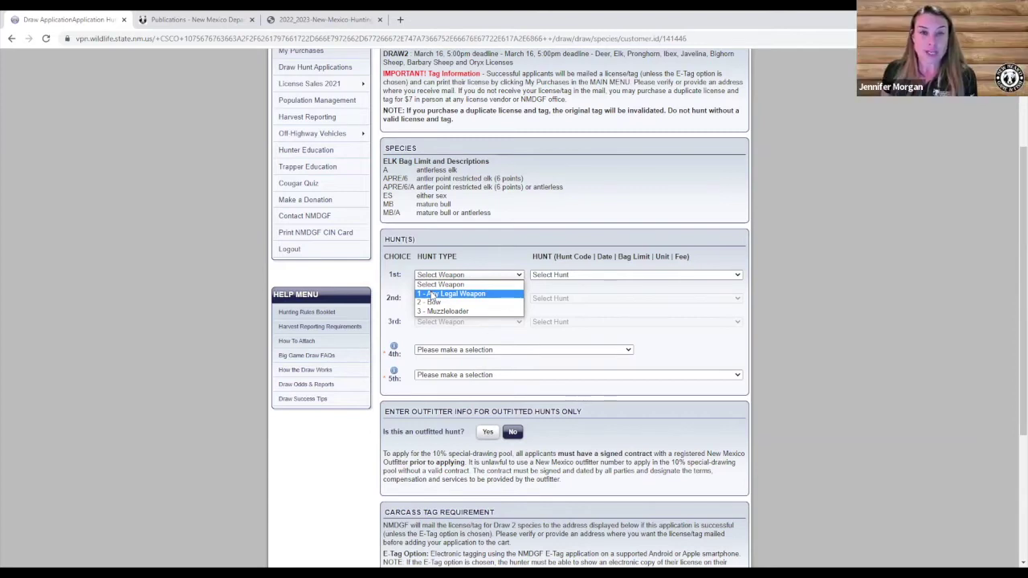
Set the first elk choice to Any Legal Weapon hunt ELK-1-249, Units 16B and 22.
{"action": "left_click", "coordinate": [432, 295]}
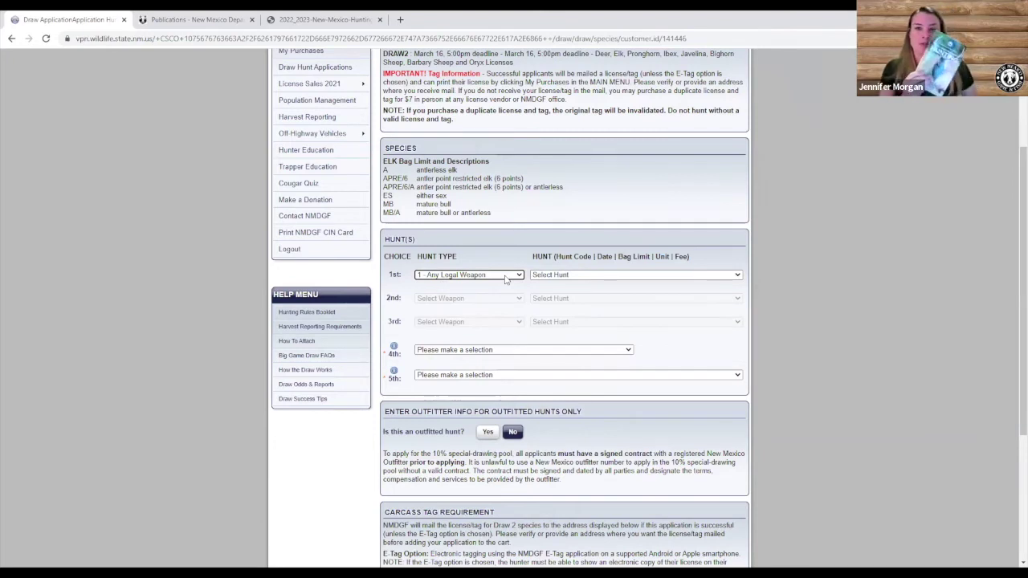
{"action": "left_click", "coordinate": [566, 275]}
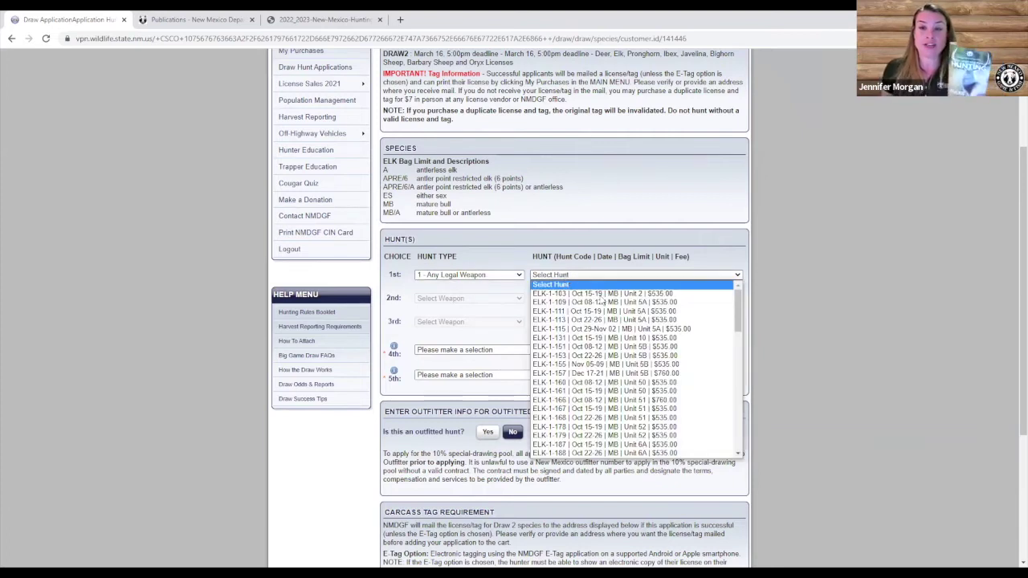
{"action": "scroll", "coordinate": [634, 324], "scroll_direction": "down", "scroll_amount": 10}
{"action": "scroll", "coordinate": [634, 324], "scroll_direction": "down", "scroll_amount": 2}
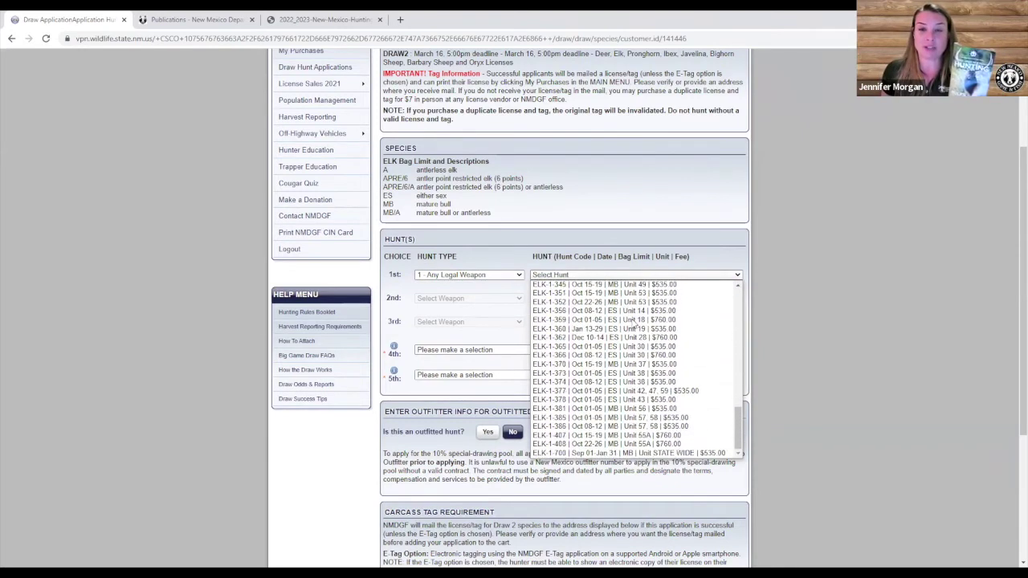
{"action": "scroll", "coordinate": [634, 323], "scroll_direction": "up", "scroll_amount": 12}
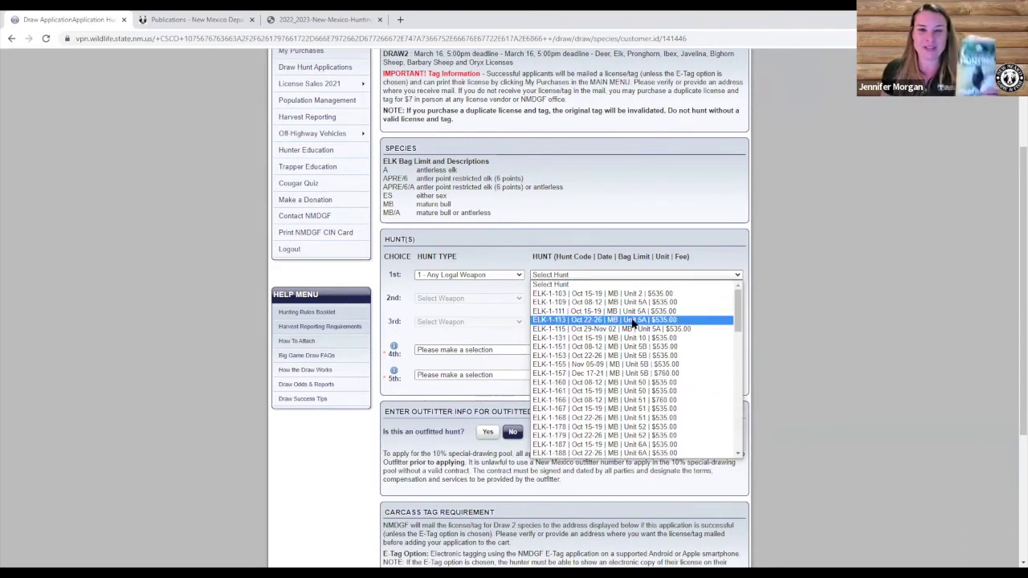
{"action": "scroll", "coordinate": [631, 357], "scroll_direction": "down", "scroll_amount": 3}
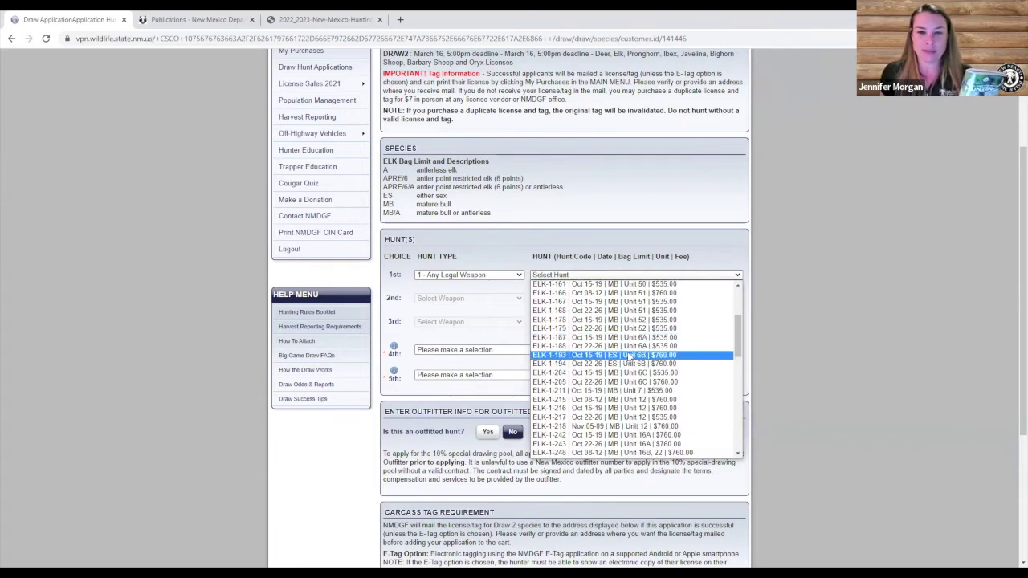
{"action": "scroll", "coordinate": [631, 357], "scroll_direction": "down", "scroll_amount": 3}
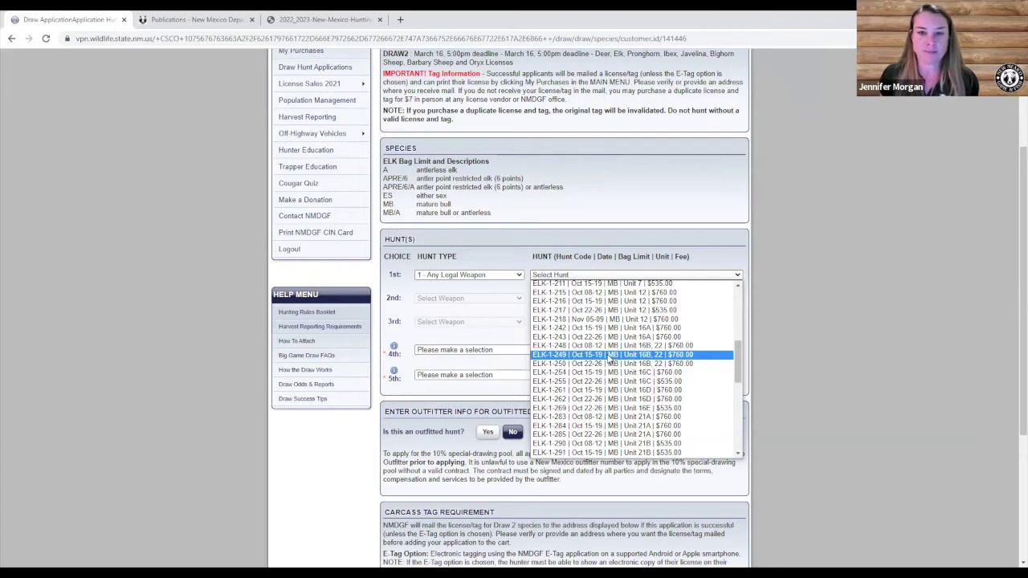
{"action": "left_click", "coordinate": [610, 355]}
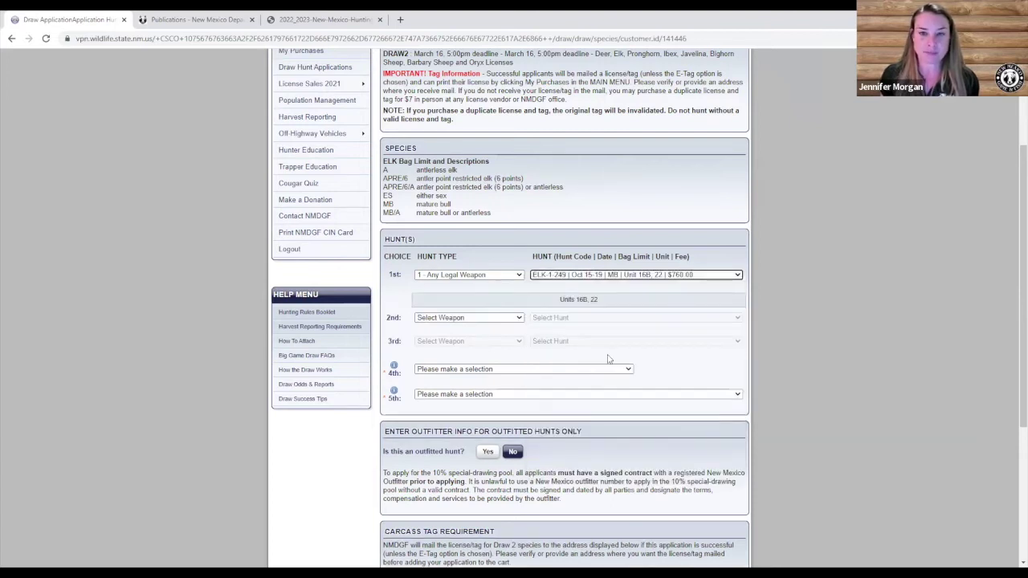
Set the second elk choice to Any Legal Weapon hunt ELK-1-193, either sex, Unit 6B.
{"action": "left_click", "coordinate": [520, 318]}
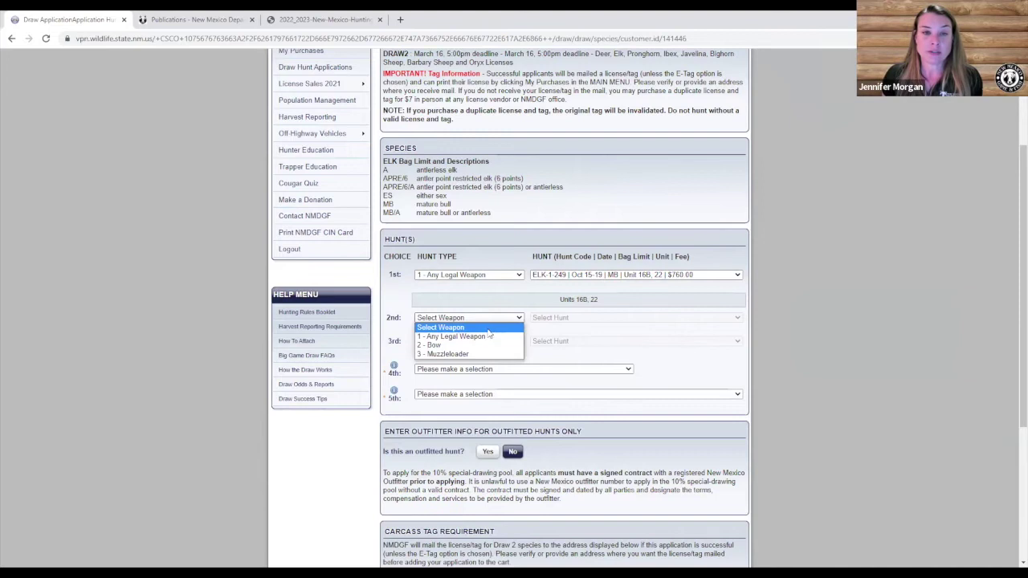
{"action": "left_click", "coordinate": [487, 337]}
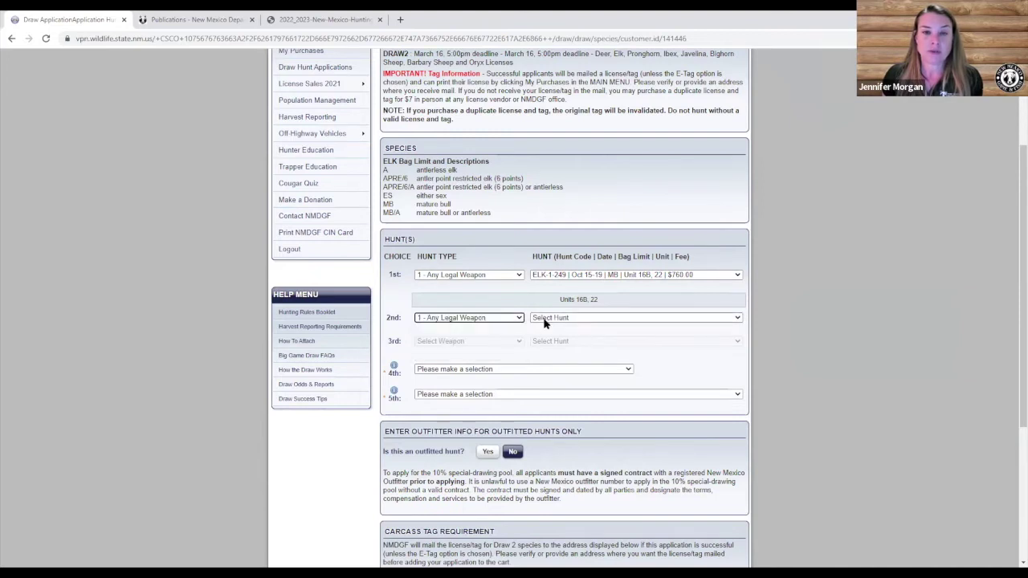
{"action": "left_click", "coordinate": [545, 320]}
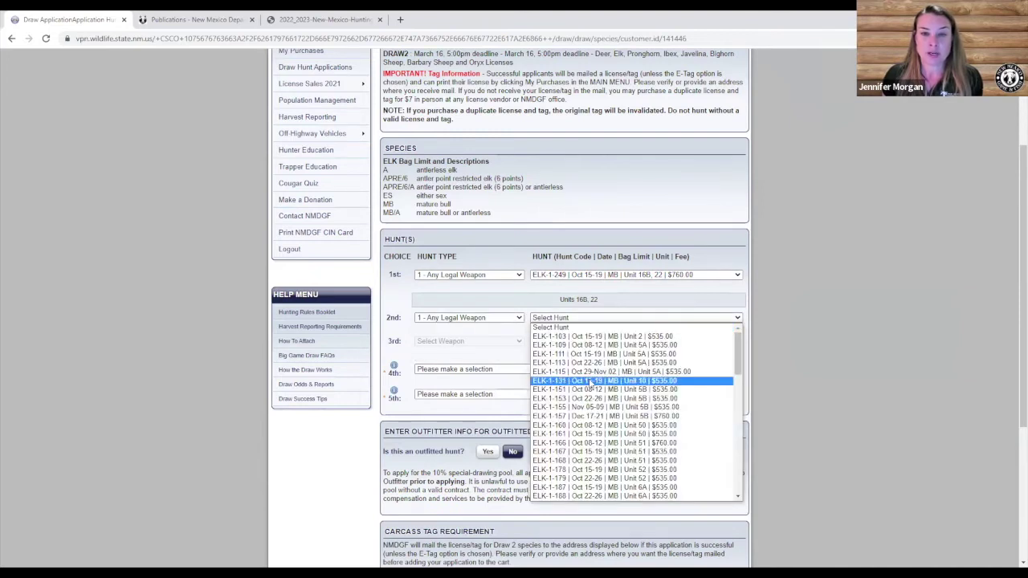
{"action": "scroll", "coordinate": [590, 384], "scroll_direction": "down", "scroll_amount": 4}
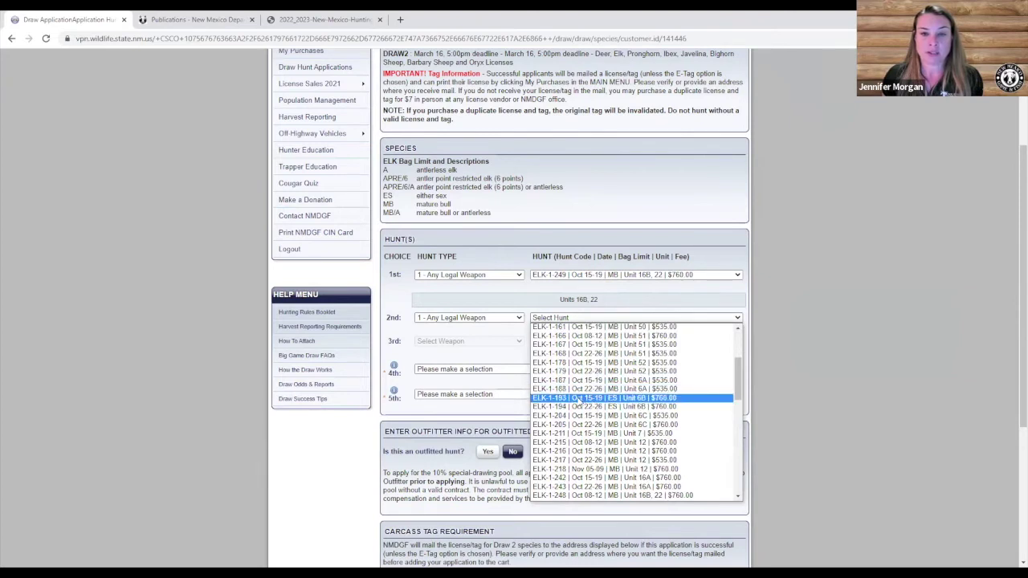
{"action": "left_click", "coordinate": [579, 398]}
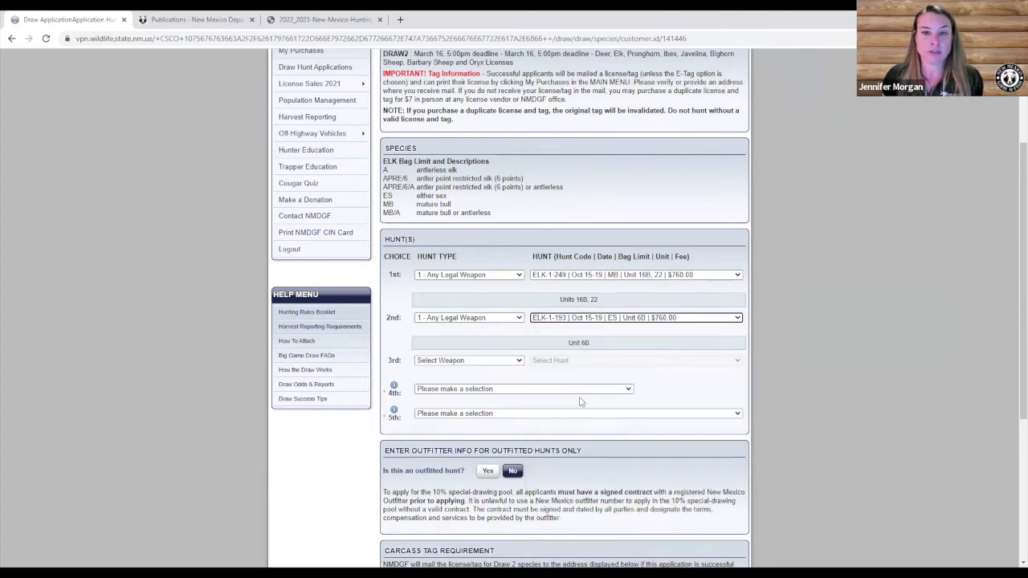
{"action": "left_click", "coordinate": [520, 362]}
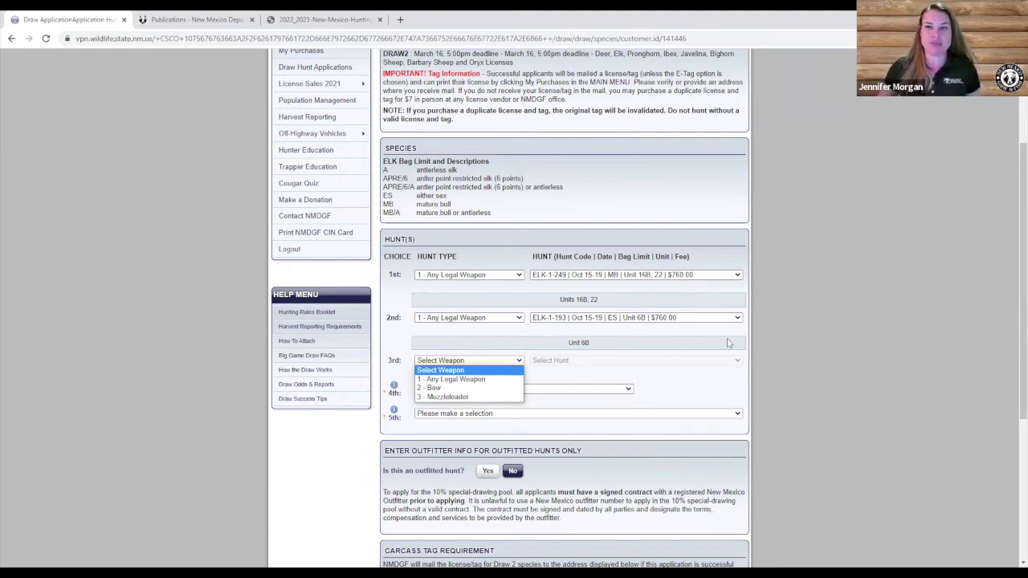
Dismiss the third-choice weapon list and adjust browser zoom with Ctrl+Plus, then Ctrl+Minus.
{"action": "left_click", "coordinate": [672, 385]}
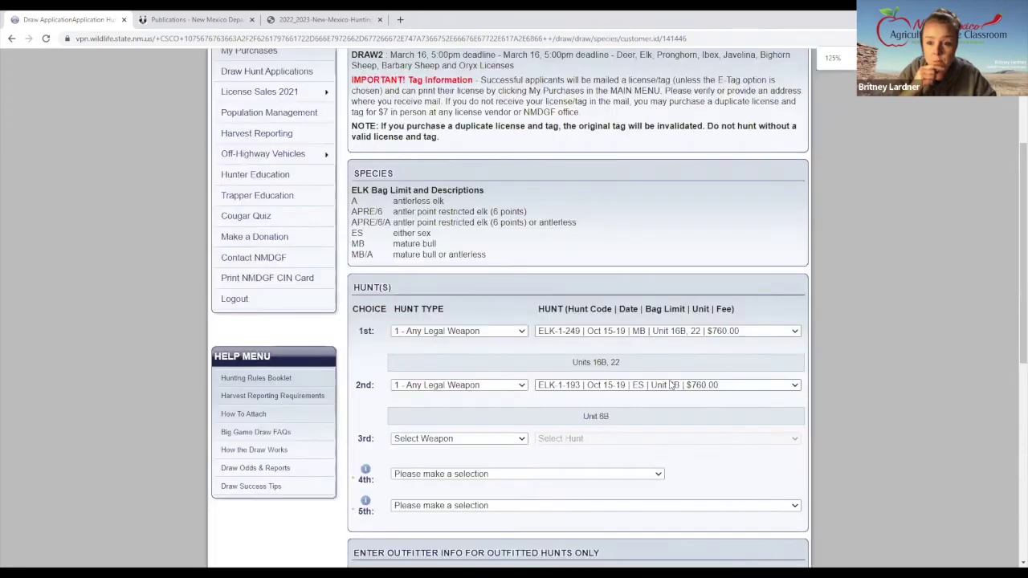
{"action": "key", "text": "ctrl+plus"}
{"action": "key", "text": "ctrl+plus"}
{"action": "key", "text": "ctrl+plus"}
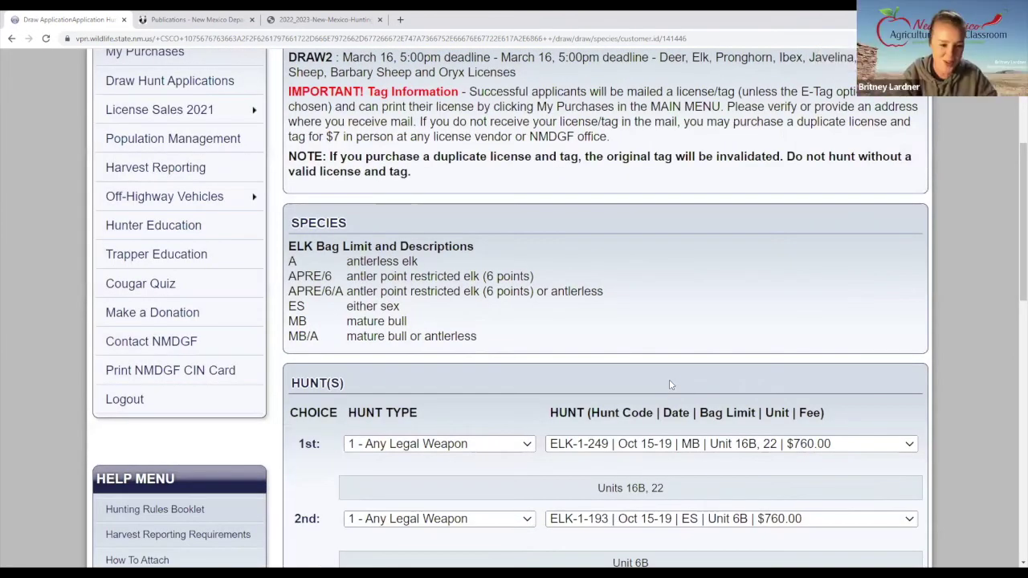
{"action": "key", "text": "ctrl+minus"}
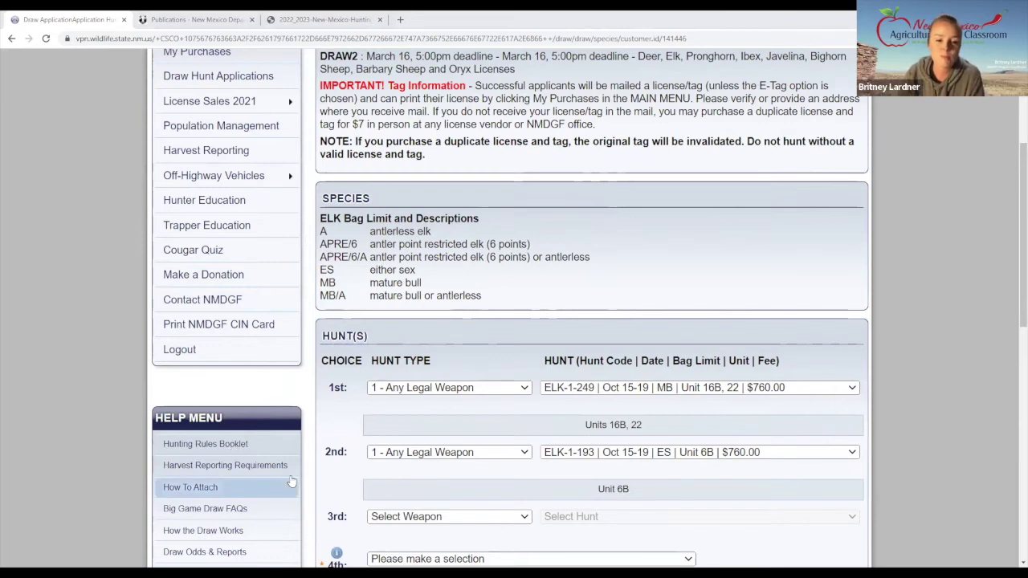
{"action": "scroll", "coordinate": [414, 396], "scroll_direction": "down", "scroll_amount": 2}
Set the third elk choice to Any Legal Weapon hunt ELK-1-187, Unit 6A, $535.00.
{"action": "scroll", "coordinate": [415, 396], "scroll_direction": "down", "scroll_amount": 2}
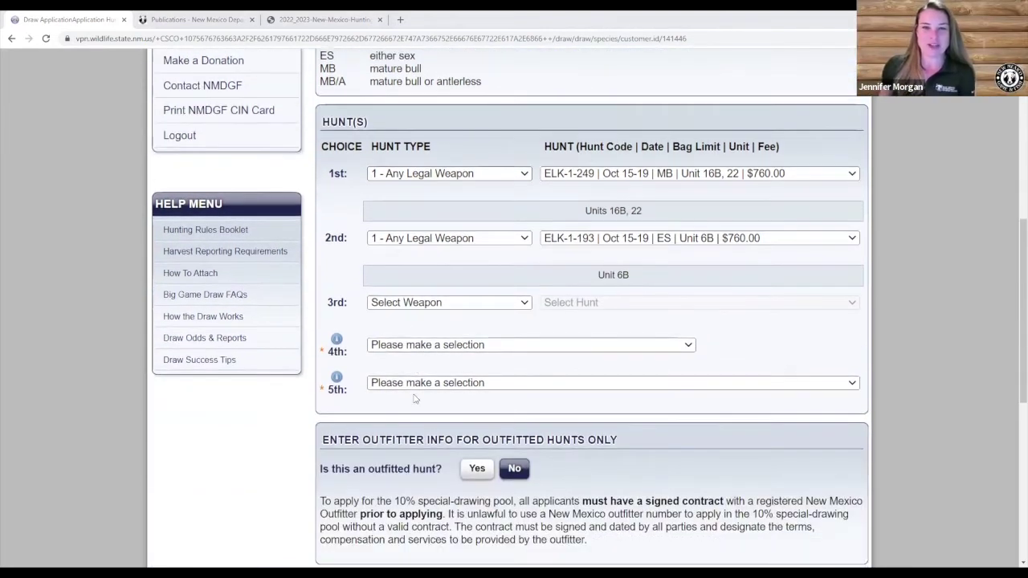
{"action": "left_click", "coordinate": [524, 302]}
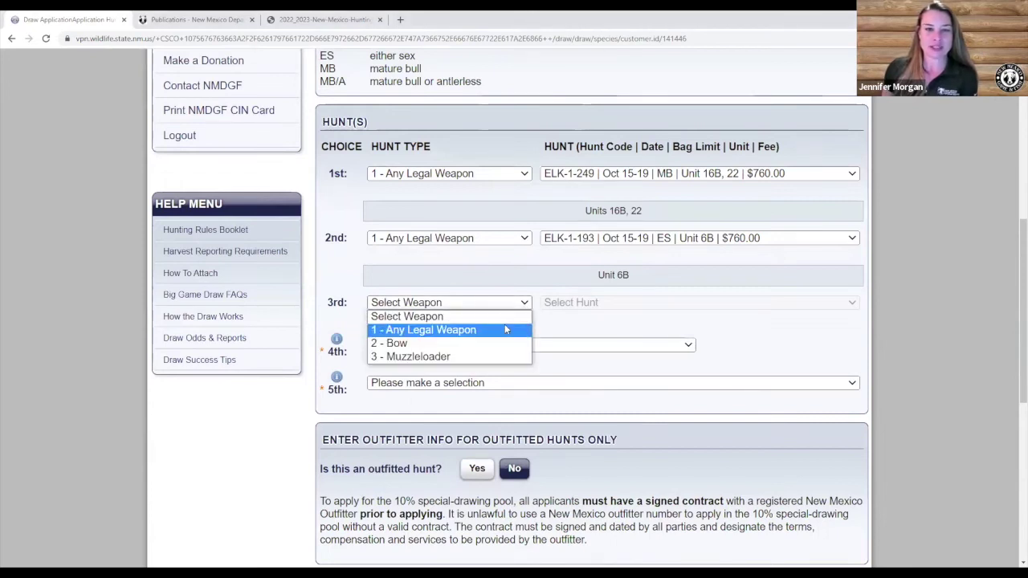
{"action": "left_click", "coordinate": [504, 325]}
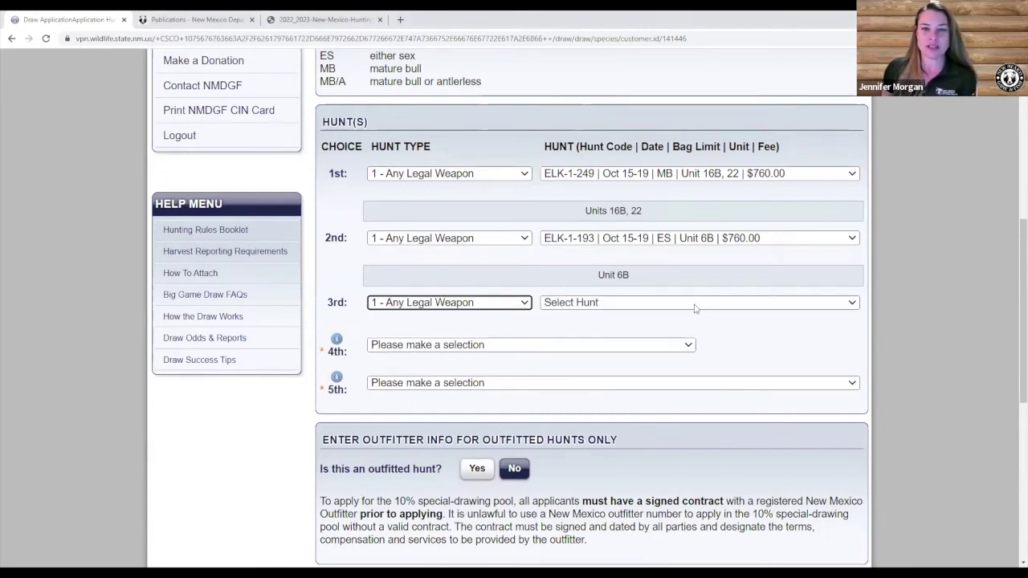
{"action": "left_click", "coordinate": [697, 305]}
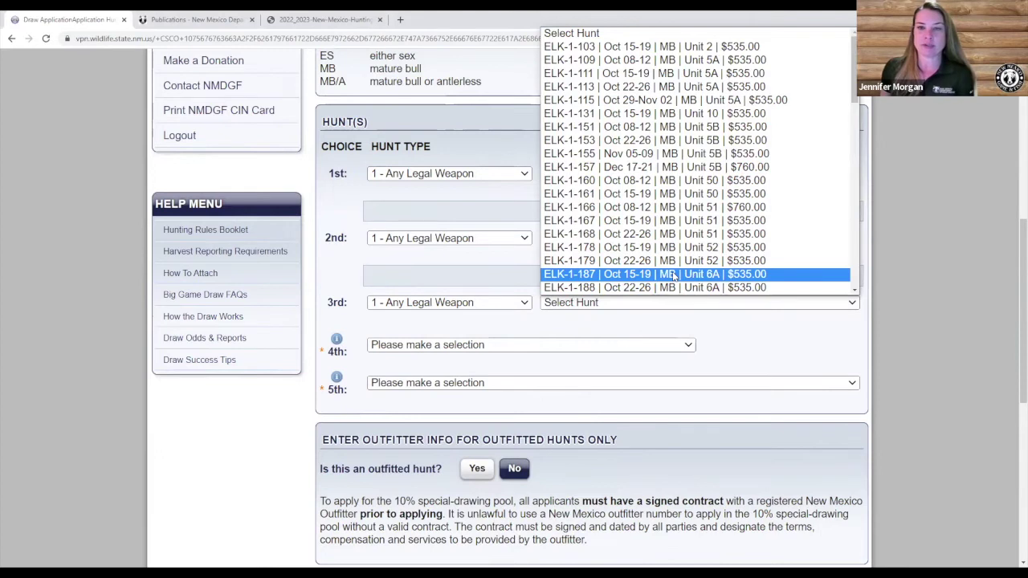
{"action": "left_click", "coordinate": [676, 275]}
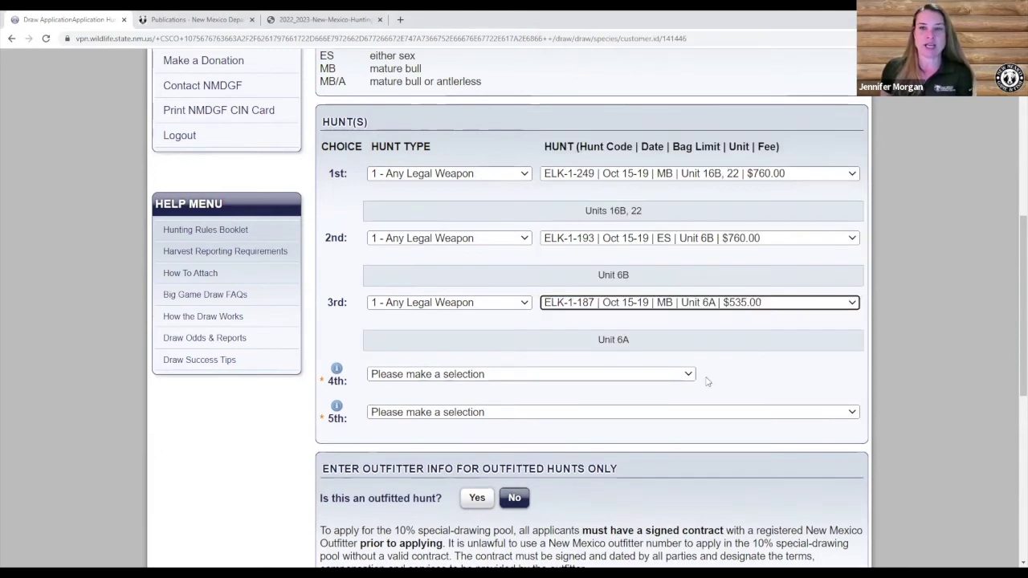
{"action": "left_click", "coordinate": [511, 379]}
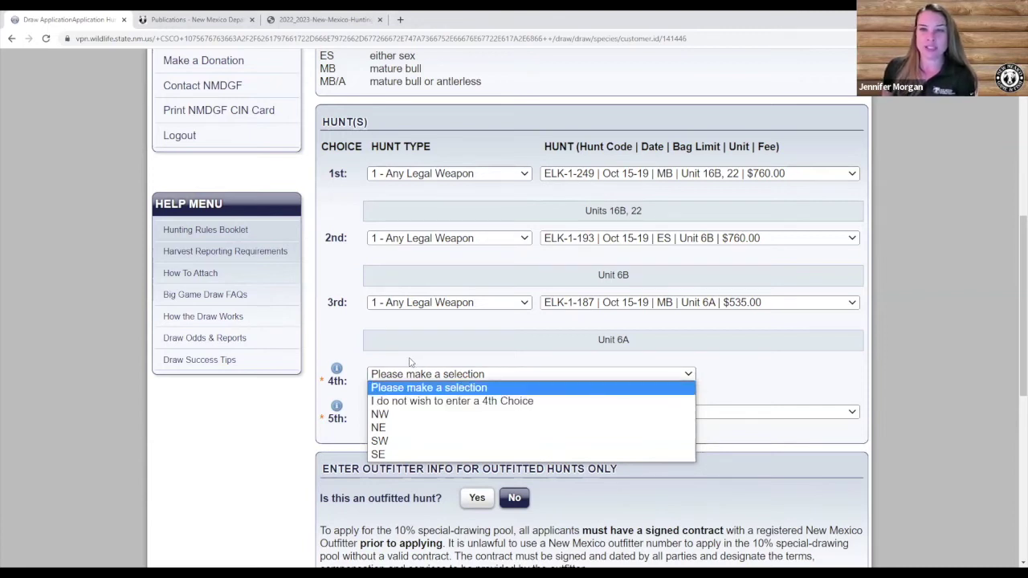
{"action": "left_click", "coordinate": [350, 357]}
{"action": "left_click", "coordinate": [394, 415]}
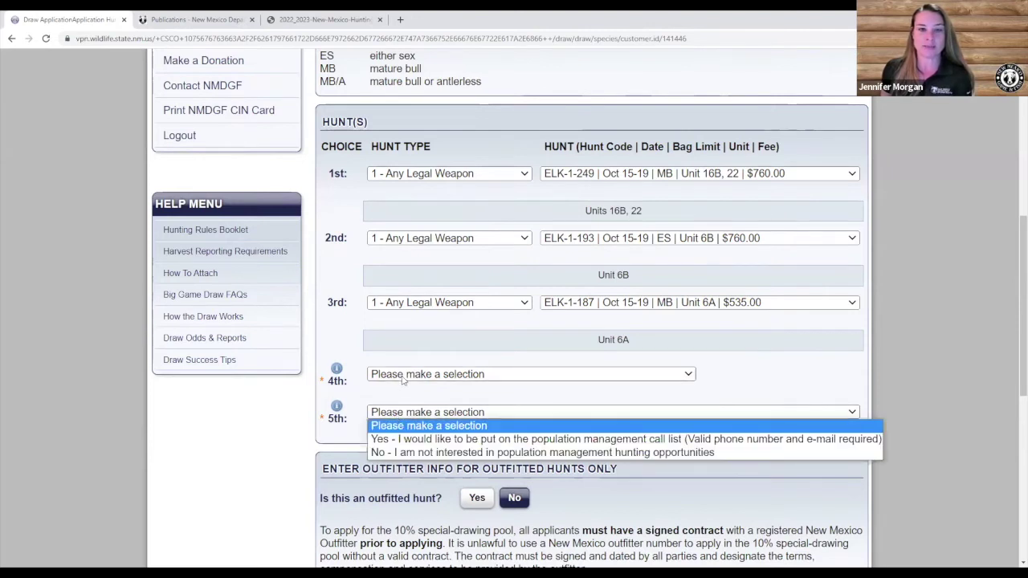
{"action": "left_click", "coordinate": [403, 377]}
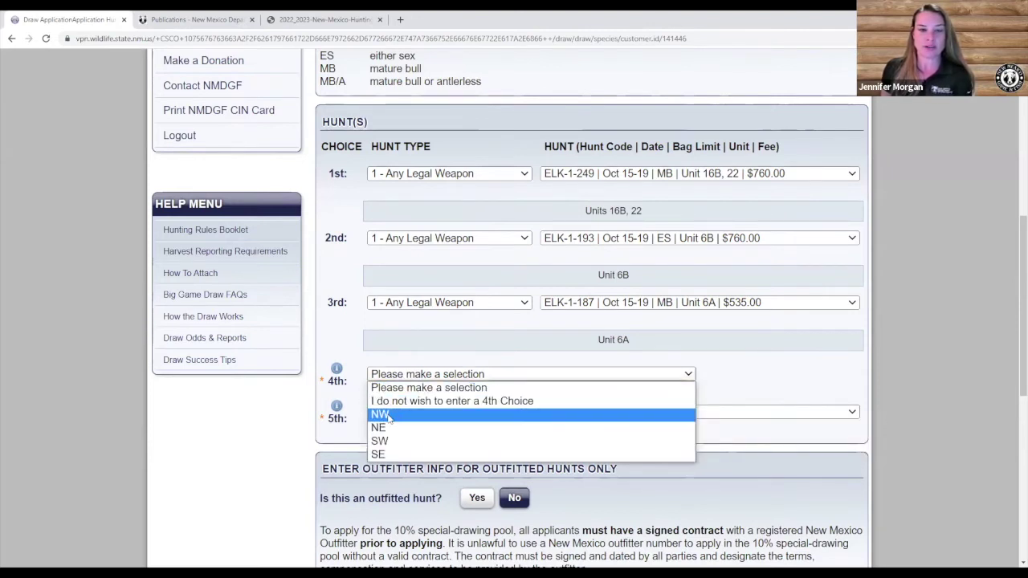
{"action": "key", "text": "Escape"}
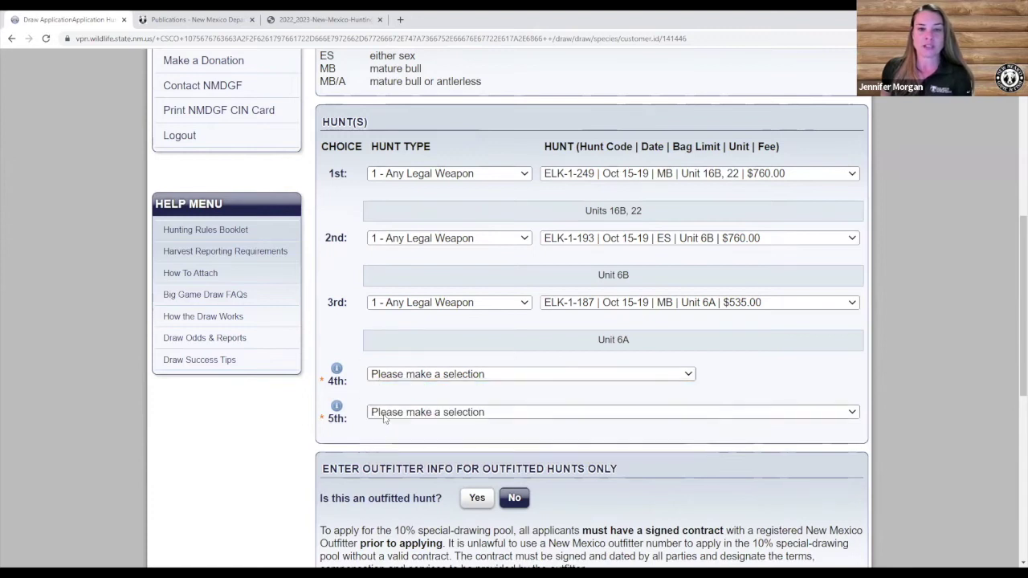
{"action": "left_click", "coordinate": [386, 412]}
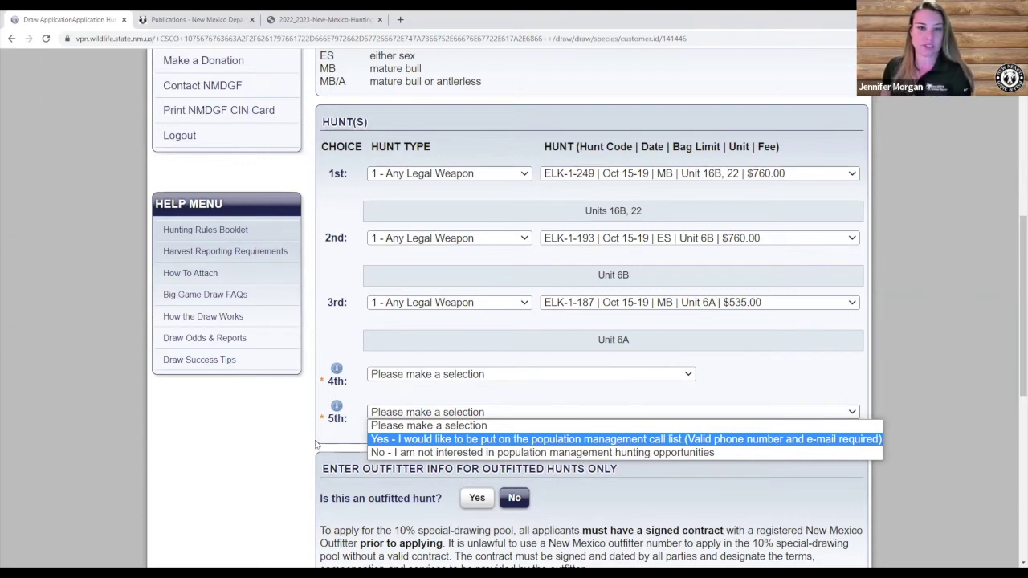
{"action": "left_click", "coordinate": [313, 445]}
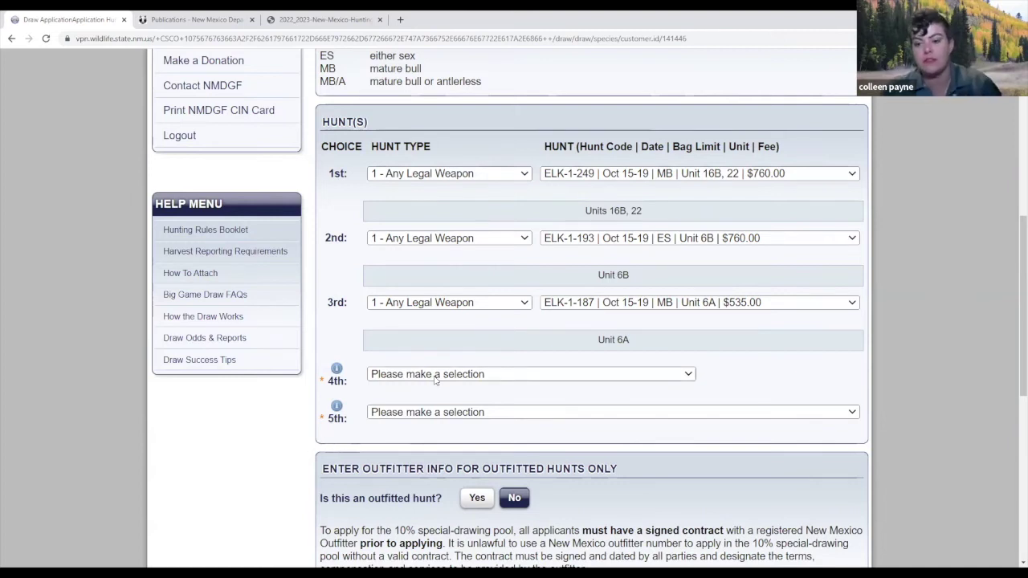
{"action": "left_click", "coordinate": [393, 377]}
{"action": "left_click", "coordinate": [393, 402]}
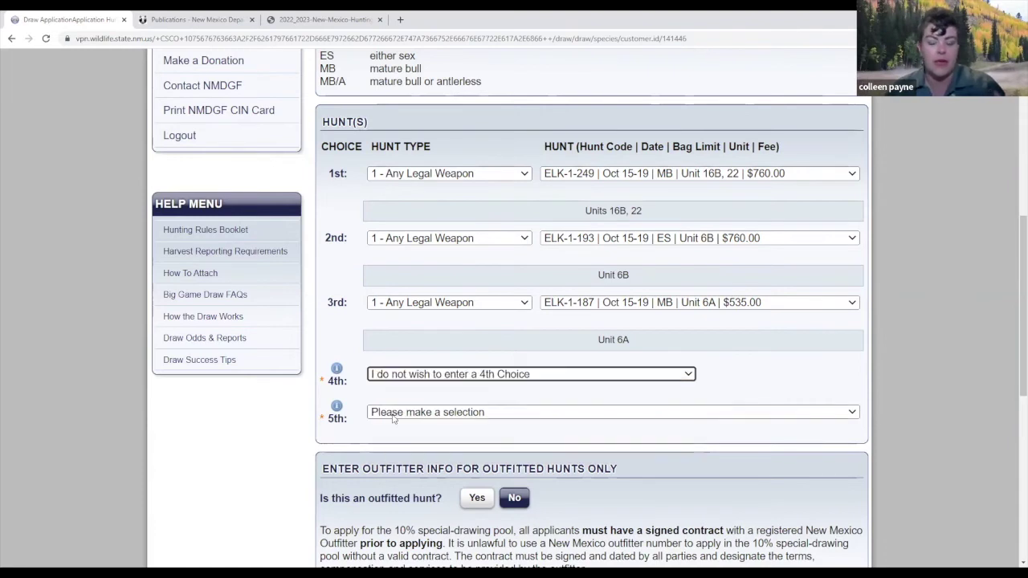
{"action": "left_click", "coordinate": [394, 418]}
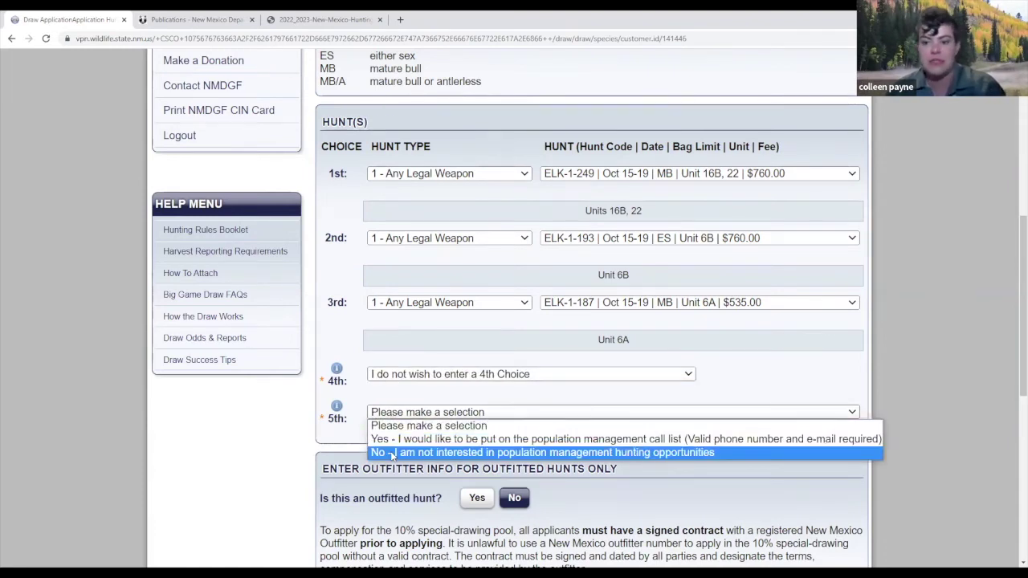
{"action": "left_click", "coordinate": [392, 454]}
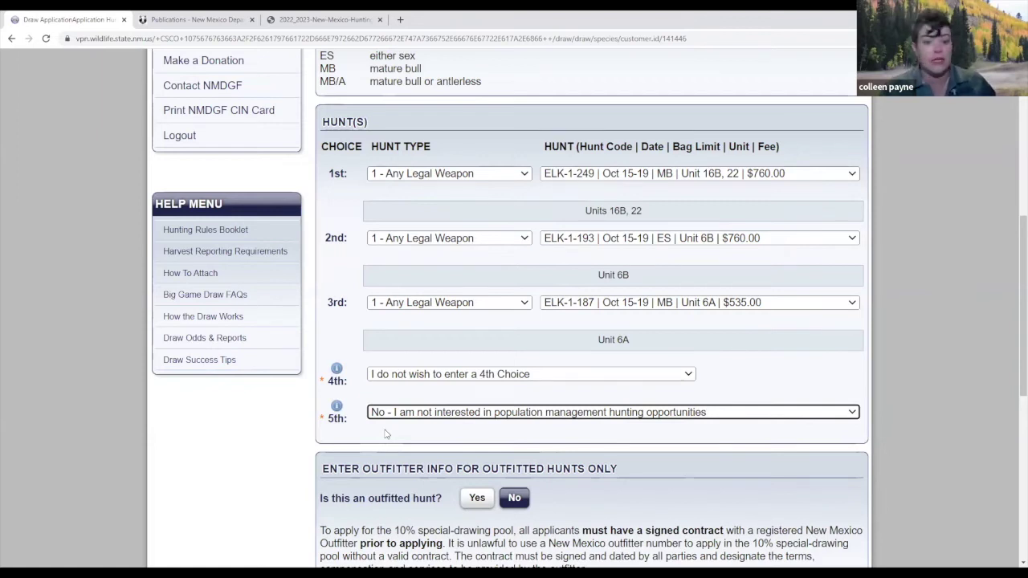
{"action": "left_click", "coordinate": [525, 303]}
Reset the third elk choice to '1 - Any Legal Weapon' with hunt ELK-1-187 in Unit 6A.
{"action": "left_click", "coordinate": [451, 318]}
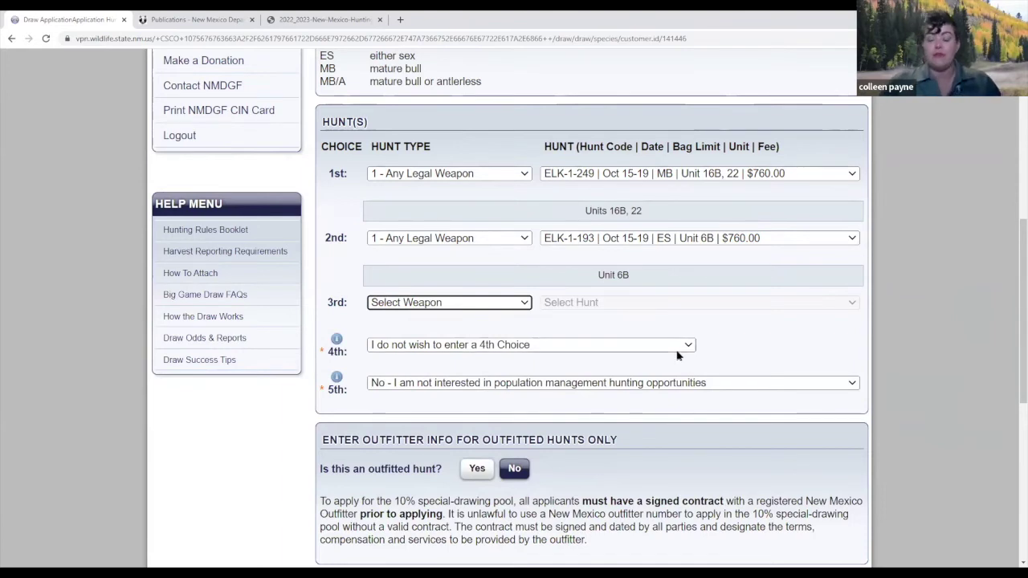
{"action": "left_click", "coordinate": [526, 303]}
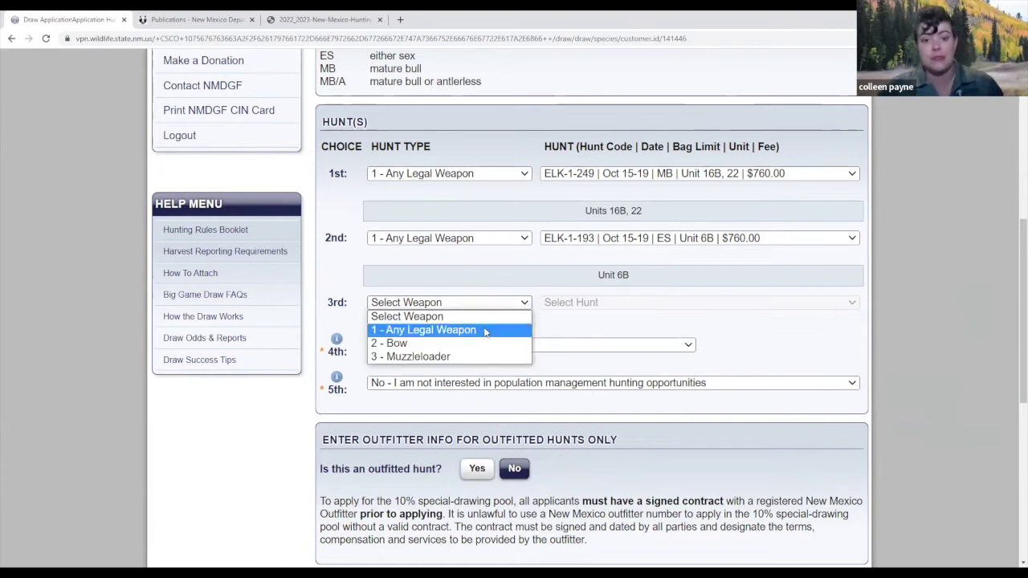
{"action": "left_click", "coordinate": [498, 329]}
{"action": "left_click", "coordinate": [550, 305]}
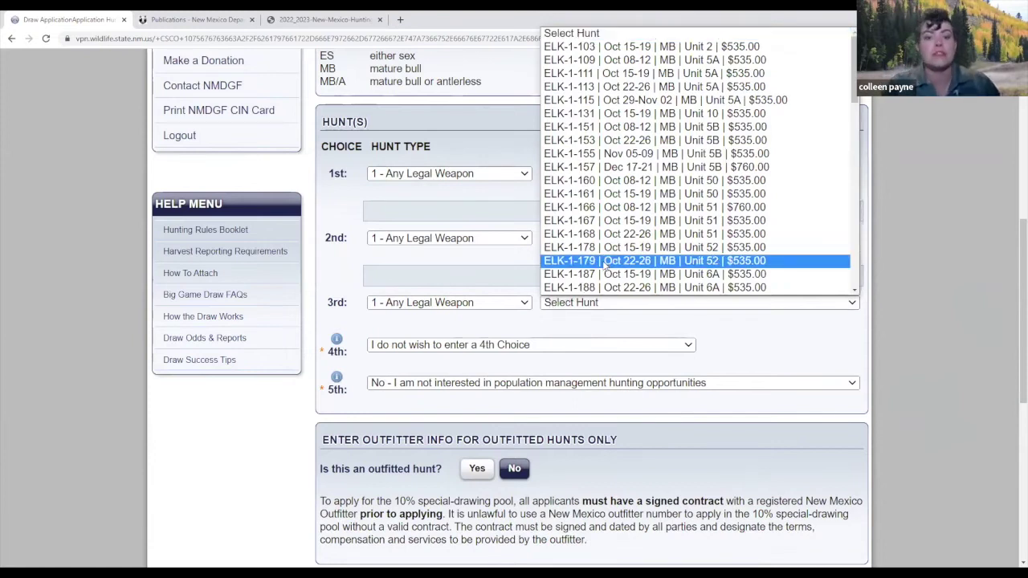
{"action": "scroll", "coordinate": [604, 265], "scroll_direction": "down", "scroll_amount": 3}
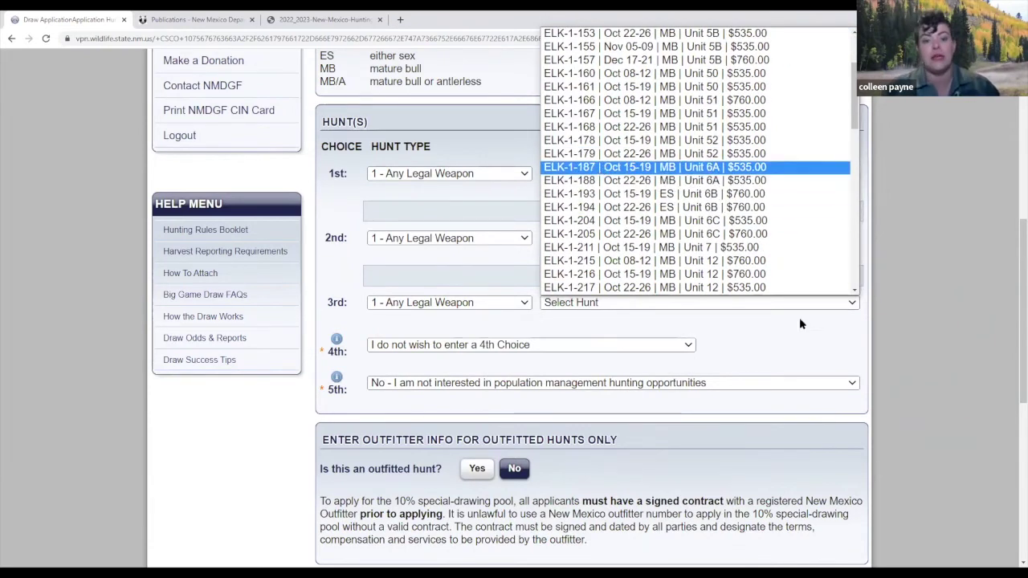
{"action": "key", "text": "Return"}
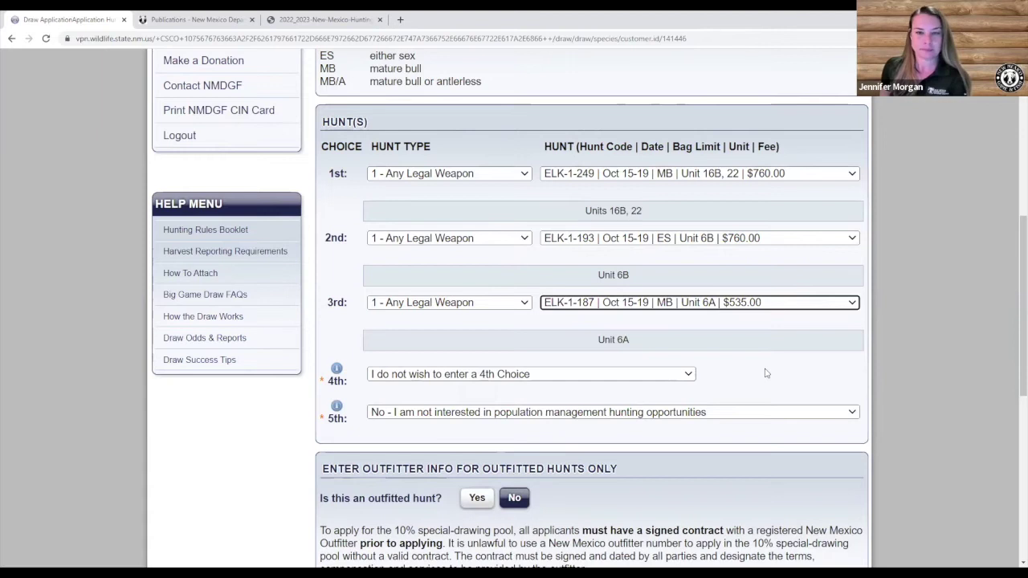
Answer Yes to 'Is this an outfitted hunt?' in the outfitter section.
{"action": "scroll", "coordinate": [749, 396], "scroll_direction": "down", "scroll_amount": 1}
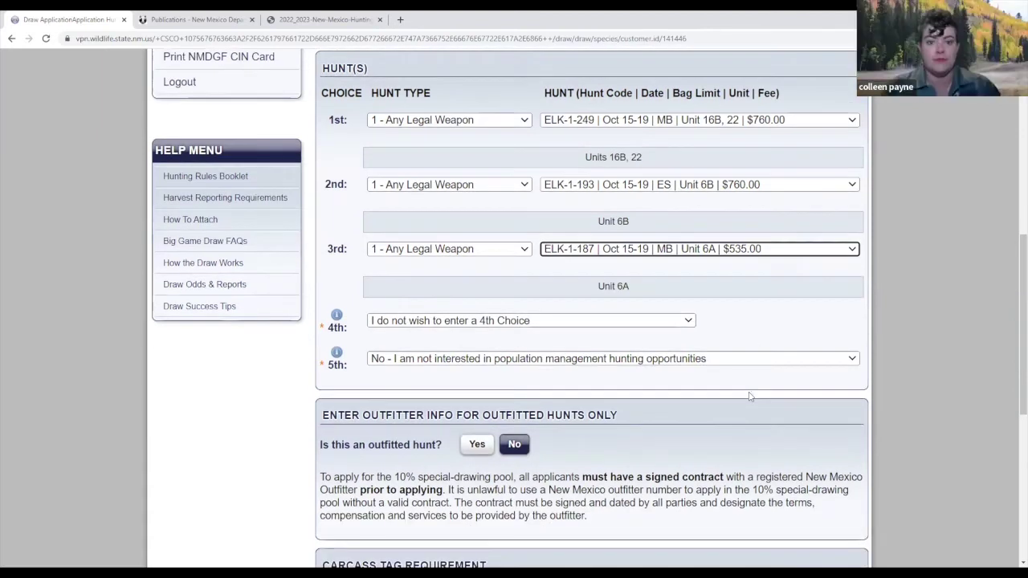
{"action": "scroll", "coordinate": [750, 397], "scroll_direction": "down", "scroll_amount": 2}
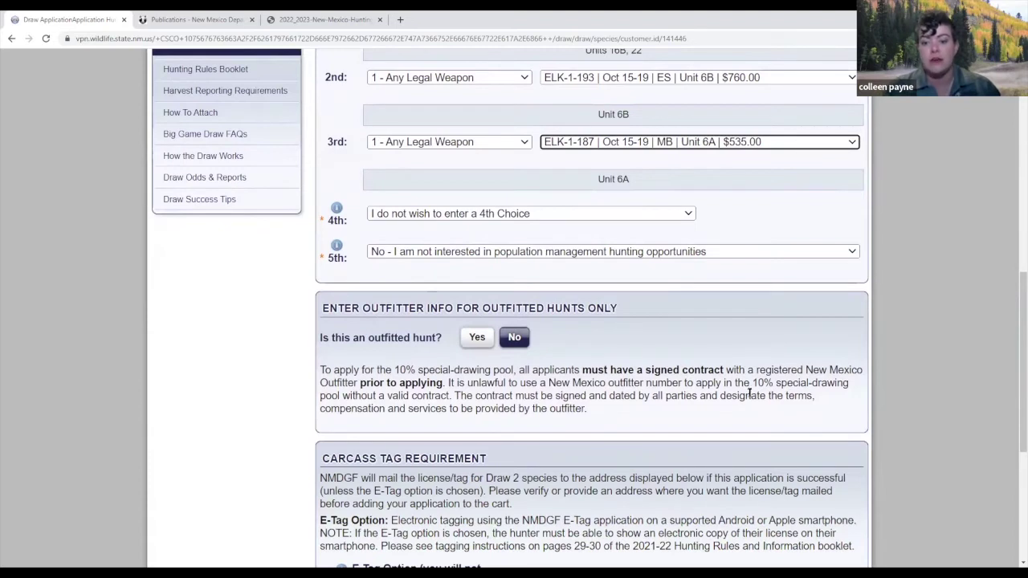
{"action": "scroll", "coordinate": [750, 394], "scroll_direction": "down", "scroll_amount": 2}
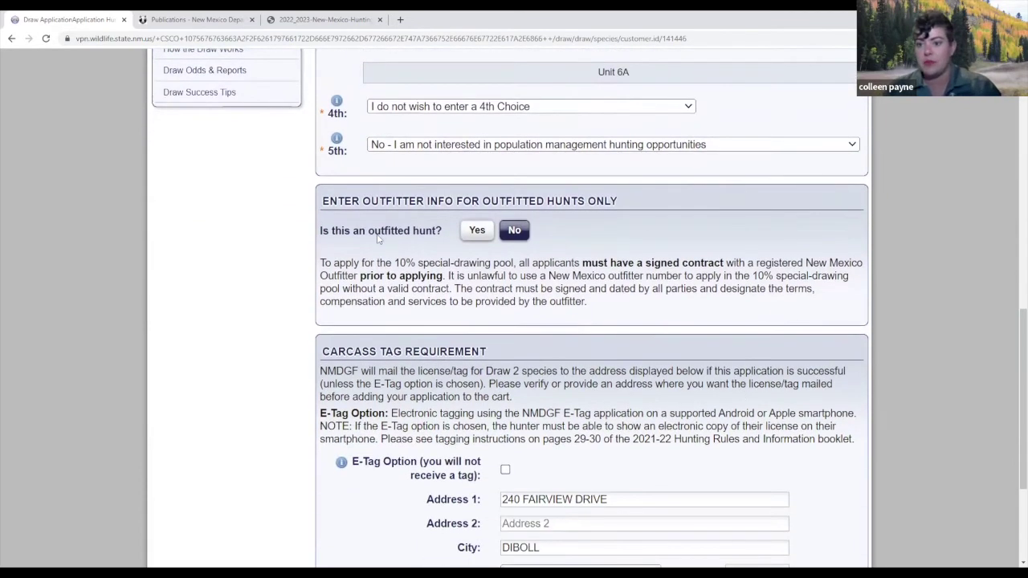
{"action": "scroll", "coordinate": [379, 237], "scroll_direction": "down", "scroll_amount": 1}
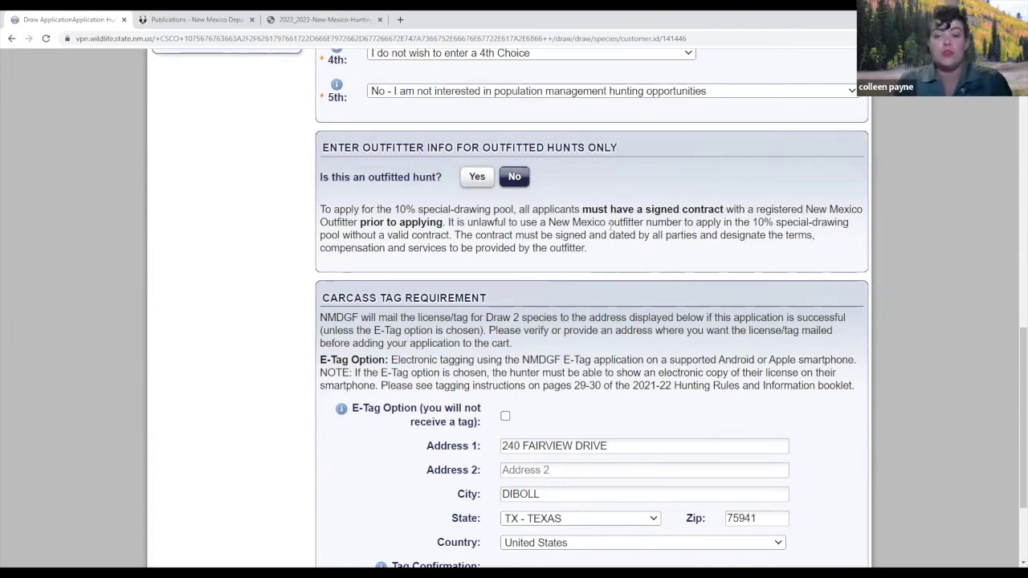
{"action": "left_click", "coordinate": [474, 178]}
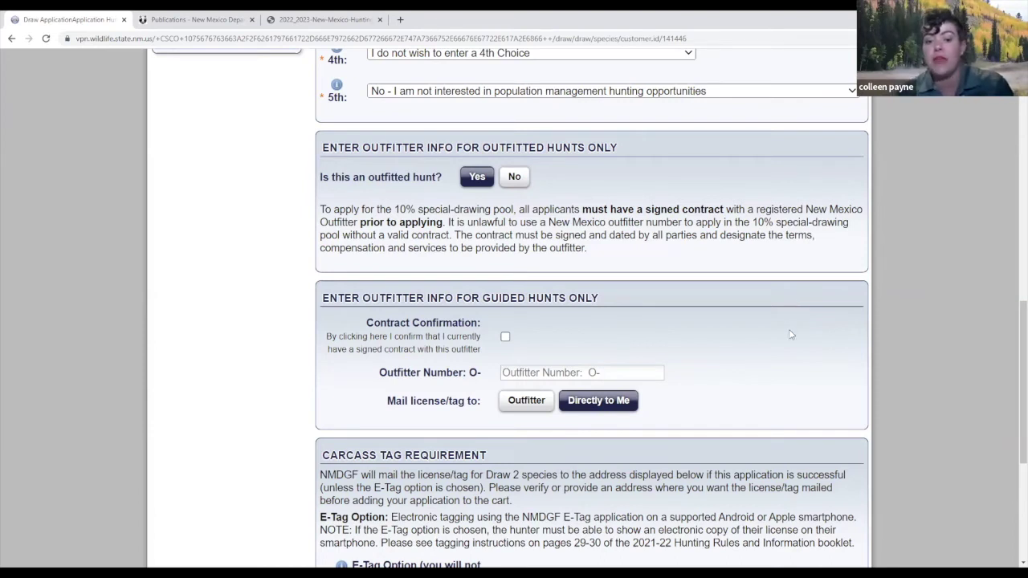
{"action": "scroll", "coordinate": [791, 335], "scroll_direction": "down", "scroll_amount": 1}
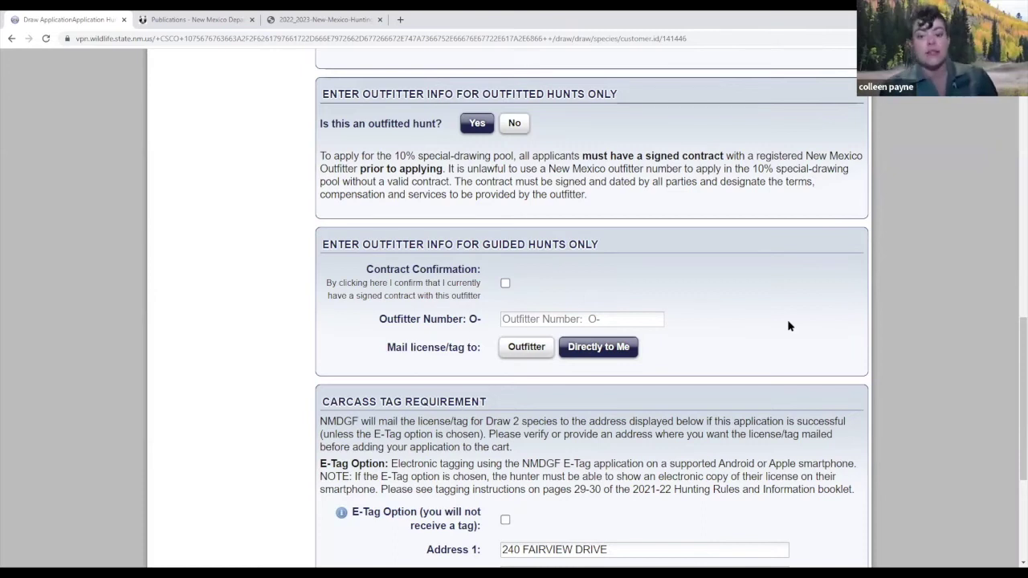
Answer No to outfitted hunt, keep E-Tag off, confirm the mailing address, and add to cart.
{"action": "left_click", "coordinate": [514, 125]}
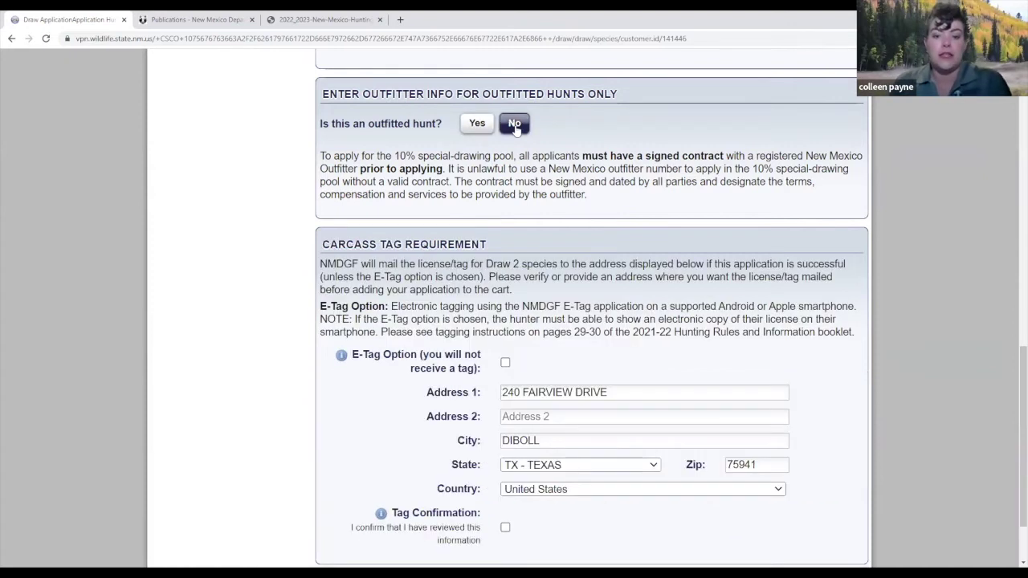
{"action": "scroll", "coordinate": [607, 209], "scroll_direction": "down", "scroll_amount": 2}
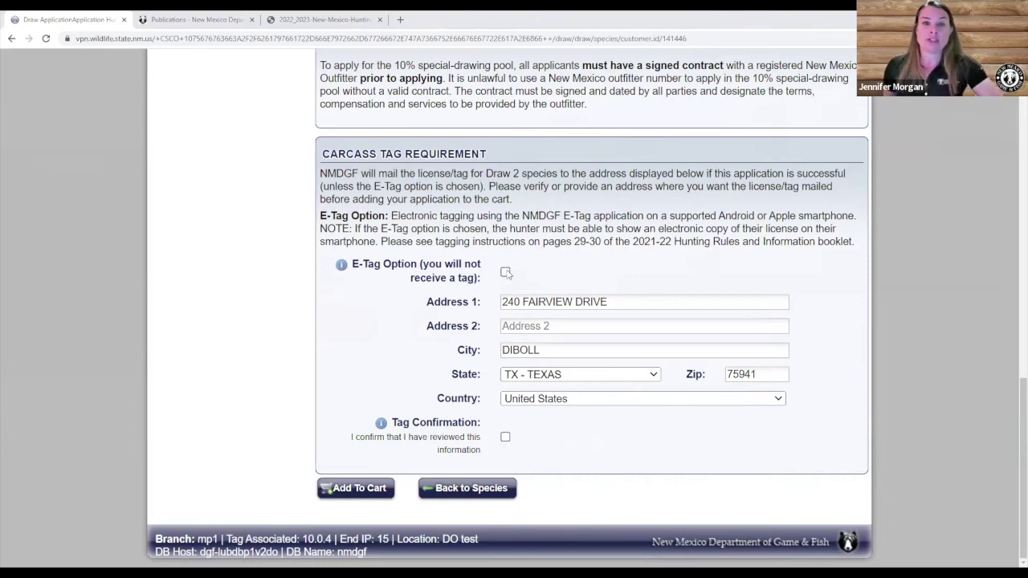
{"action": "left_click", "coordinate": [505, 272]}
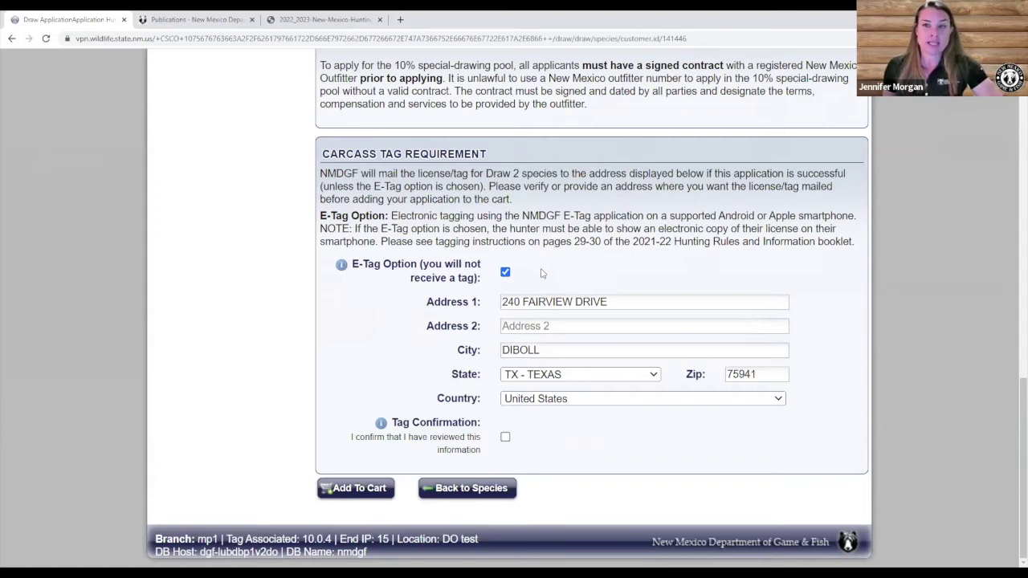
{"action": "left_click", "coordinate": [506, 273]}
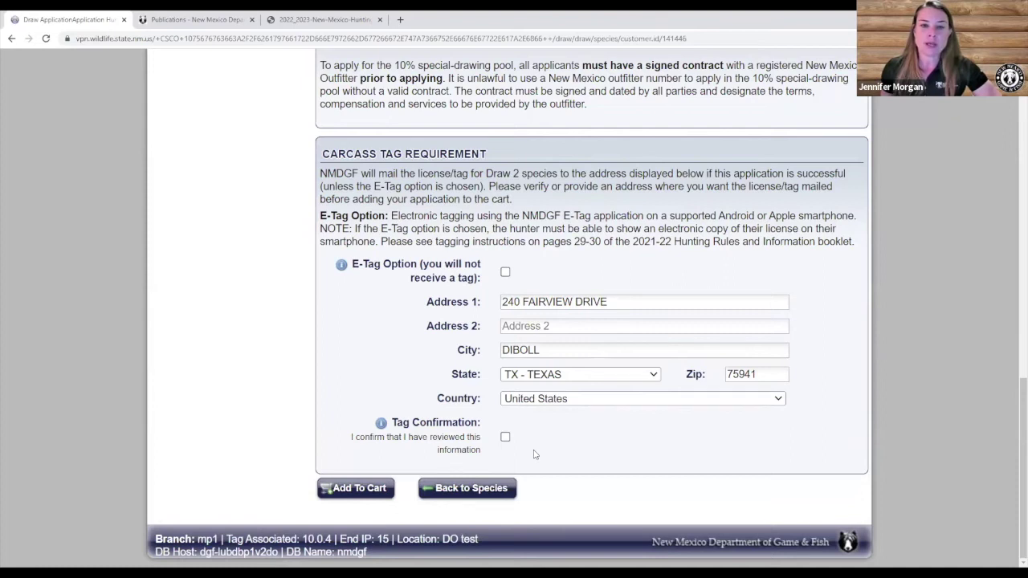
{"action": "left_click", "coordinate": [506, 436]}
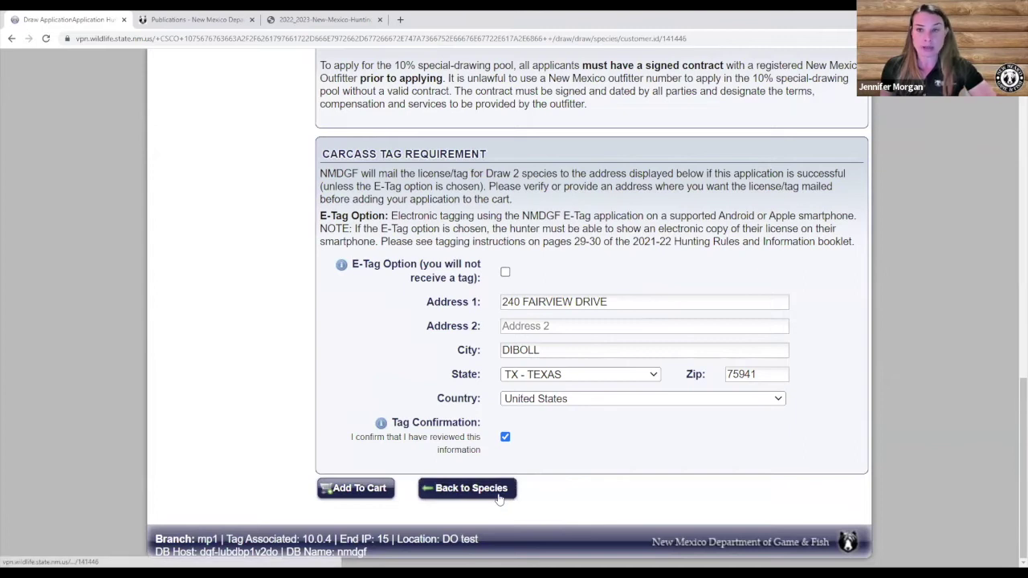
{"action": "left_click", "coordinate": [345, 489]}
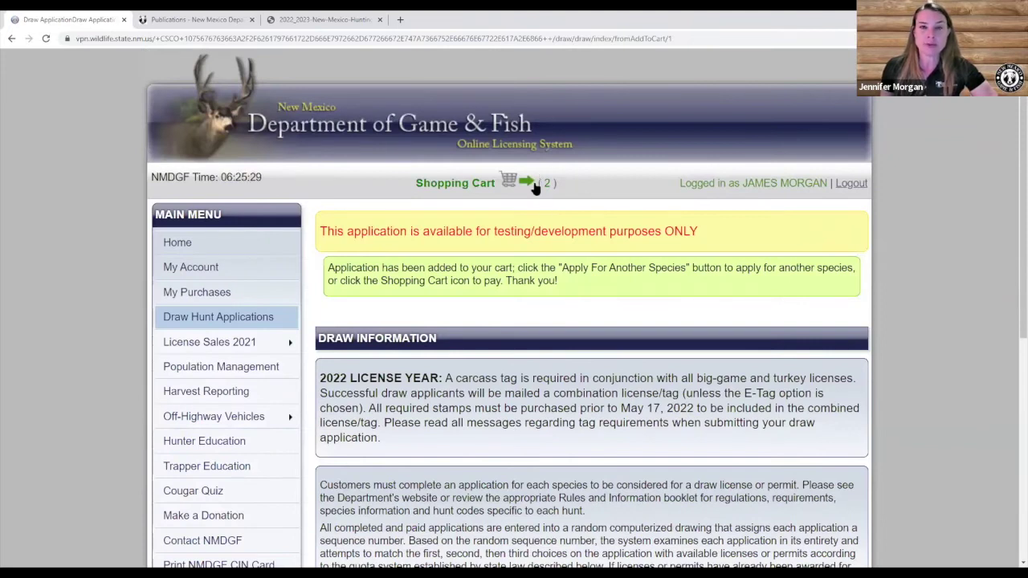
Choose 'Apply For Another Species - Online Form 2022' on the Draw Information page.
{"action": "scroll", "coordinate": [554, 252], "scroll_direction": "down", "scroll_amount": 1}
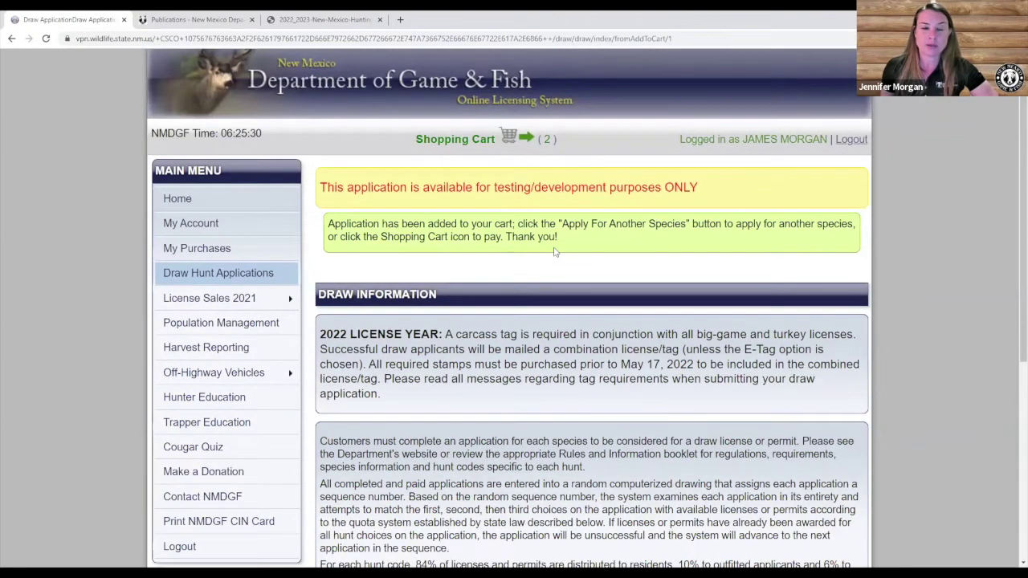
{"action": "scroll", "coordinate": [554, 252], "scroll_direction": "up", "scroll_amount": 1}
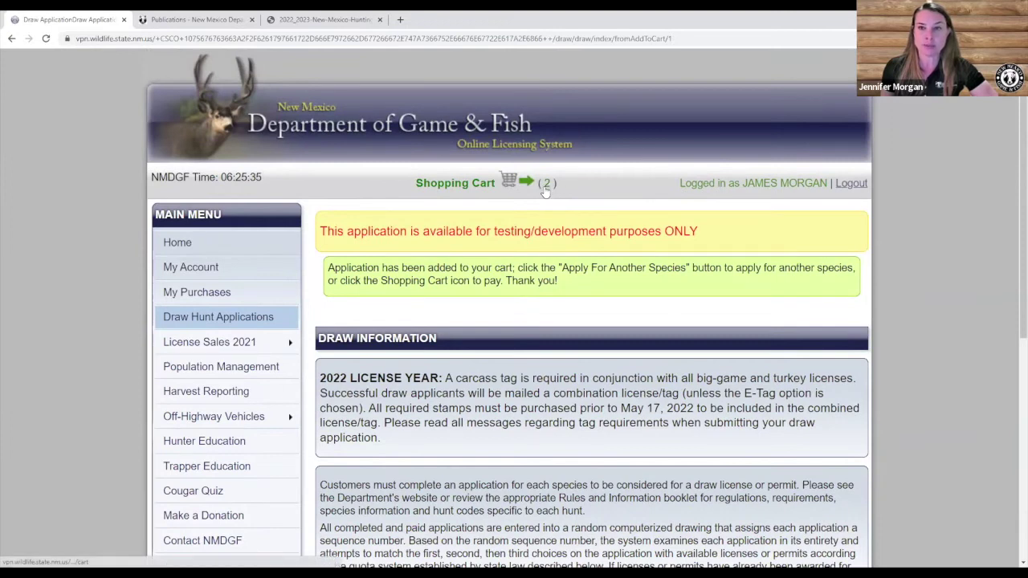
{"action": "scroll", "coordinate": [545, 190], "scroll_direction": "down", "scroll_amount": 2}
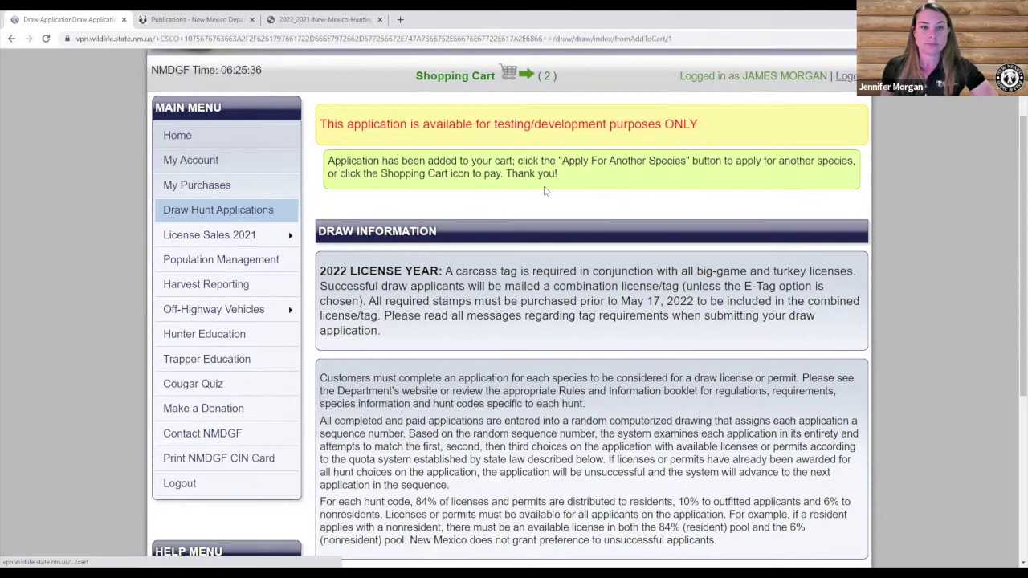
{"action": "scroll", "coordinate": [546, 190], "scroll_direction": "down", "scroll_amount": 5}
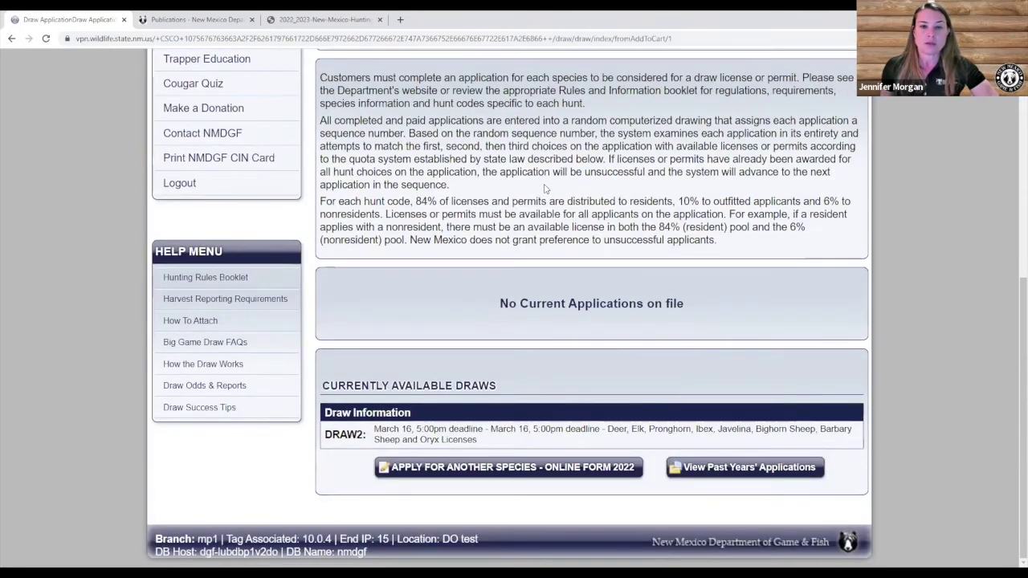
{"action": "left_click", "coordinate": [483, 472]}
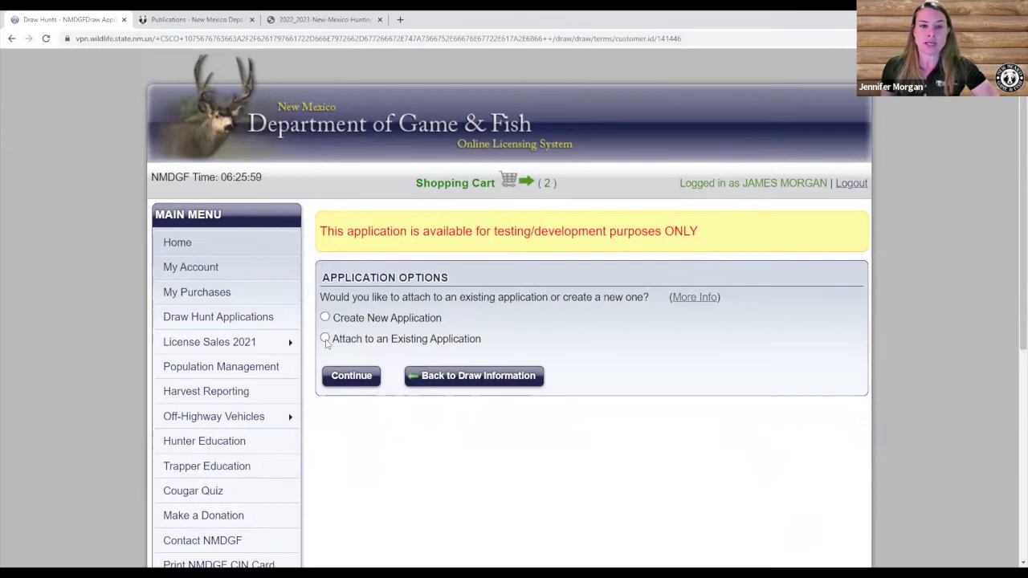
Select Attach to an Existing Application and read its More Info explanation.
{"action": "left_click", "coordinate": [325, 340]}
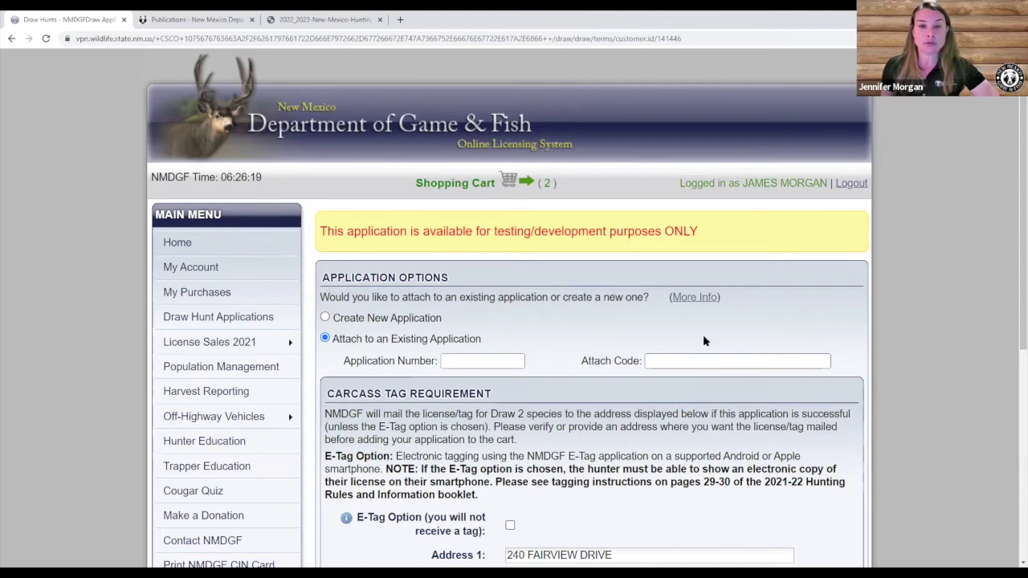
{"action": "left_click", "coordinate": [693, 297]}
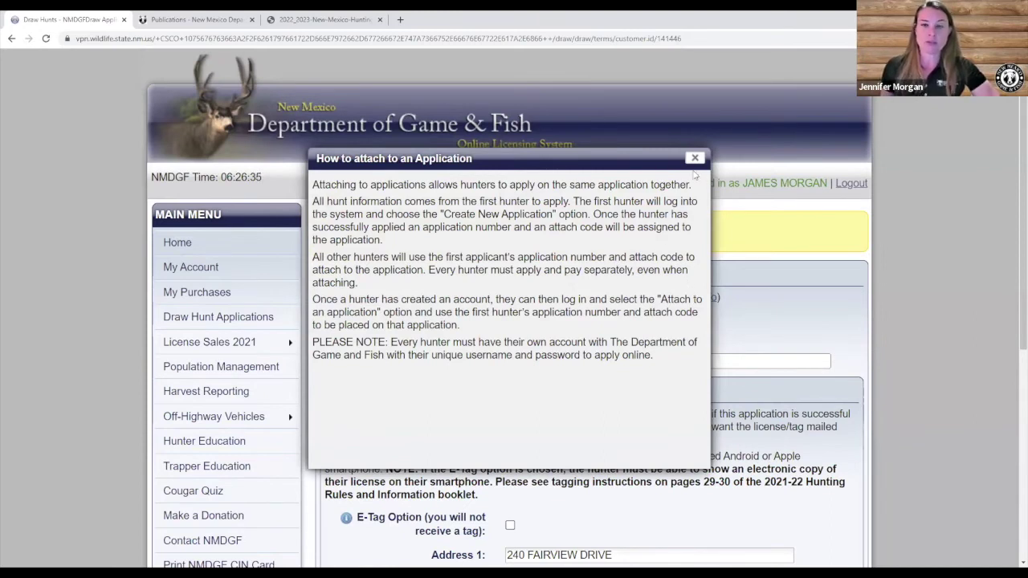
{"action": "left_click", "coordinate": [695, 159]}
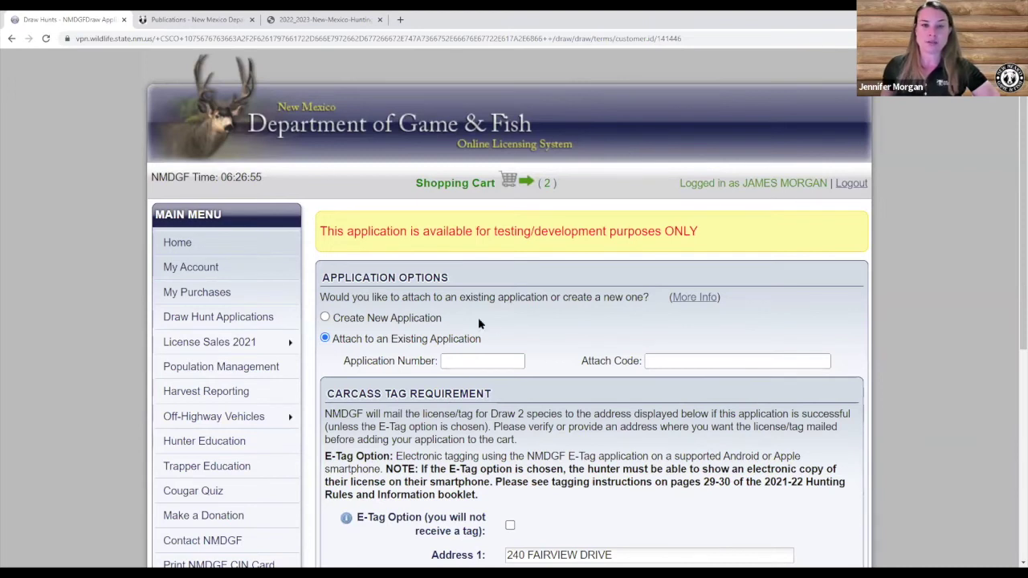
Switch back to Create New Application and return to the Draw Information page.
{"action": "scroll", "coordinate": [478, 323], "scroll_direction": "down", "scroll_amount": 3}
{"action": "scroll", "coordinate": [481, 345], "scroll_direction": "up", "scroll_amount": 3}
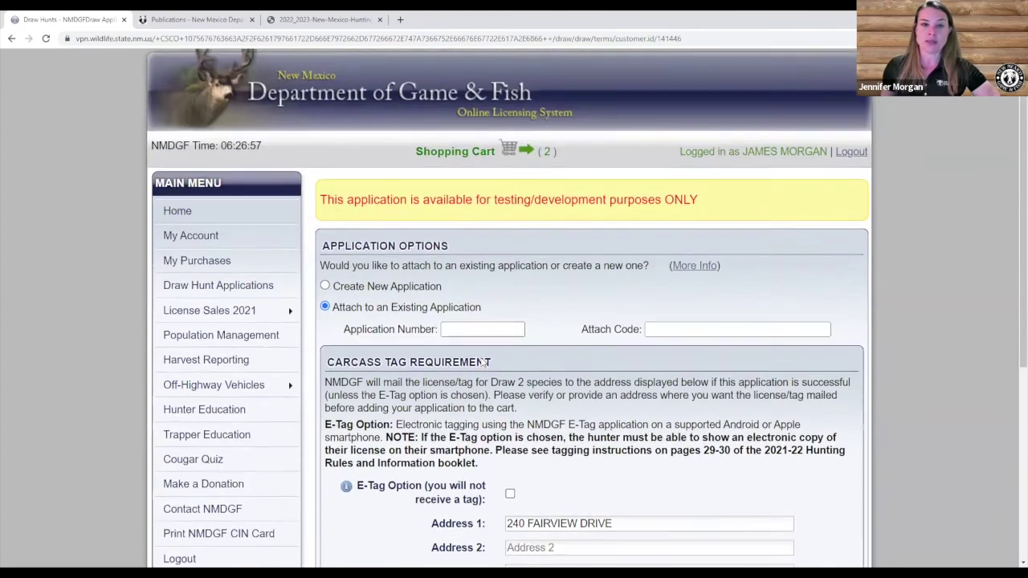
{"action": "scroll", "coordinate": [484, 363], "scroll_direction": "down", "scroll_amount": 2}
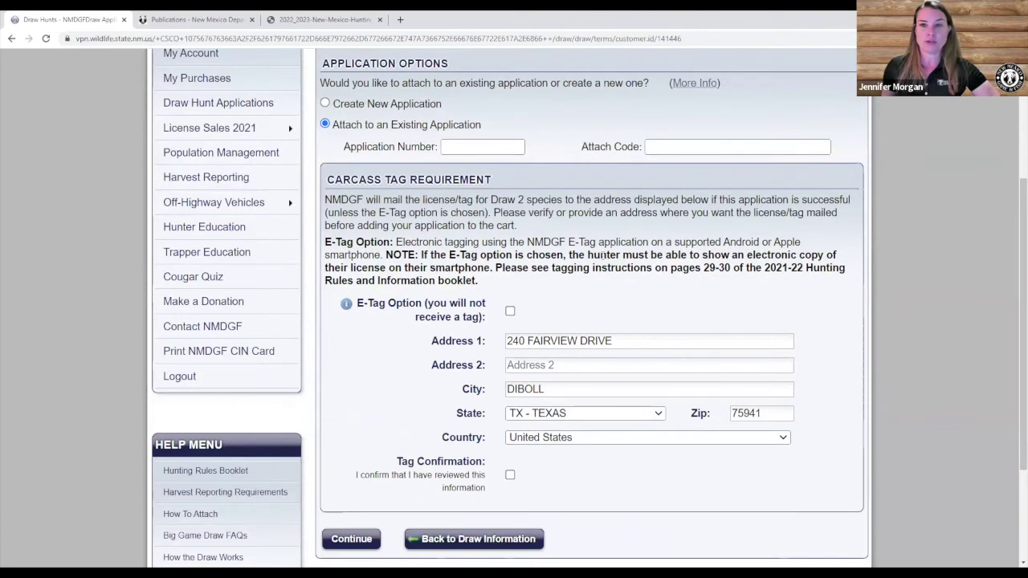
{"action": "scroll", "coordinate": [601, 256], "scroll_direction": "up", "scroll_amount": 3}
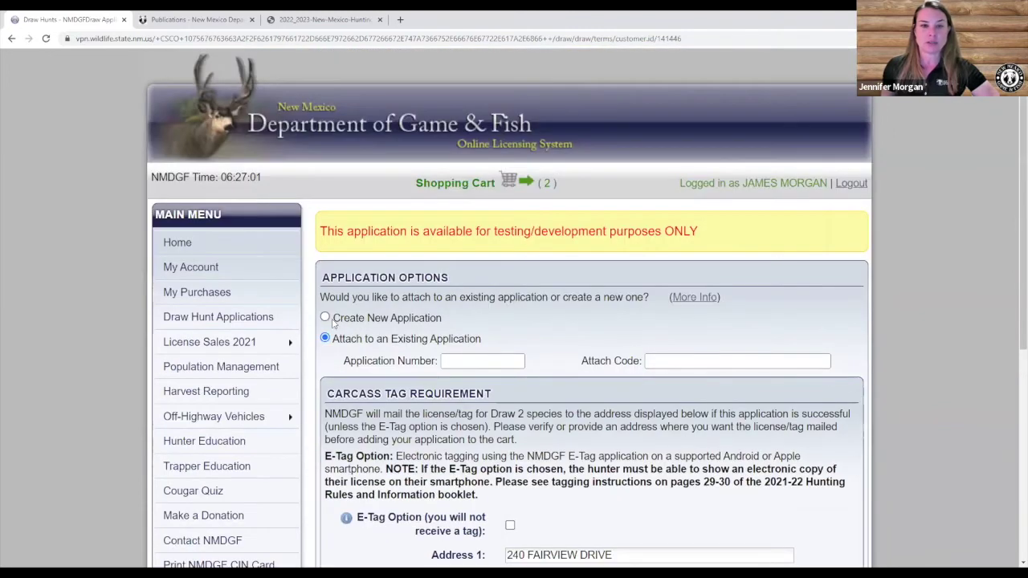
{"action": "left_click", "coordinate": [376, 318]}
{"action": "left_click", "coordinate": [446, 383]}
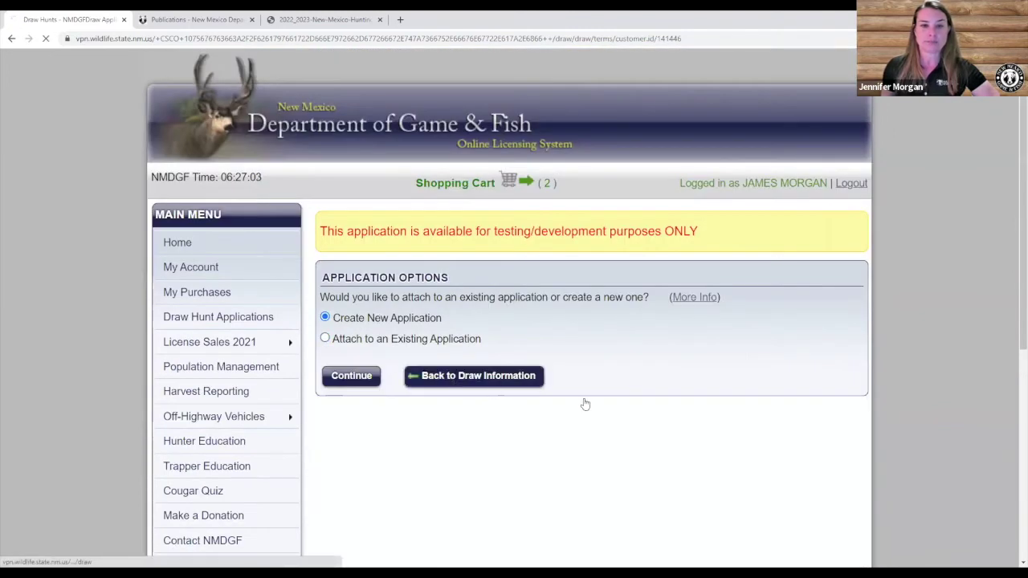
{"action": "scroll", "coordinate": [566, 413], "scroll_direction": "down", "scroll_amount": 4}
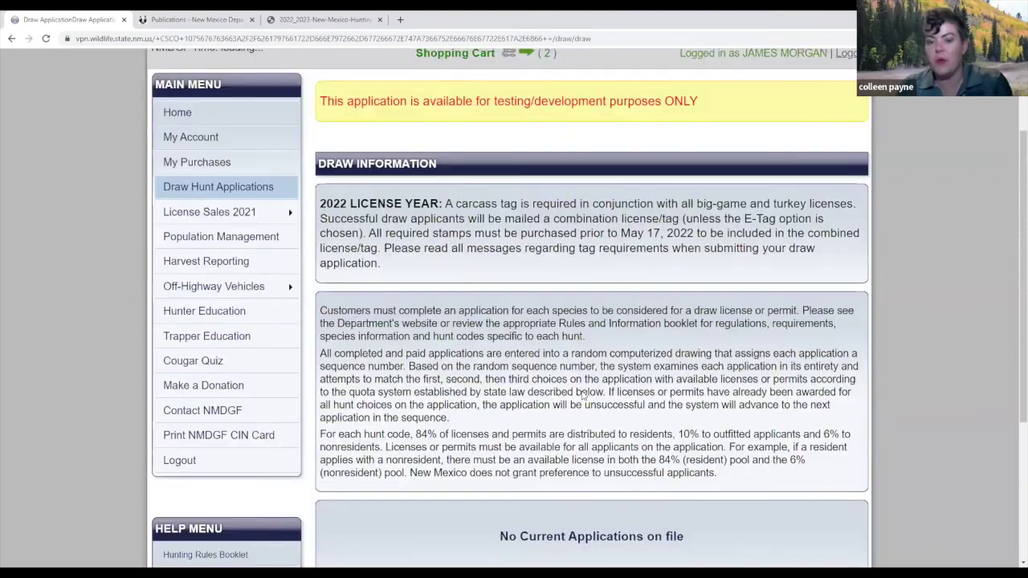
Apply for another species, choose Create New Application, and continue to the Draw 2 form.
{"action": "left_click", "coordinate": [543, 458]}
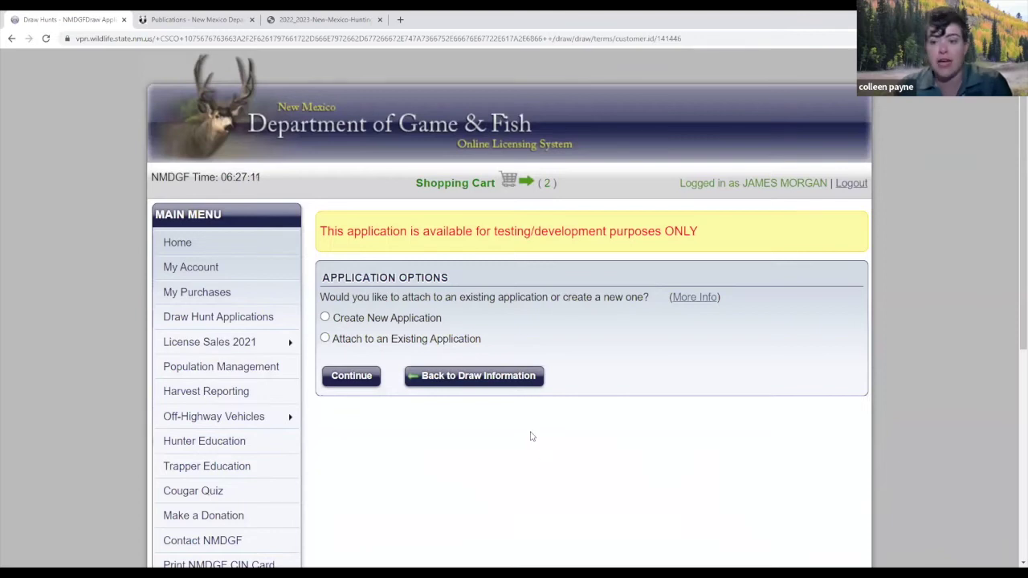
{"action": "left_click", "coordinate": [326, 317]}
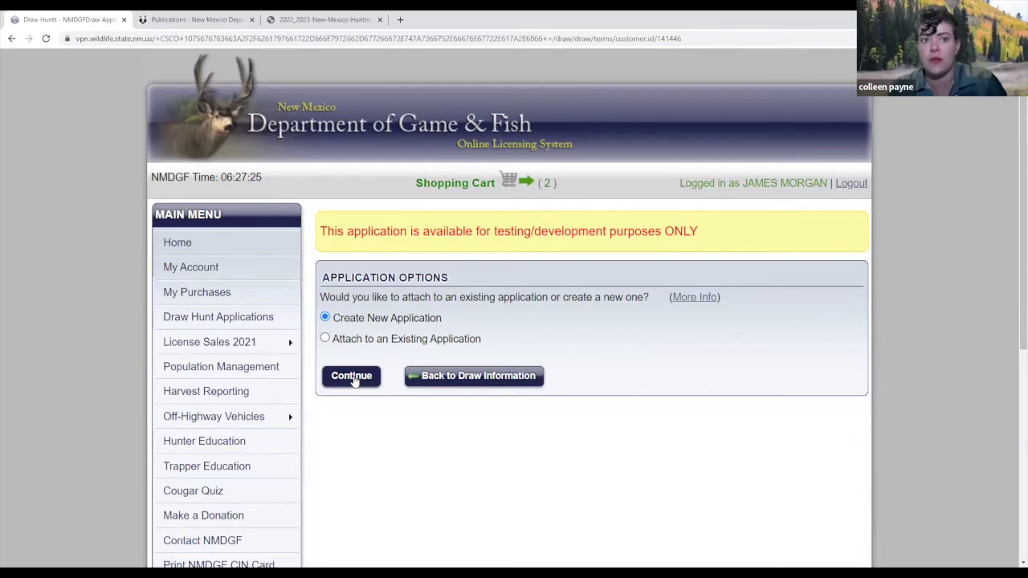
{"action": "left_click", "coordinate": [353, 381]}
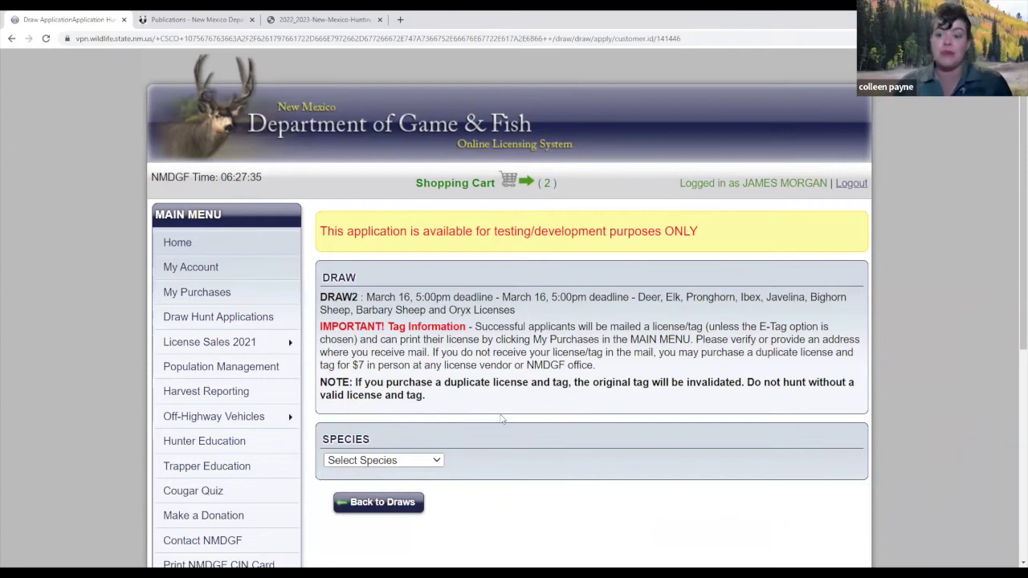
Choose Bighorn Sheep in Select Species and scroll down to the Hunt(s) section.
{"action": "scroll", "coordinate": [500, 419], "scroll_direction": "down", "scroll_amount": 2}
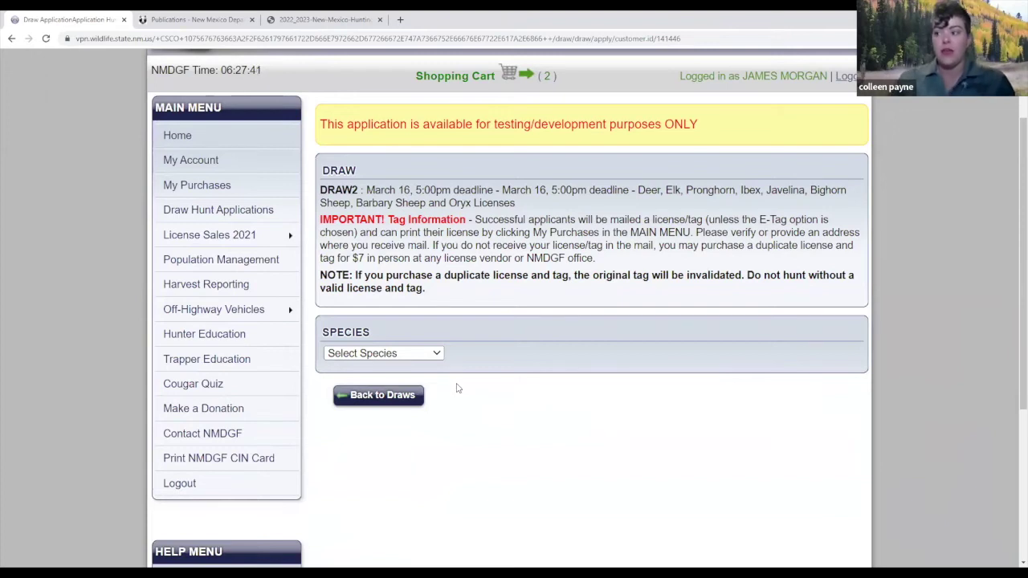
{"action": "left_click", "coordinate": [423, 355]}
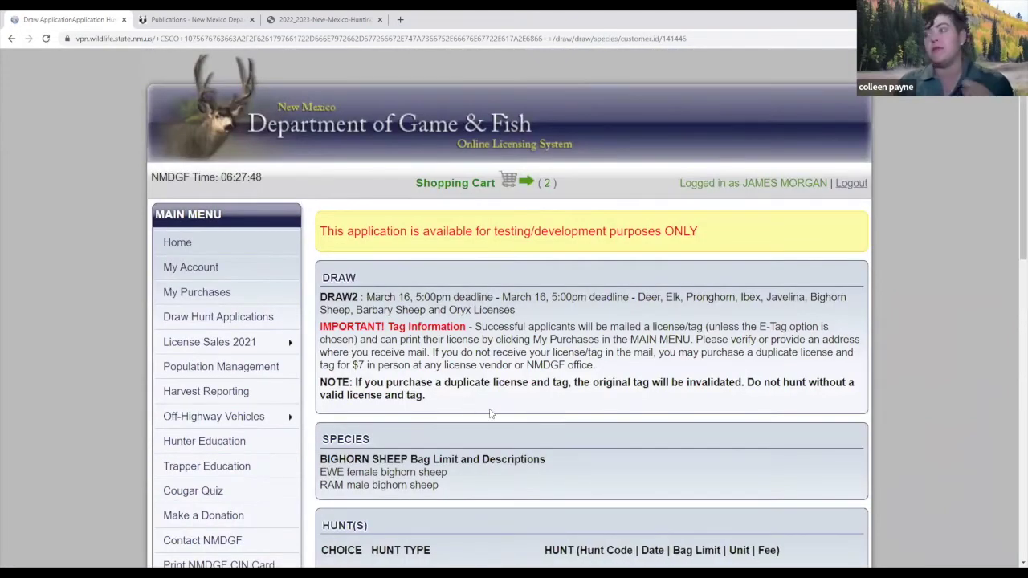
{"action": "scroll", "coordinate": [539, 428], "scroll_direction": "down", "scroll_amount": 1}
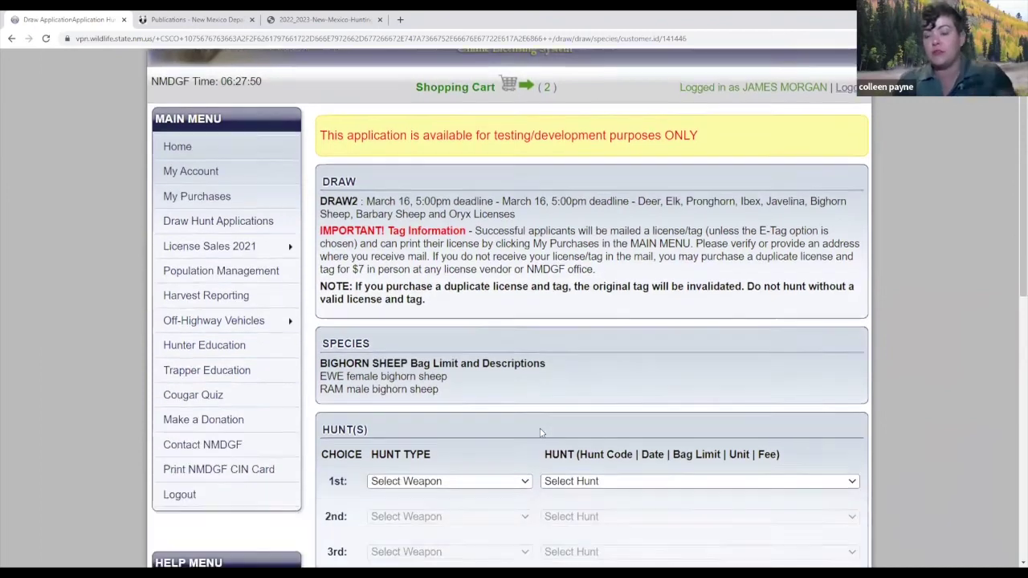
{"action": "scroll", "coordinate": [539, 433], "scroll_direction": "down", "scroll_amount": 1}
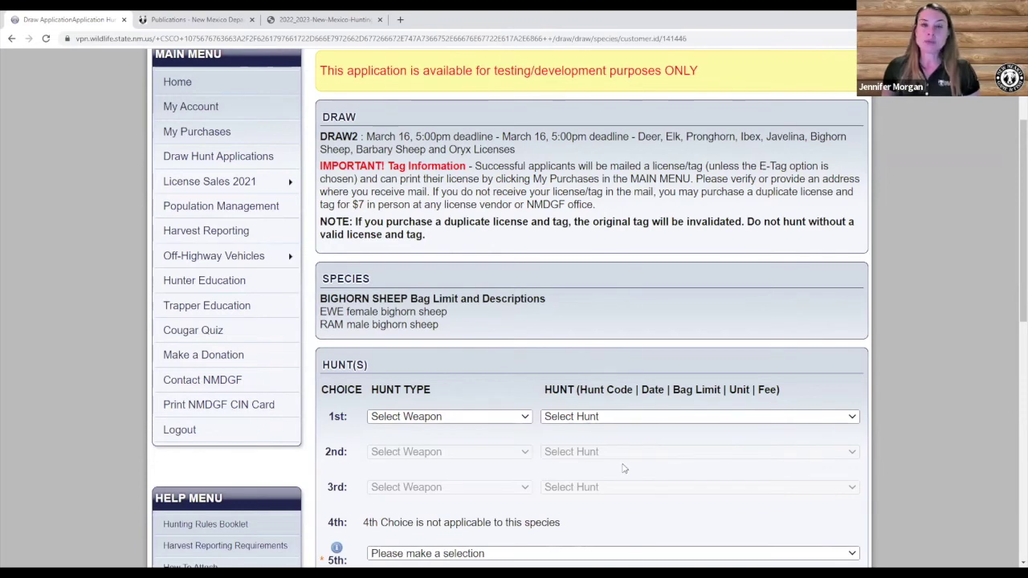
{"action": "scroll", "coordinate": [618, 468], "scroll_direction": "down", "scroll_amount": 1}
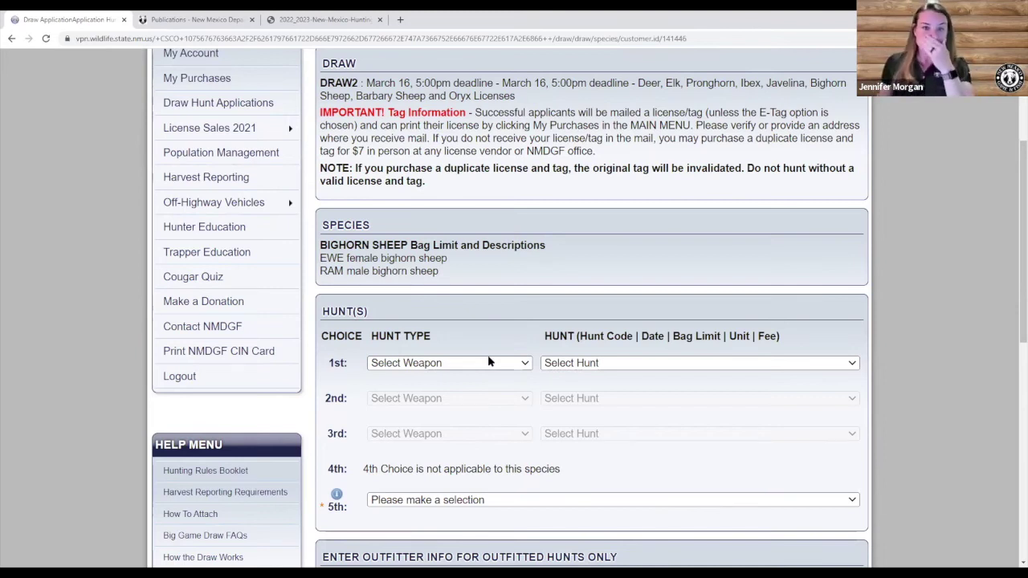
Set the 1st choice to '1 - Any Legal Weapon' with hunt BHS-1-201.
{"action": "left_click", "coordinate": [485, 365]}
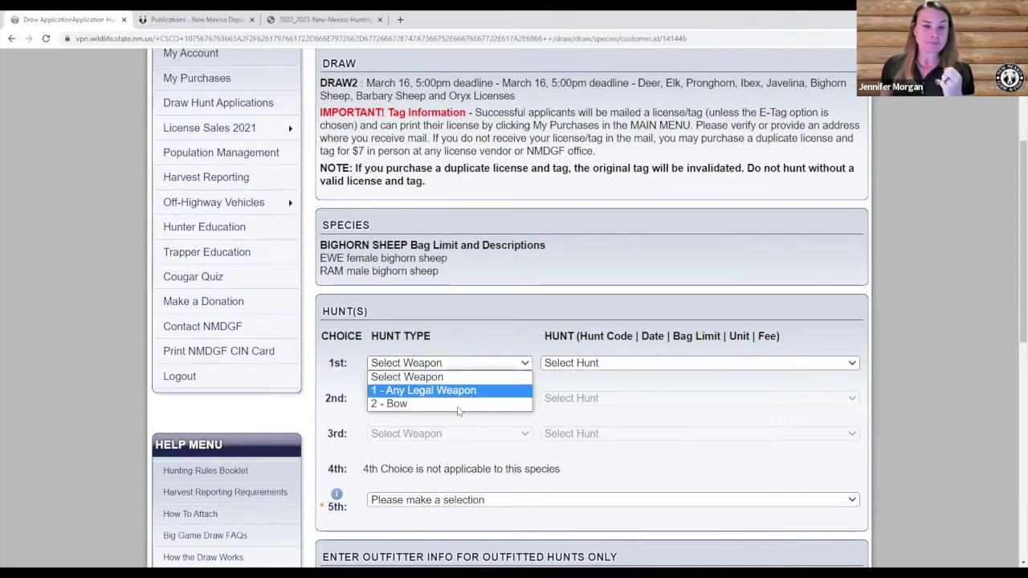
{"action": "left_click", "coordinate": [453, 391]}
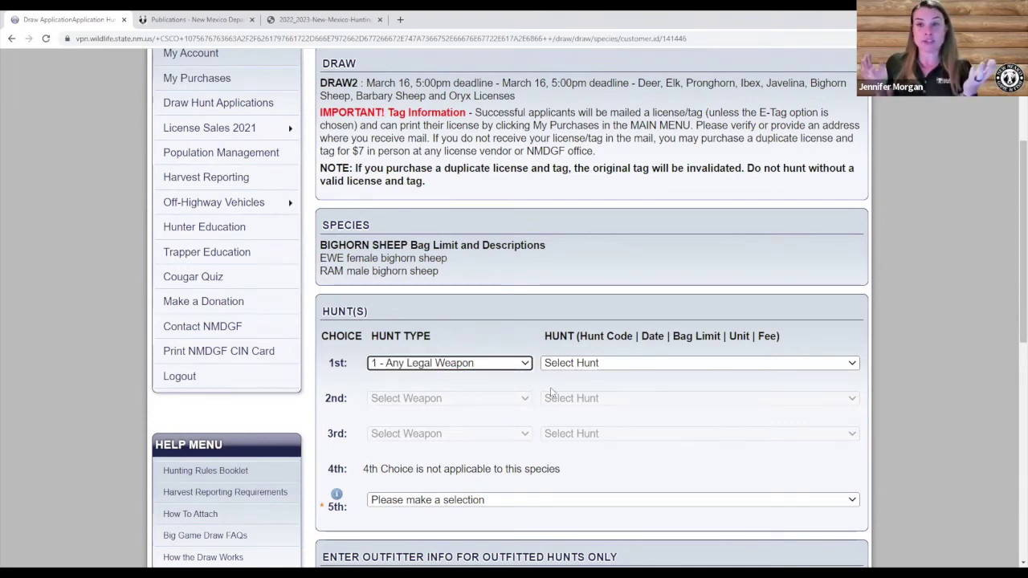
{"action": "left_click", "coordinate": [598, 365]}
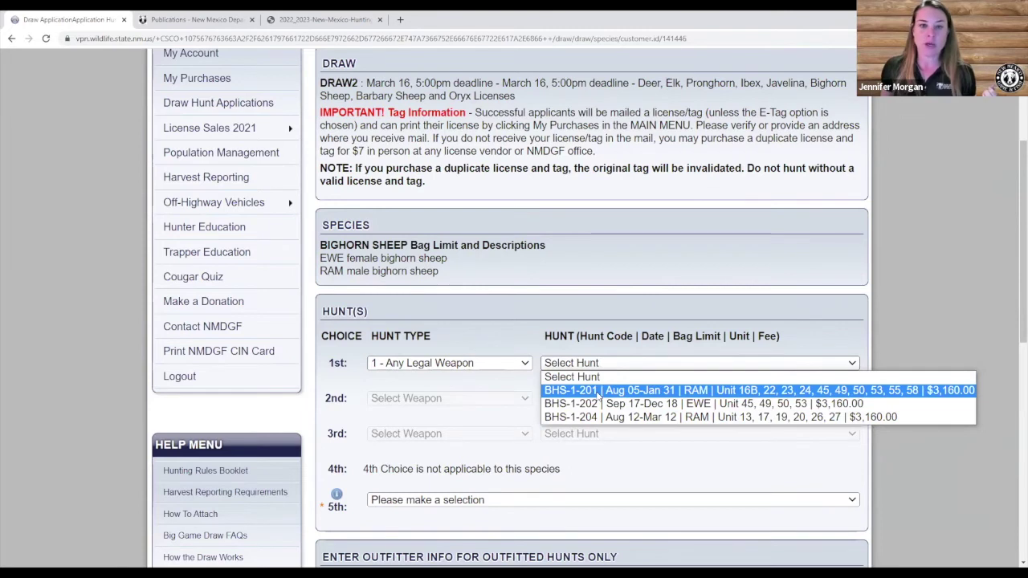
{"action": "left_click", "coordinate": [598, 391]}
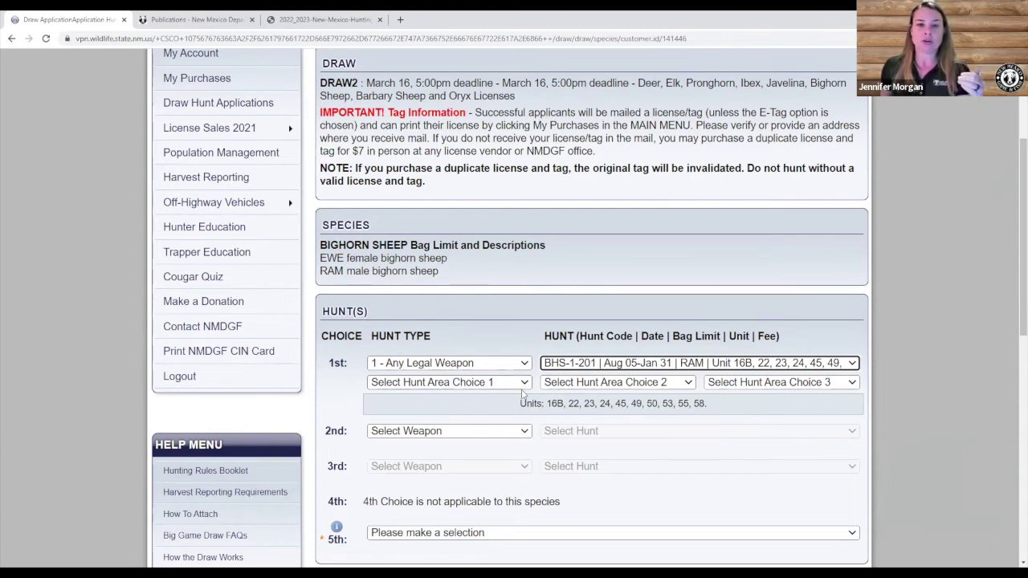
Set area choices: Unit 45 Pecos Aug 5-14, Unit 53 Wheeler Peak Sep 1-10, Units 49, 50, 53 Rio Grande Gorge.
{"action": "scroll", "coordinate": [522, 393], "scroll_direction": "down", "scroll_amount": 1}
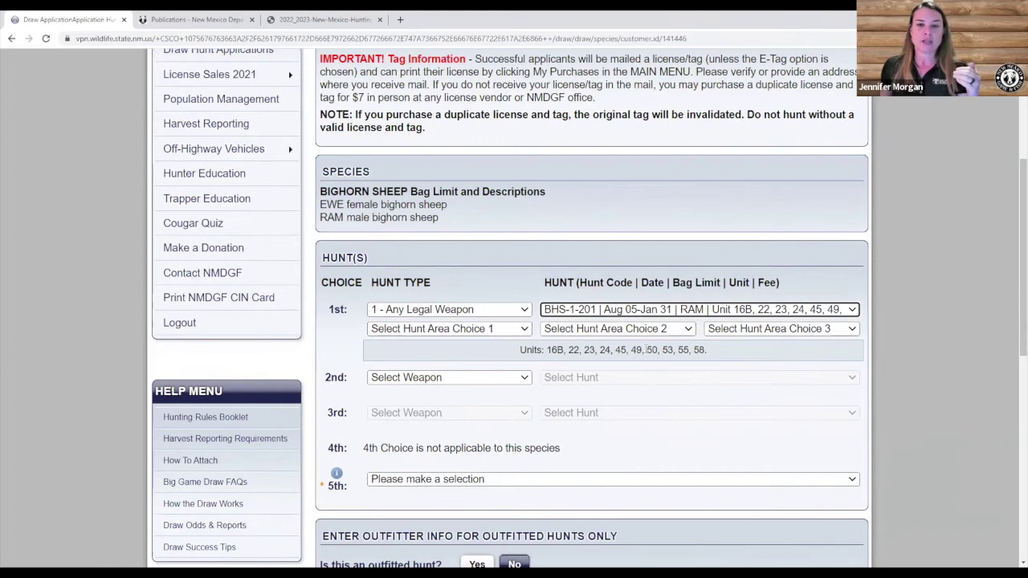
{"action": "left_click", "coordinate": [527, 329]}
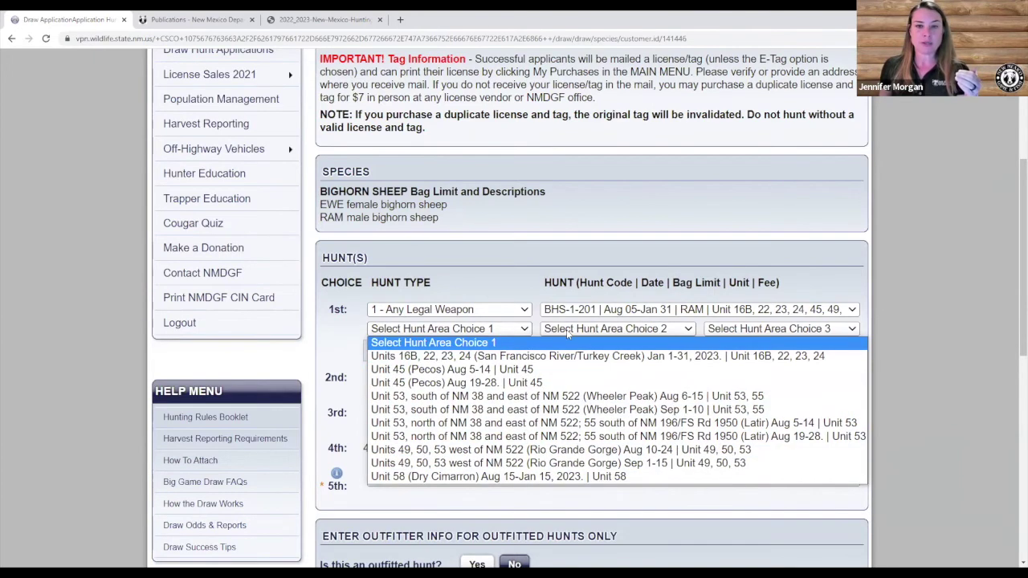
{"action": "left_click", "coordinate": [492, 372]}
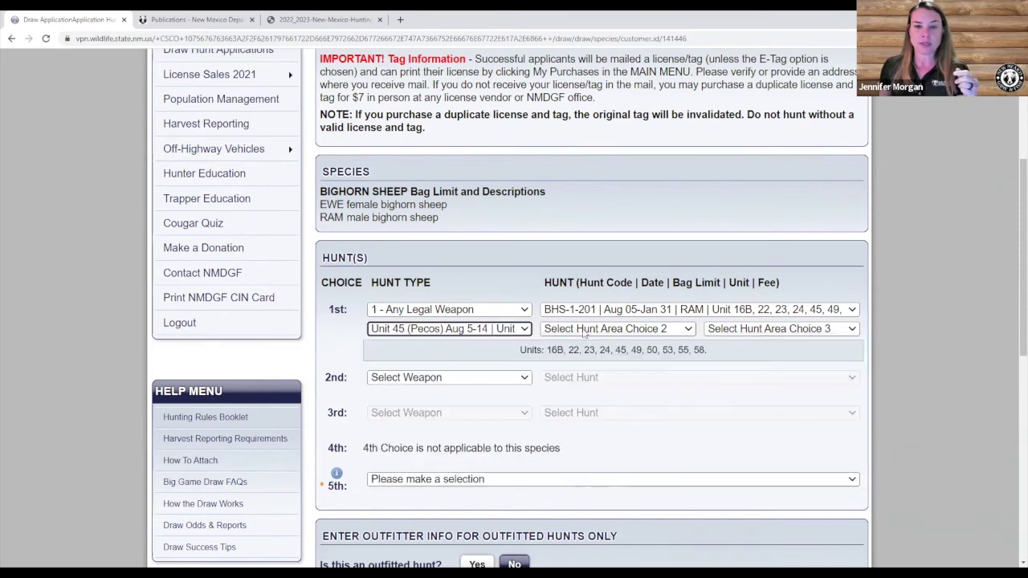
{"action": "left_click", "coordinate": [584, 329]}
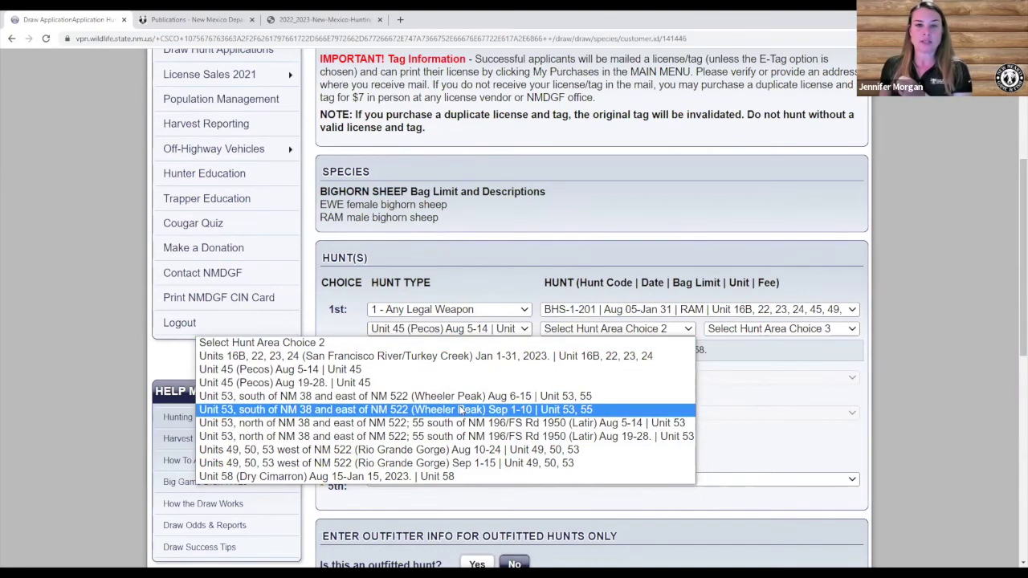
{"action": "left_click", "coordinate": [461, 409]}
{"action": "left_click", "coordinate": [742, 331]}
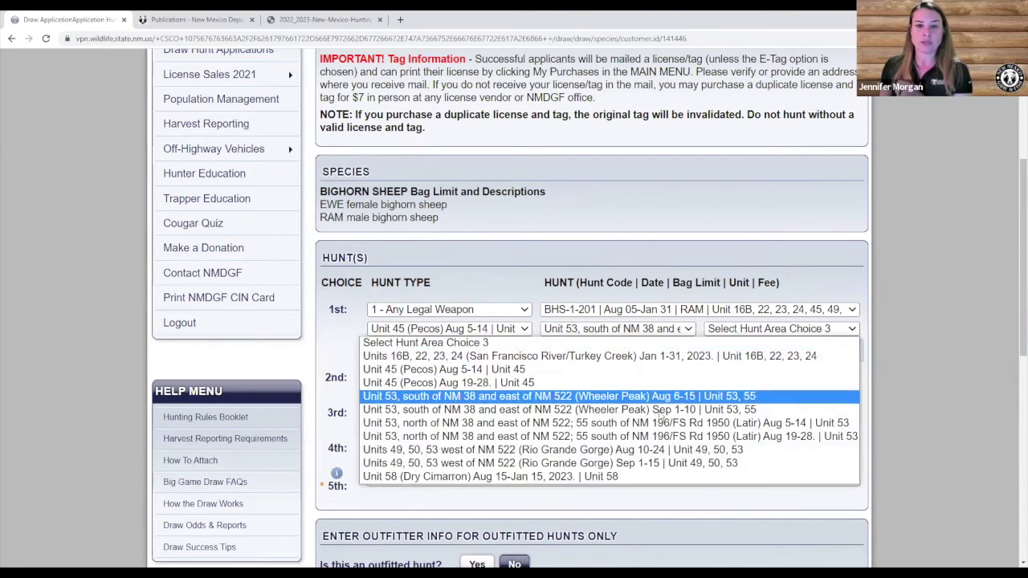
{"action": "left_click", "coordinate": [652, 451]}
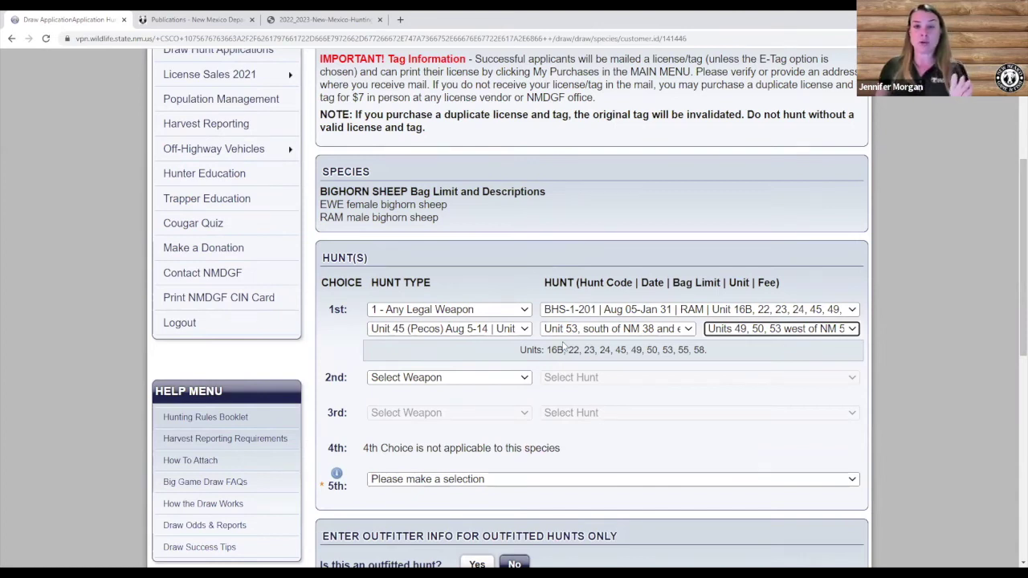
Set the 5th choice to 'Yes - I would like to be put on the population management call list'.
{"action": "scroll", "coordinate": [564, 347], "scroll_direction": "down", "scroll_amount": 2}
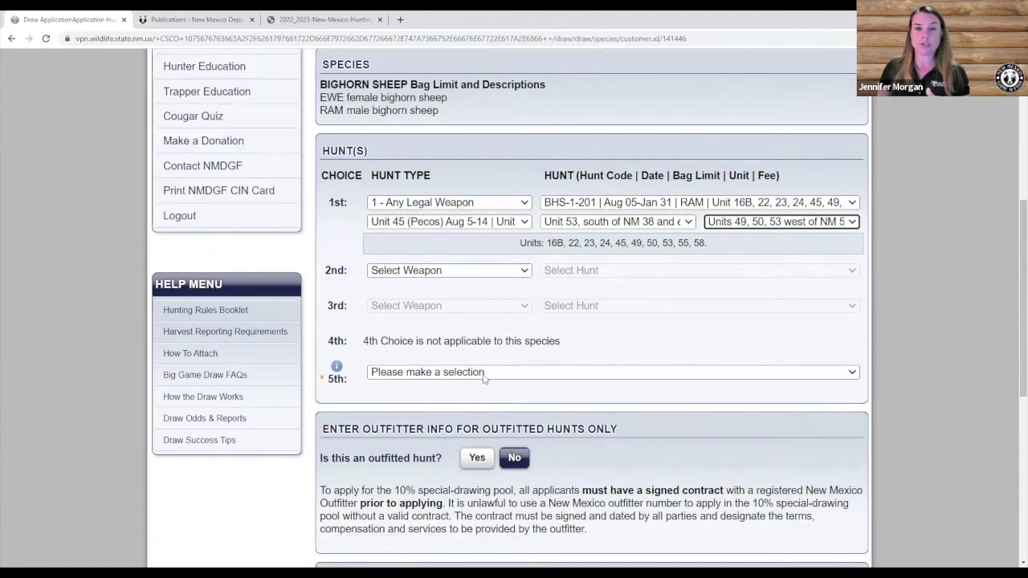
{"action": "left_click", "coordinate": [479, 377]}
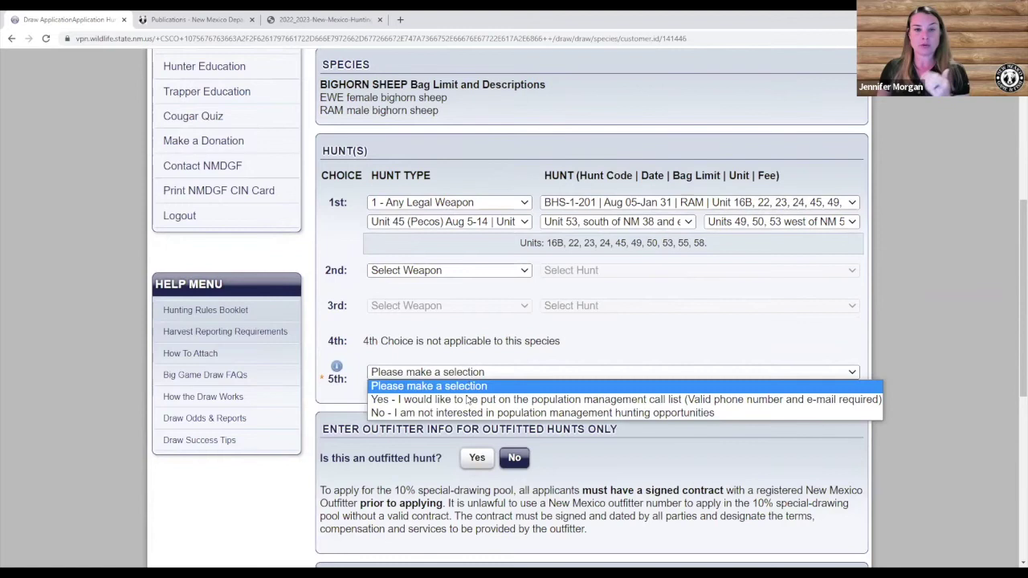
{"action": "left_click", "coordinate": [469, 400]}
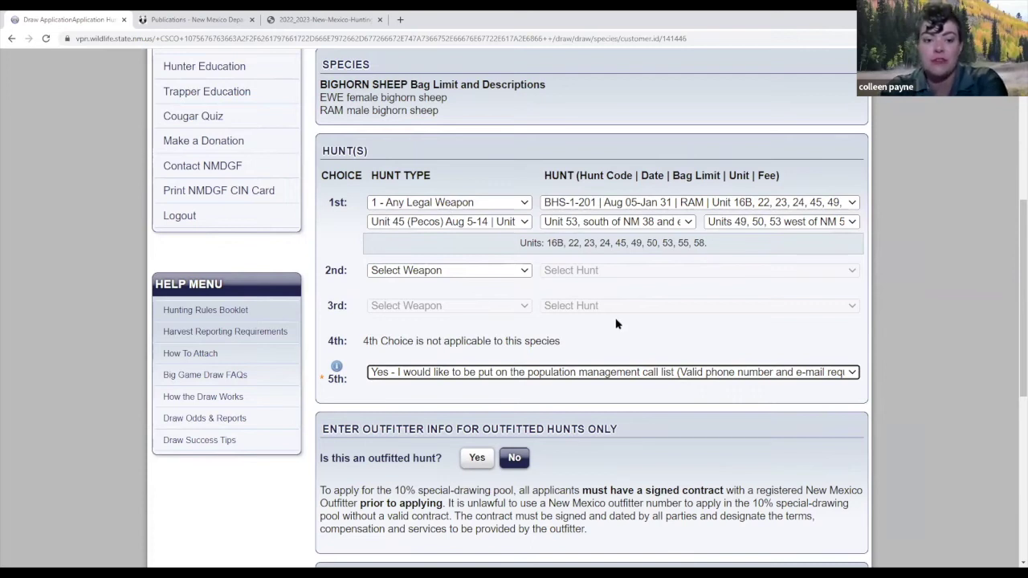
Set the 2nd hunt choice to Any Legal Weapon and the BHS-1-202 ewe hunt.
{"action": "left_click", "coordinate": [524, 271]}
{"action": "left_click", "coordinate": [503, 298]}
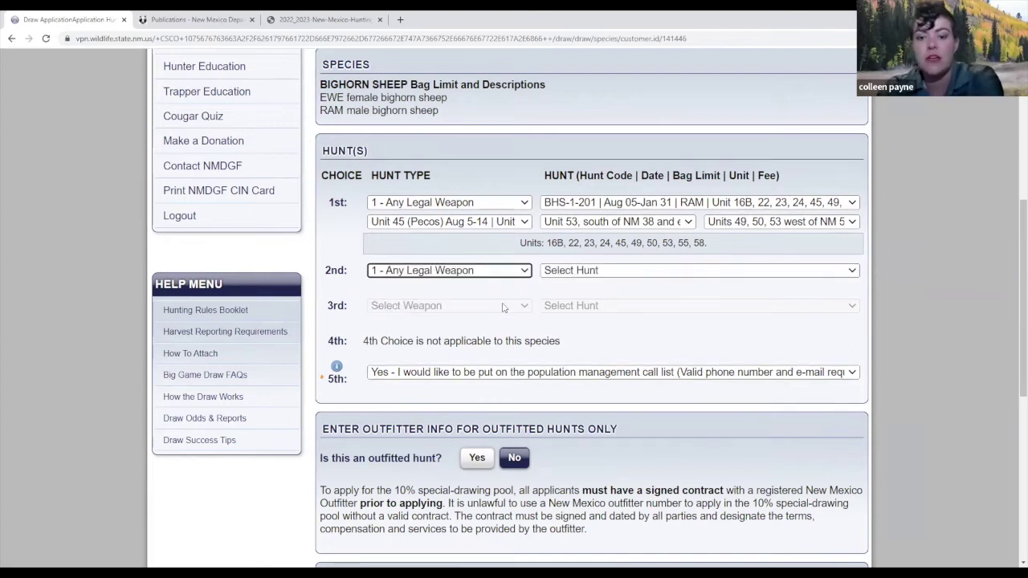
{"action": "left_click", "coordinate": [572, 273]}
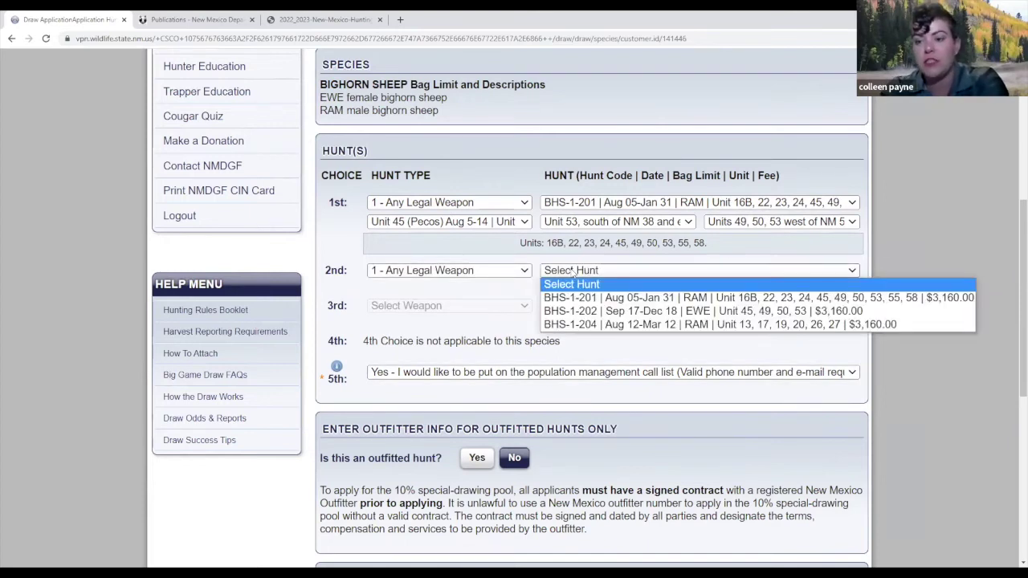
{"action": "left_click", "coordinate": [568, 310]}
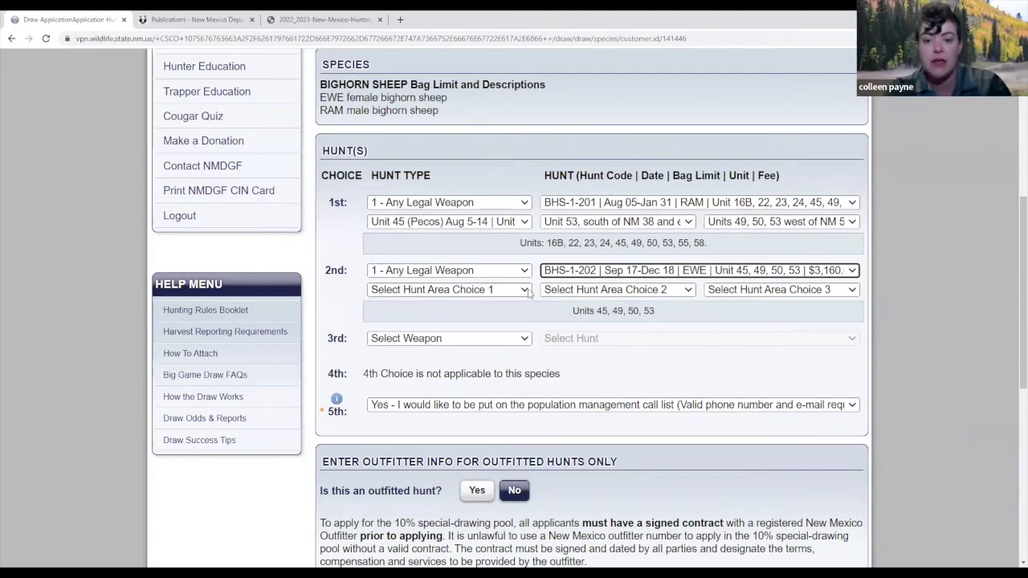
{"action": "left_click", "coordinate": [525, 289]}
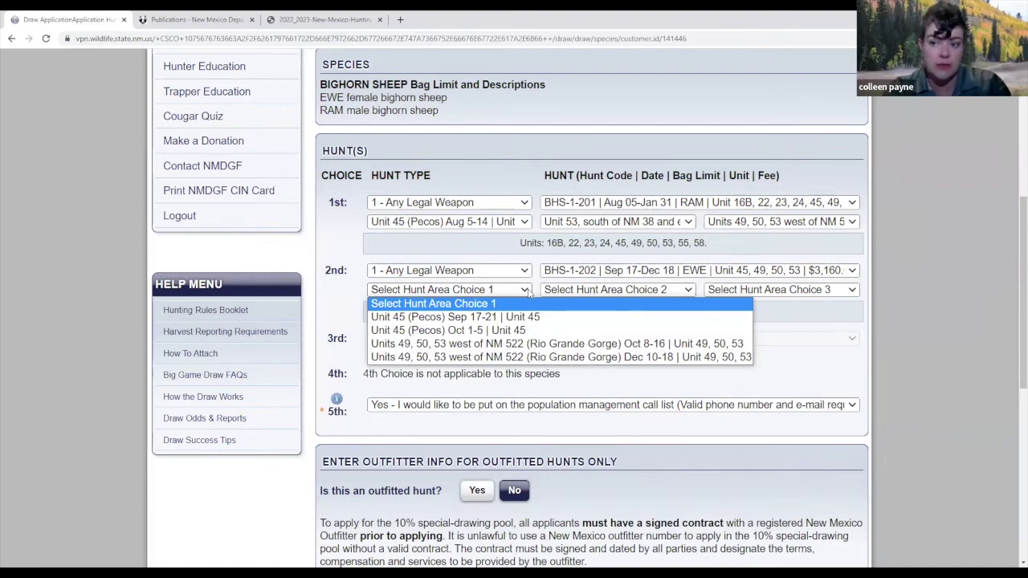
{"action": "left_click", "coordinate": [567, 278]}
{"action": "left_click", "coordinate": [567, 277]}
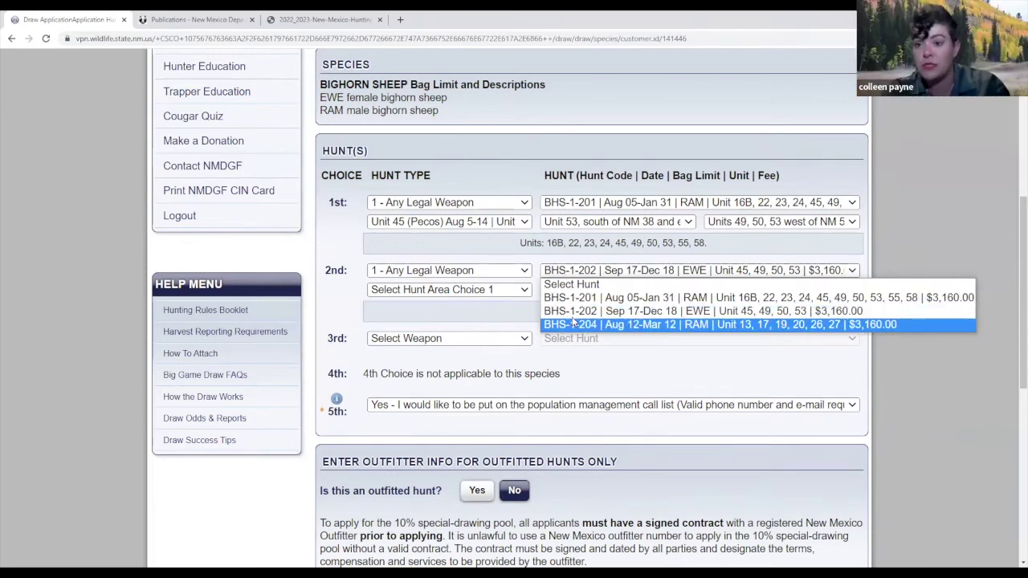
{"action": "left_click", "coordinate": [604, 311]}
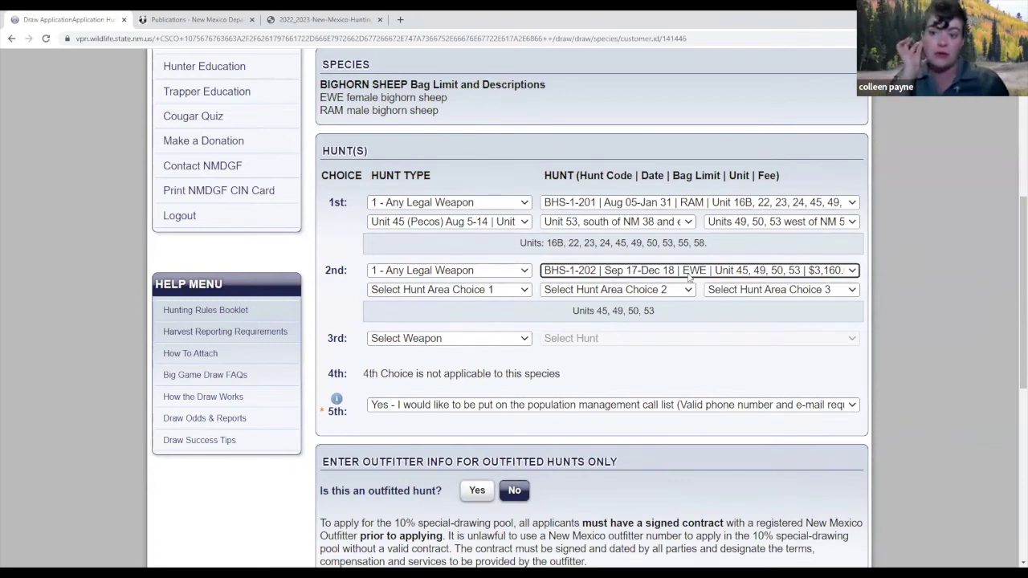
Keep BHS-1-201 as 1st choice; give the 2nd choice Rio Grande Gorge areas Oct 8-16 and Dec 10-18.
{"action": "left_click", "coordinate": [737, 291]}
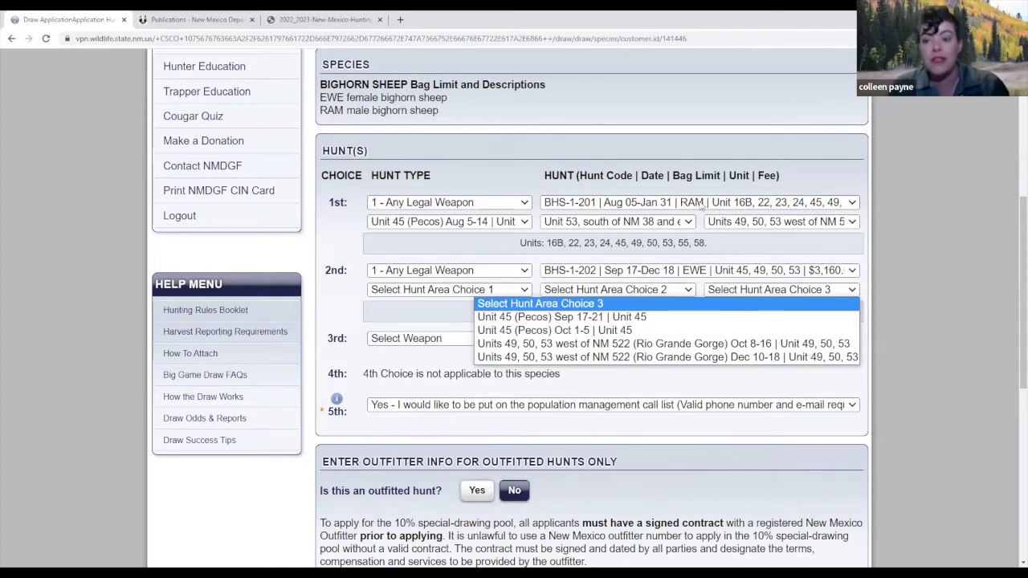
{"action": "left_click", "coordinate": [701, 204]}
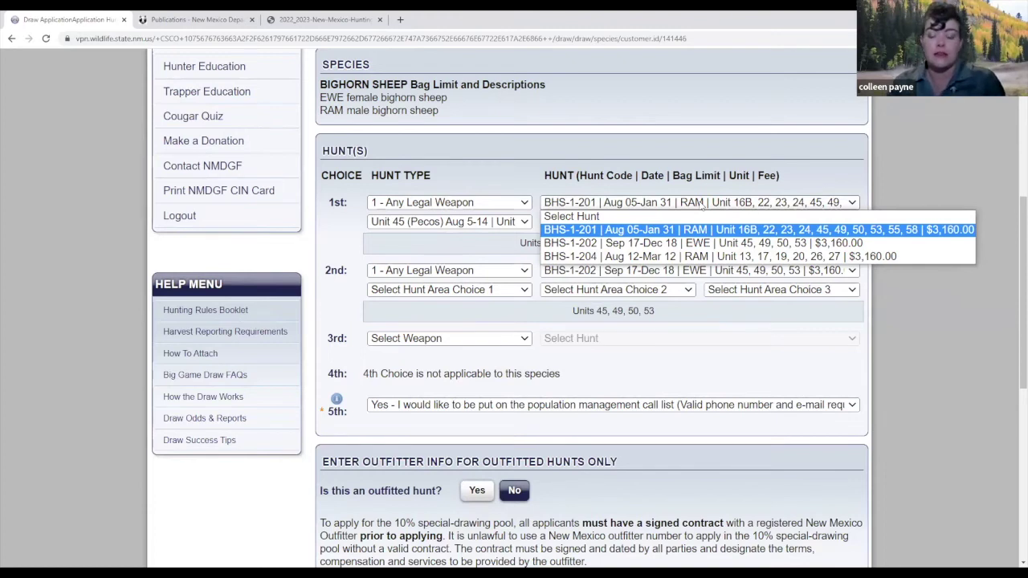
{"action": "left_click", "coordinate": [702, 204]}
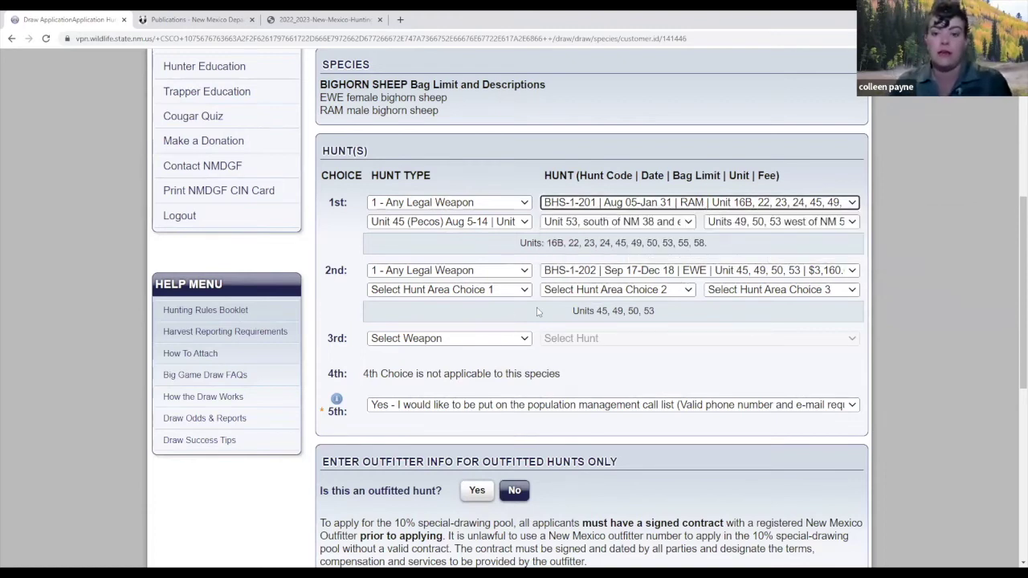
{"action": "left_click", "coordinate": [468, 291]}
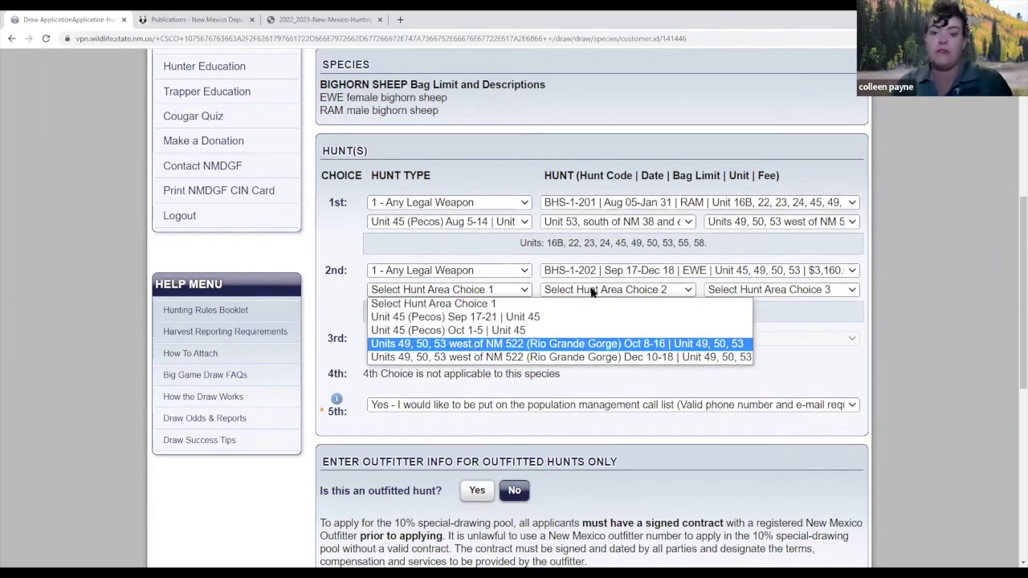
{"action": "left_click", "coordinate": [472, 344]}
{"action": "left_click", "coordinate": [591, 292]}
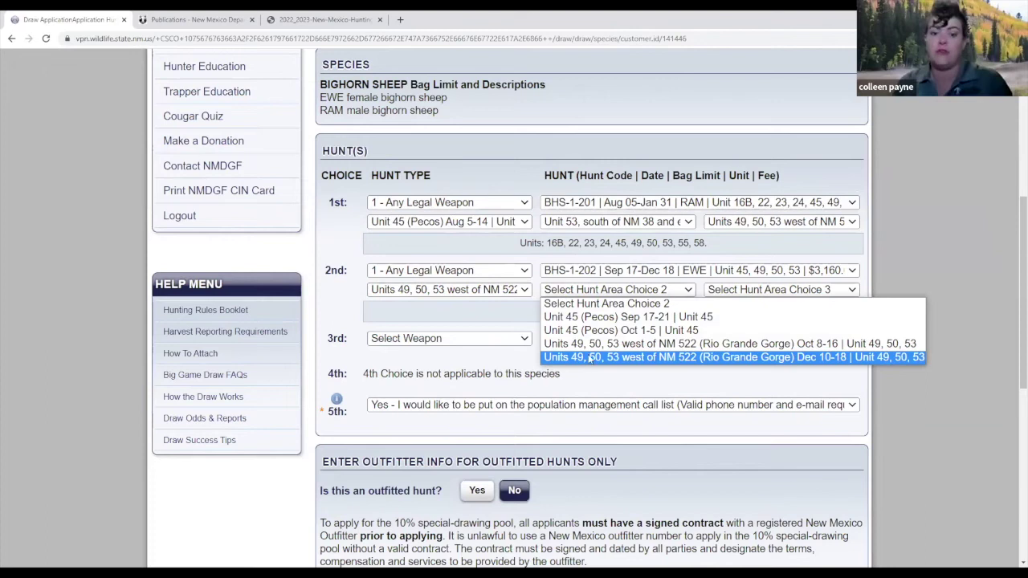
{"action": "left_click", "coordinate": [589, 358]}
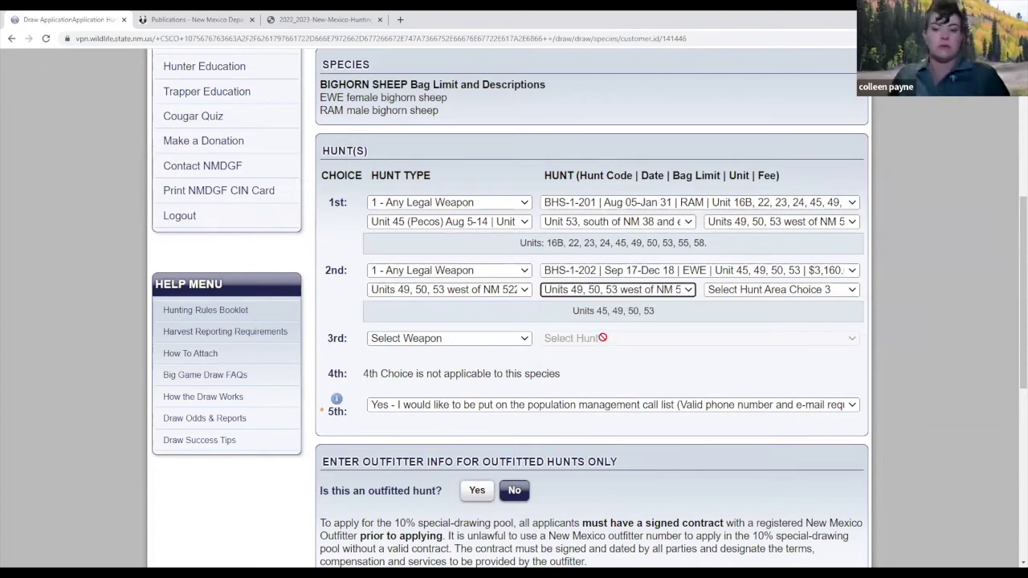
Scroll to the bottom of the completed Bighorn Sheep application and add it to the cart.
{"action": "scroll", "coordinate": [674, 356], "scroll_direction": "down", "scroll_amount": 1}
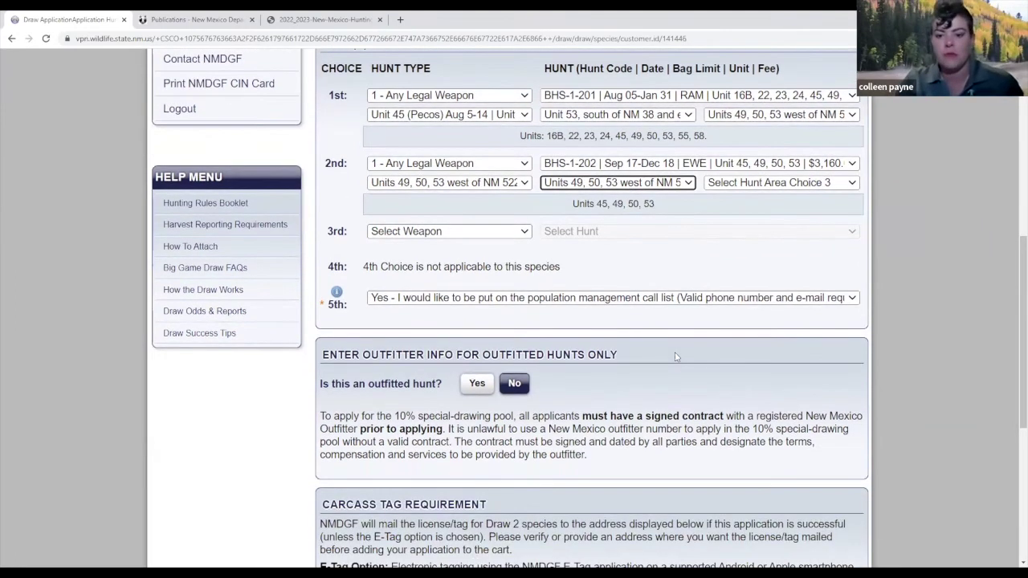
{"action": "scroll", "coordinate": [674, 355], "scroll_direction": "down", "scroll_amount": 1}
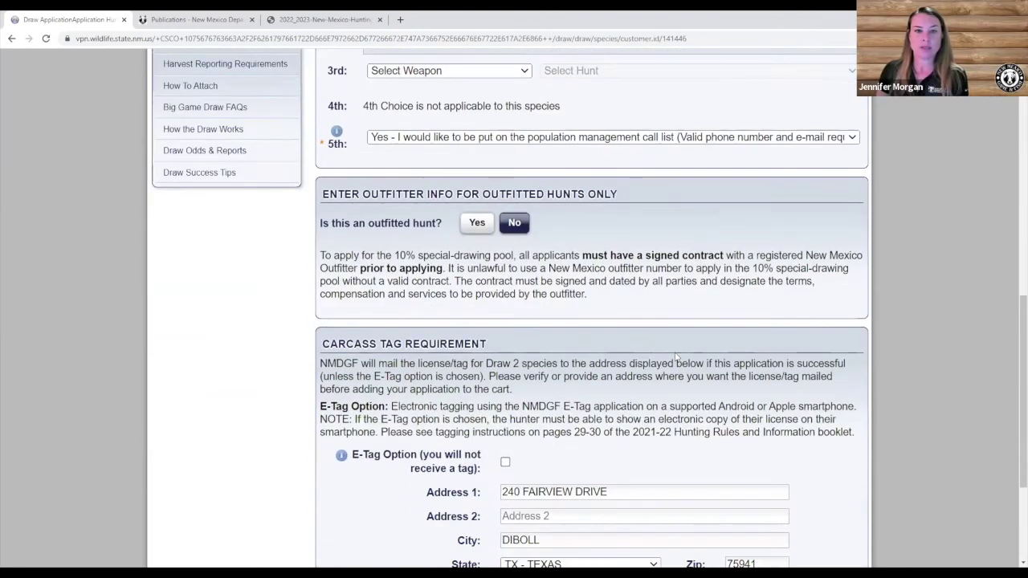
{"action": "scroll", "coordinate": [672, 353], "scroll_direction": "down", "scroll_amount": 1}
{"action": "scroll", "coordinate": [670, 345], "scroll_direction": "down", "scroll_amount": 1}
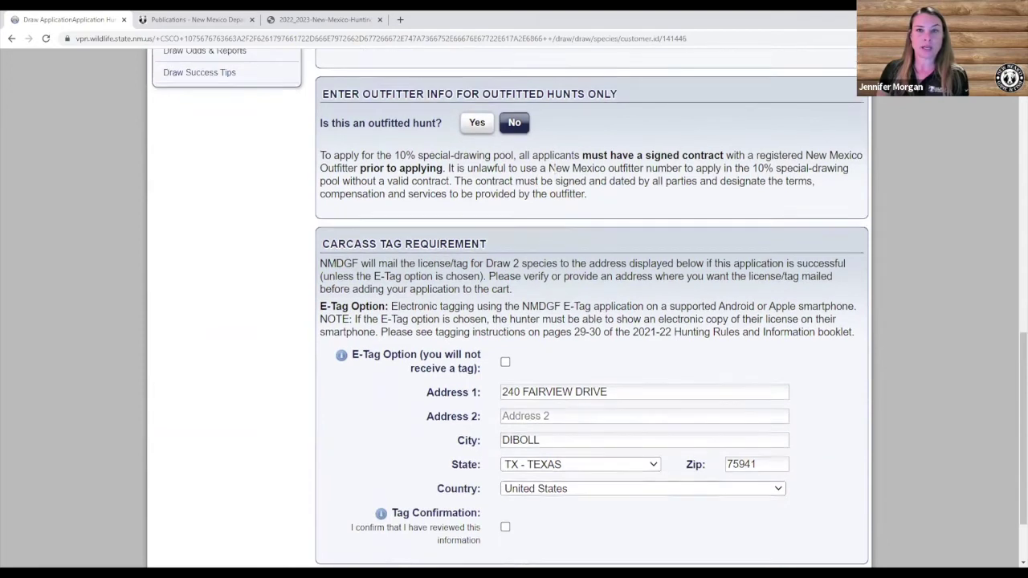
{"action": "scroll", "coordinate": [620, 253], "scroll_direction": "up", "scroll_amount": 1}
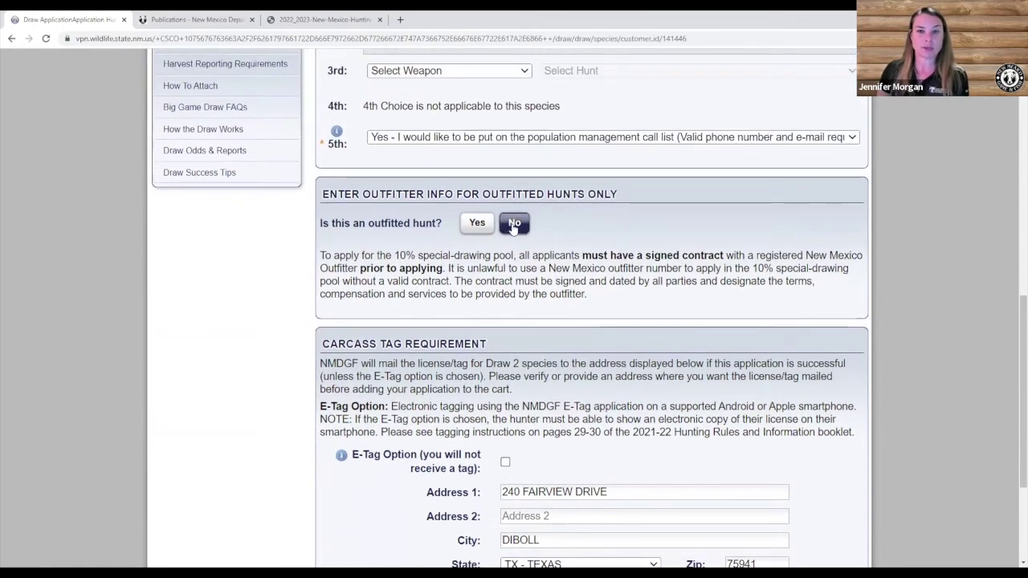
{"action": "scroll", "coordinate": [452, 215], "scroll_direction": "down", "scroll_amount": 3}
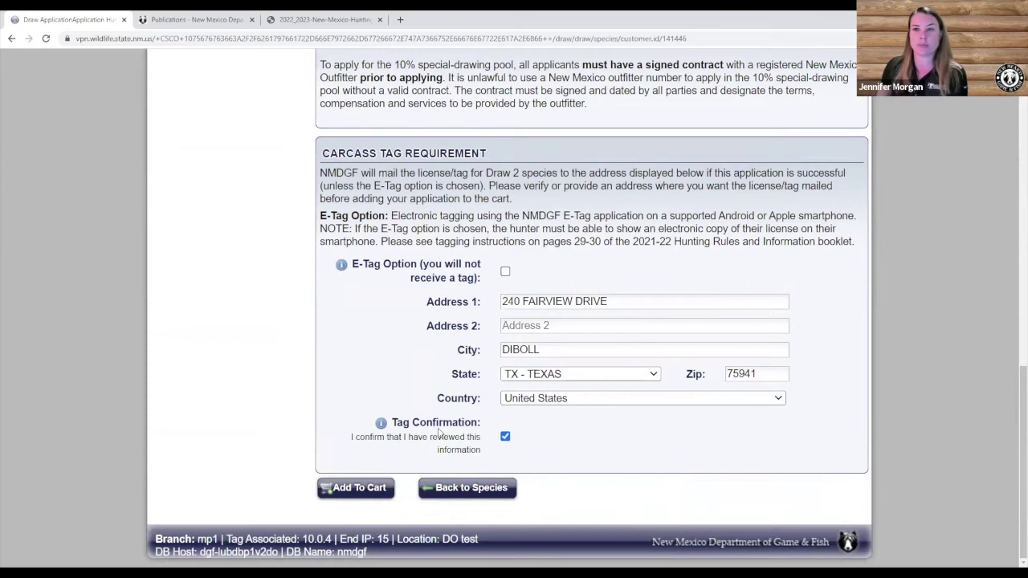
{"action": "left_click", "coordinate": [340, 488]}
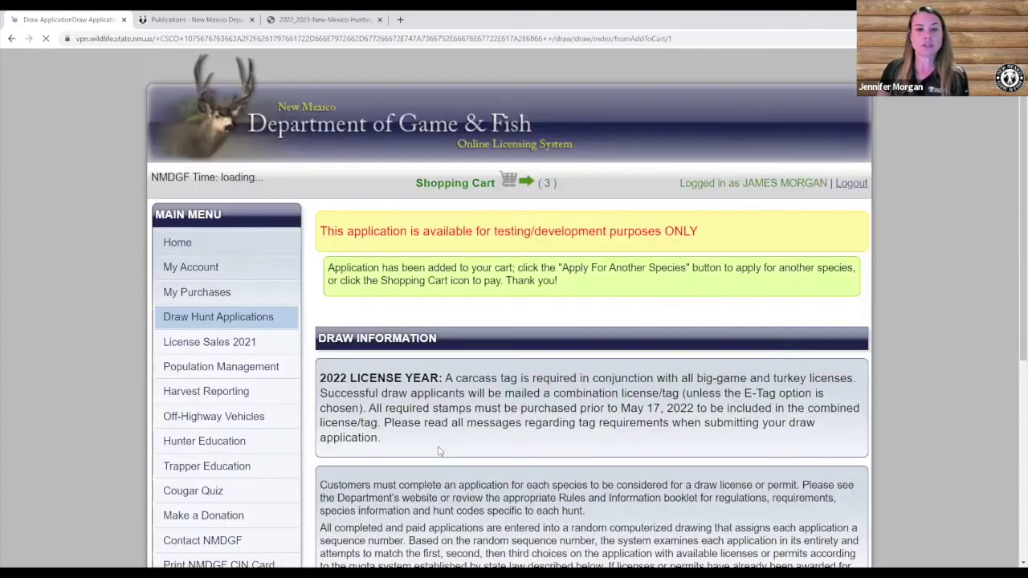
Look over the draw information page, then go to the shopping cart.
{"action": "scroll", "coordinate": [438, 451], "scroll_direction": "down", "scroll_amount": 5}
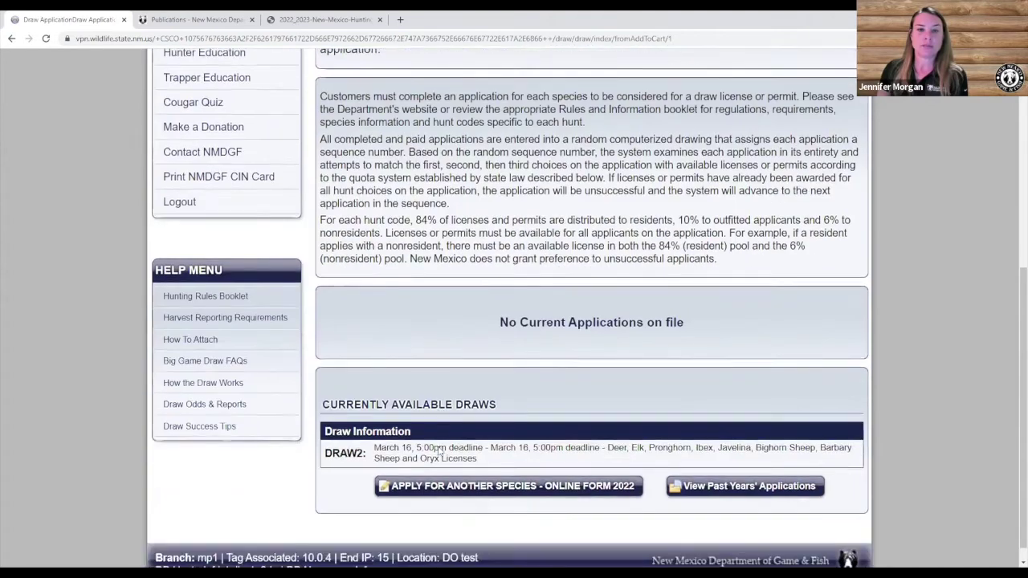
{"action": "scroll", "coordinate": [505, 270], "scroll_direction": "up", "scroll_amount": 3}
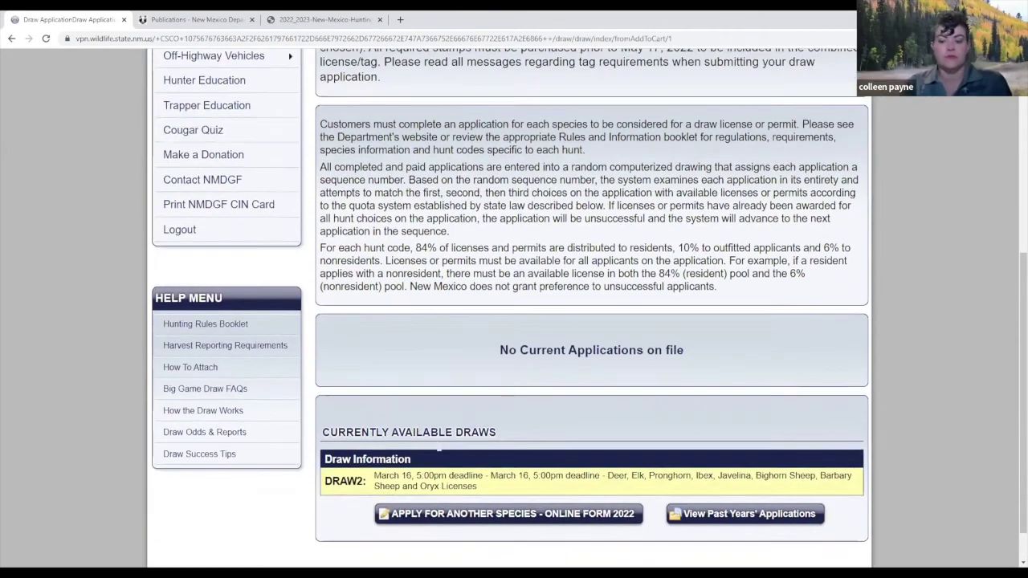
{"action": "scroll", "coordinate": [505, 270], "scroll_direction": "up", "scroll_amount": 3}
{"action": "scroll", "coordinate": [541, 317], "scroll_direction": "down", "scroll_amount": 5}
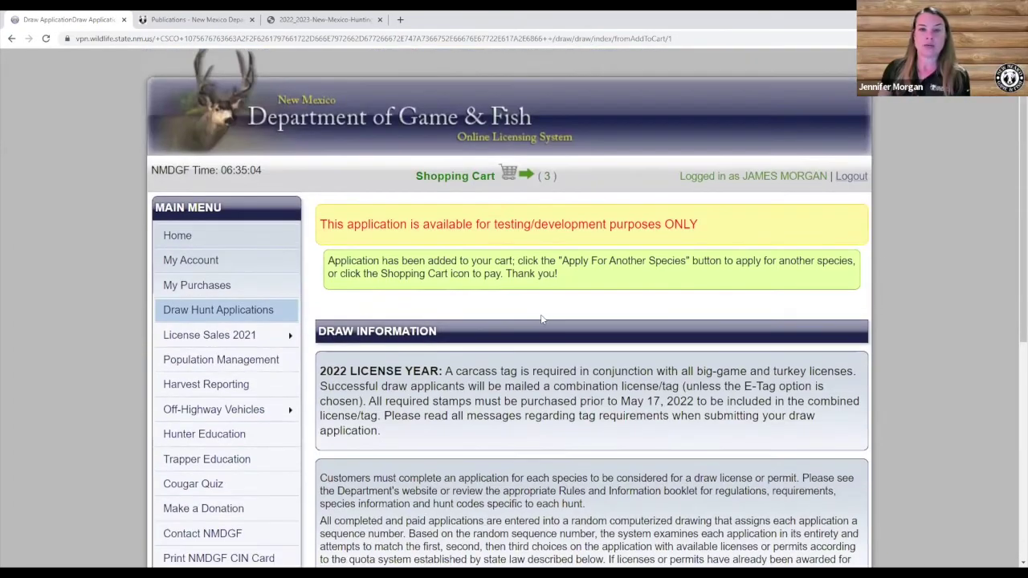
{"action": "scroll", "coordinate": [540, 320], "scroll_direction": "down", "scroll_amount": 1}
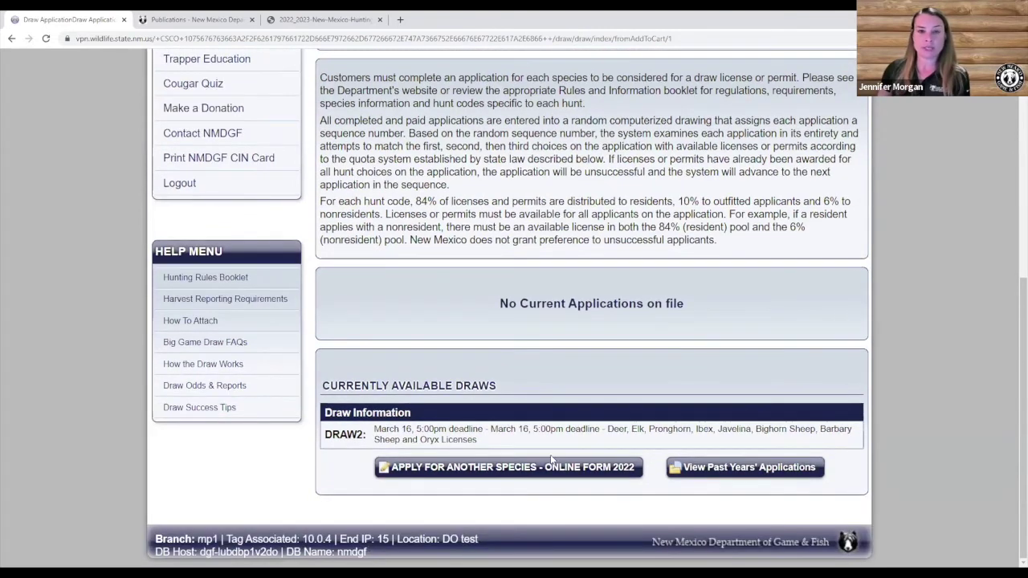
{"action": "scroll", "coordinate": [551, 459], "scroll_direction": "up", "scroll_amount": 1}
{"action": "scroll", "coordinate": [550, 459], "scroll_direction": "up", "scroll_amount": 5}
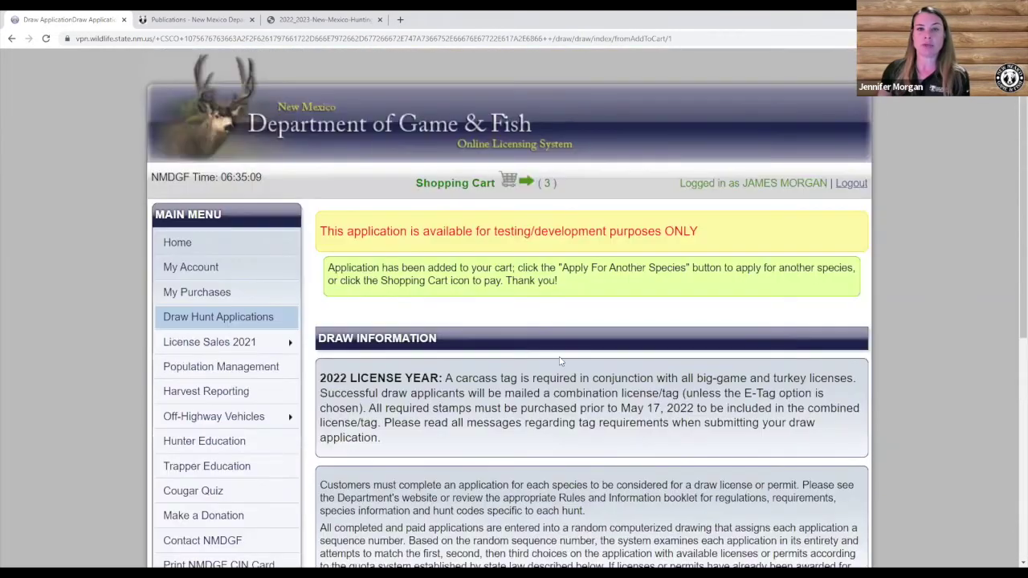
{"action": "left_click", "coordinate": [514, 181]}
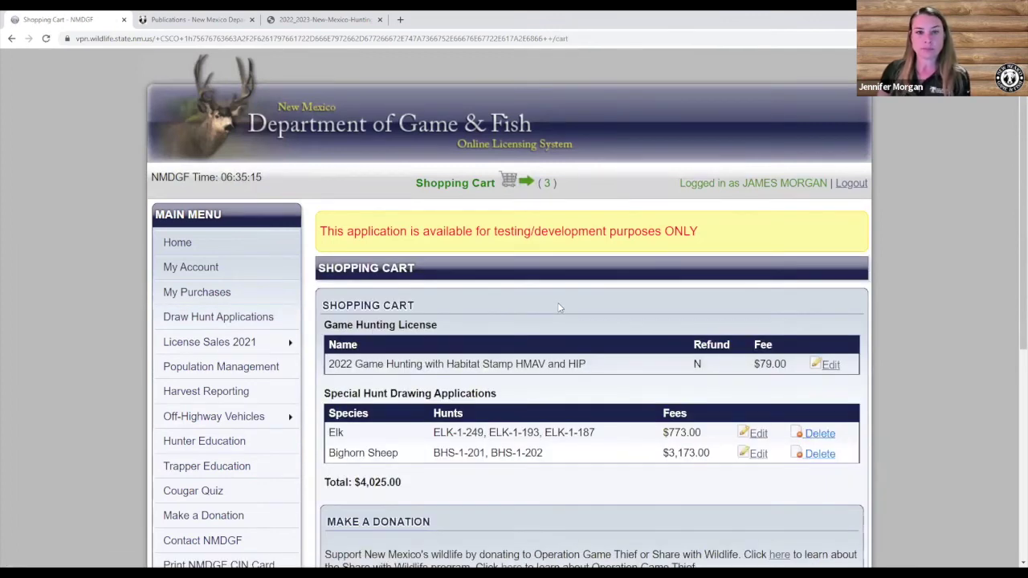
Review the cart's applications, including the $3,173.00 bighorn entry and $4,025.00 total, and check out.
{"action": "scroll", "coordinate": [554, 289], "scroll_direction": "down", "scroll_amount": 2}
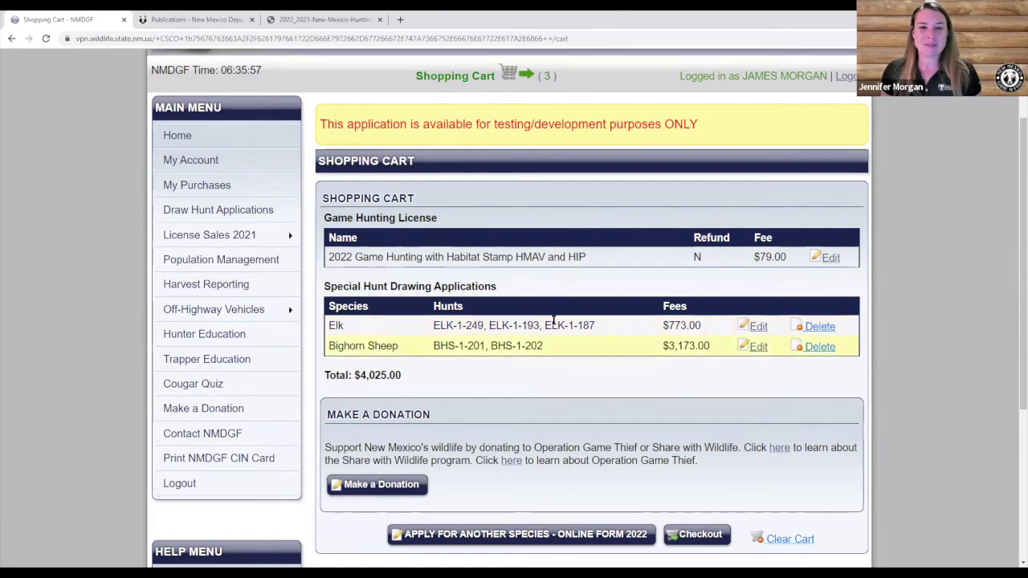
{"action": "scroll", "coordinate": [463, 357], "scroll_direction": "down", "scroll_amount": 2}
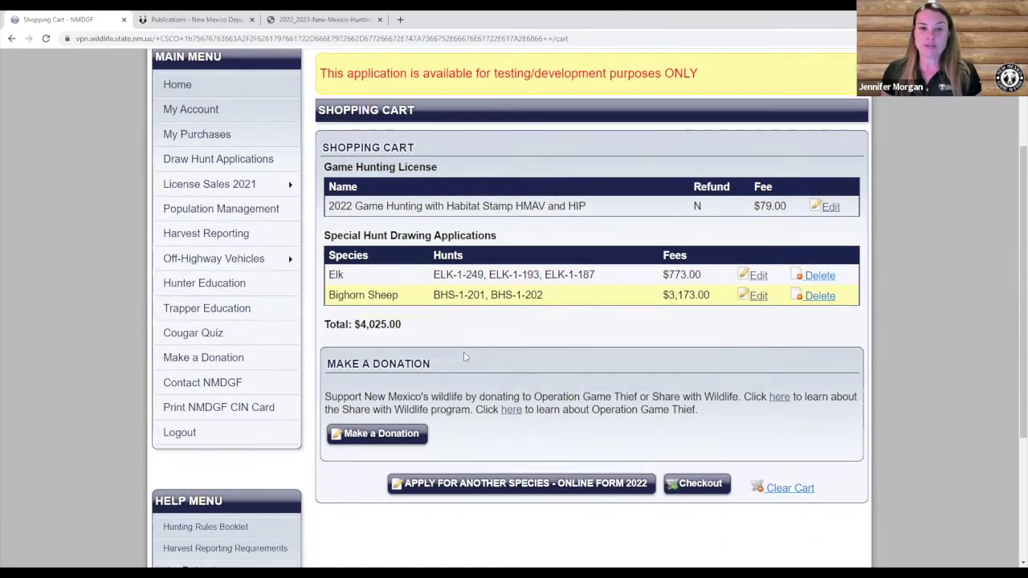
{"action": "scroll", "coordinate": [464, 357], "scroll_direction": "down", "scroll_amount": 1}
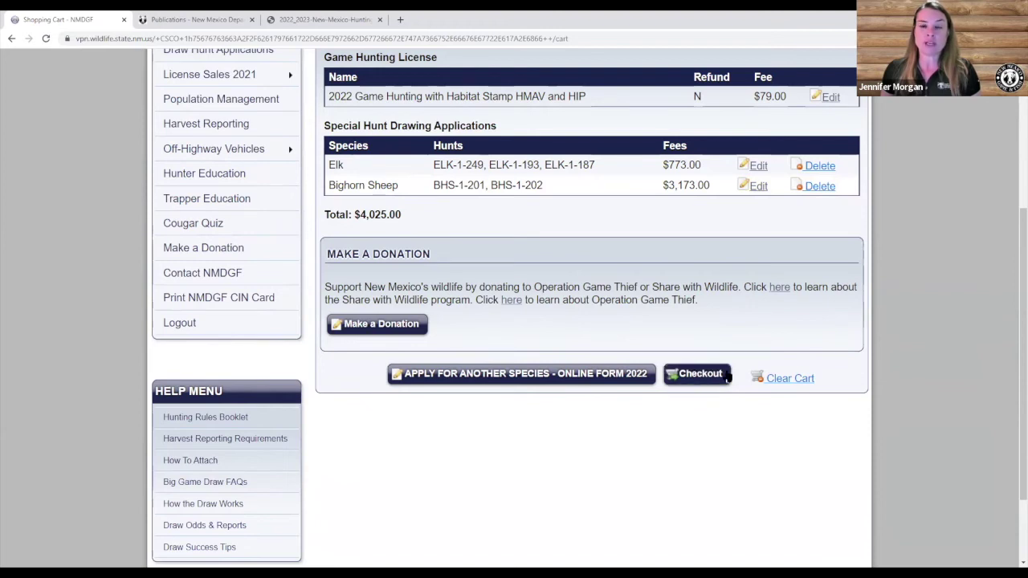
{"action": "left_click", "coordinate": [699, 375]}
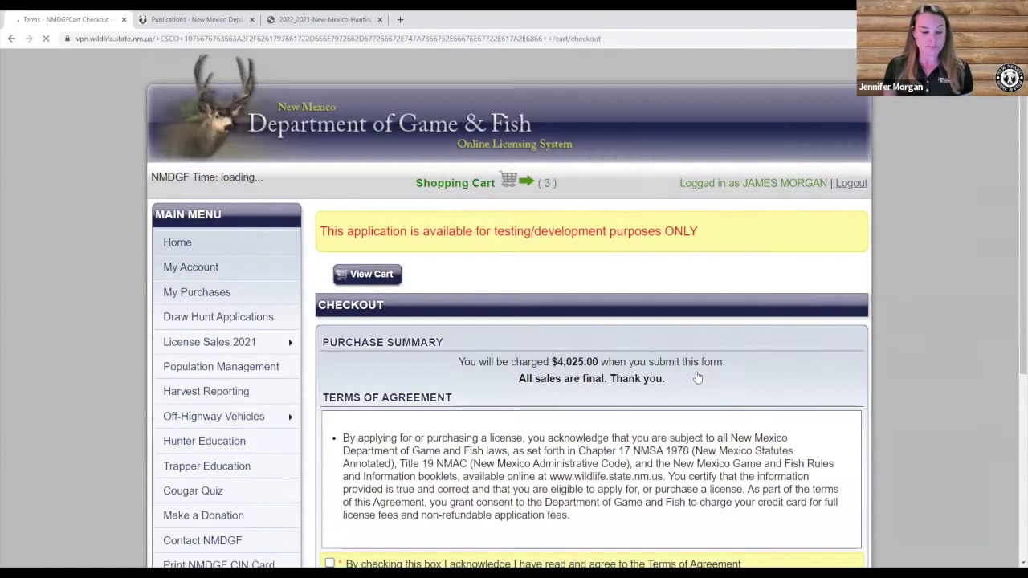
Agree to the terms of agreement, confirm non-resident status, and pick Credit Card payment.
{"action": "scroll", "coordinate": [697, 378], "scroll_direction": "down", "scroll_amount": 2}
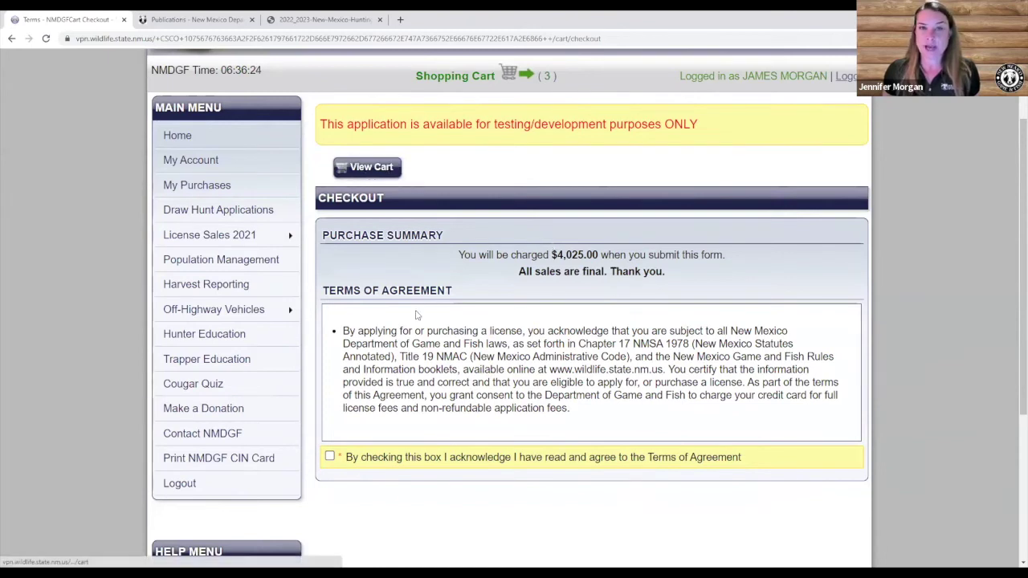
{"action": "scroll", "coordinate": [414, 316], "scroll_direction": "down", "scroll_amount": 2}
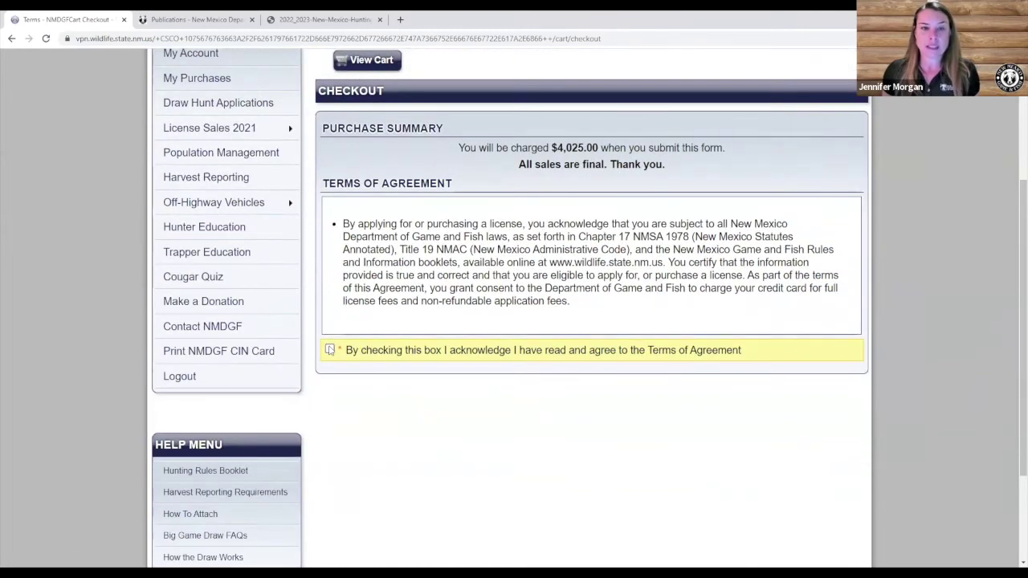
{"action": "left_click", "coordinate": [329, 350]}
{"action": "scroll", "coordinate": [401, 345], "scroll_direction": "down", "scroll_amount": 3}
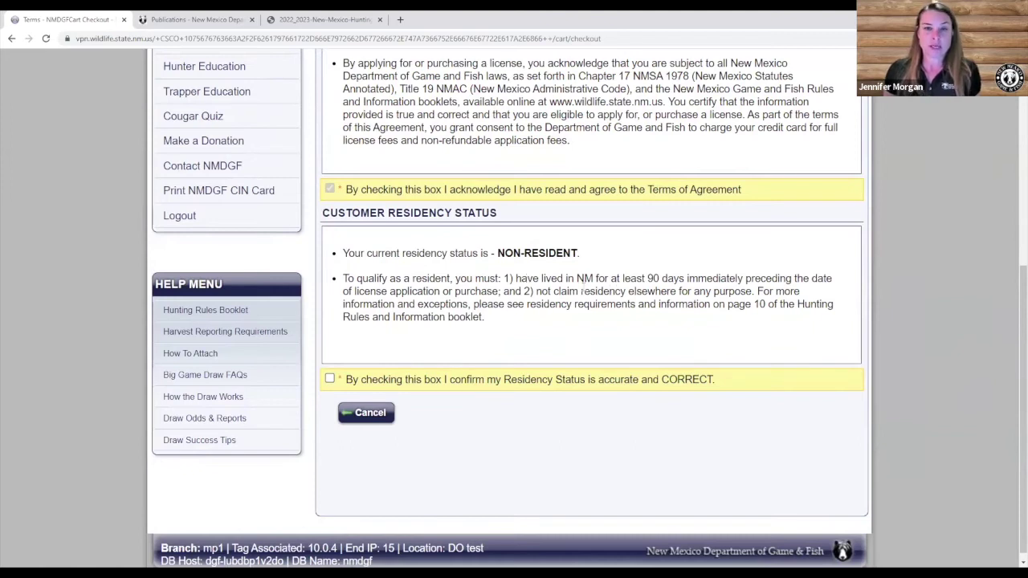
{"action": "scroll", "coordinate": [582, 288], "scroll_direction": "down", "scroll_amount": 1}
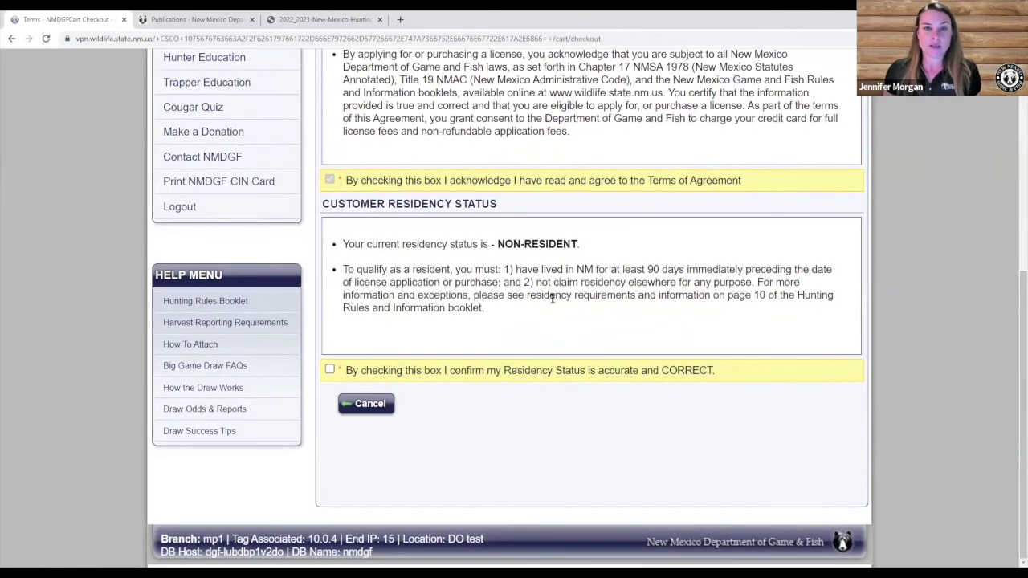
{"action": "left_click", "coordinate": [330, 370]}
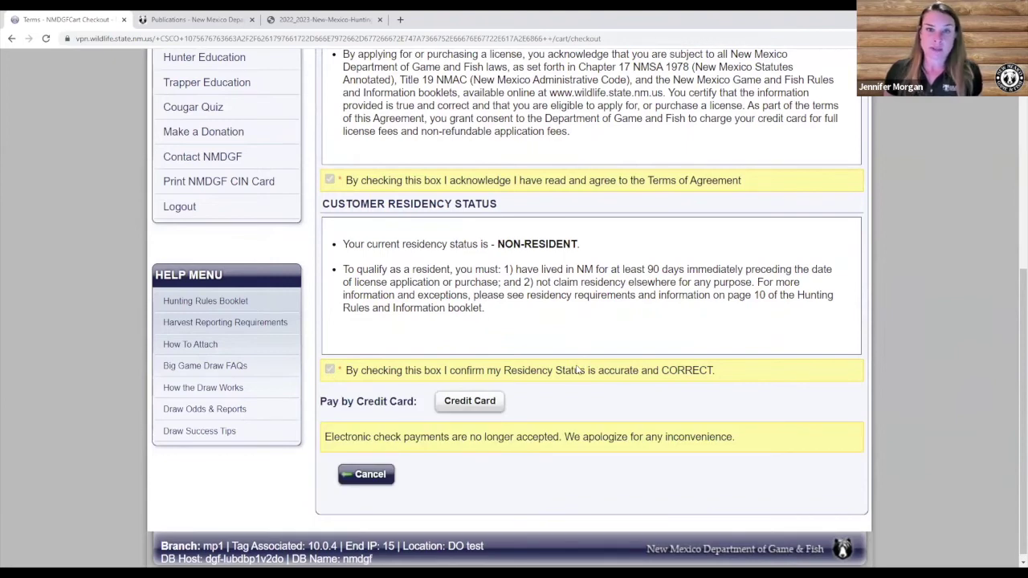
{"action": "scroll", "coordinate": [575, 368], "scroll_direction": "down", "scroll_amount": 1}
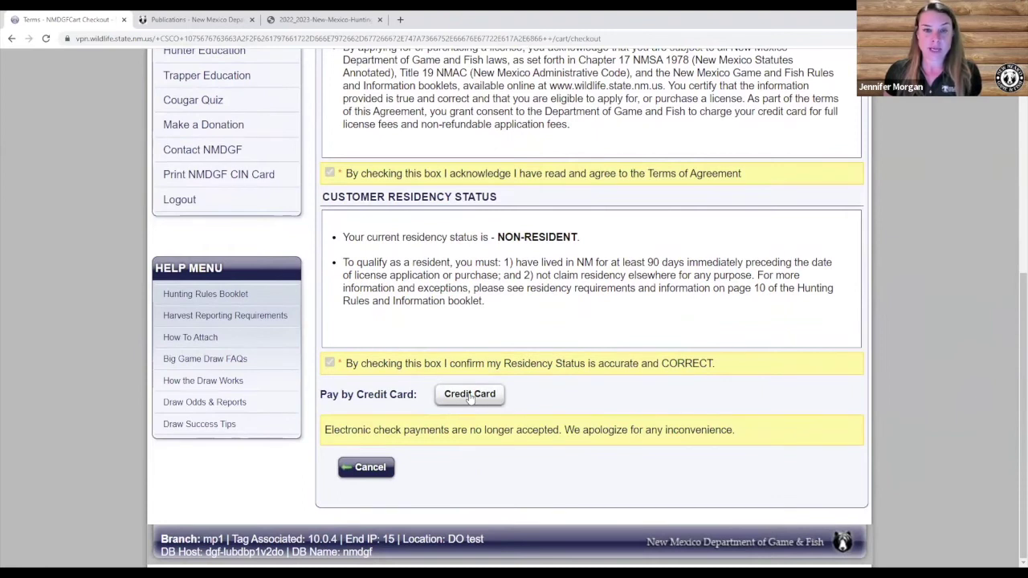
{"action": "left_click", "coordinate": [470, 395]}
{"action": "scroll", "coordinate": [471, 399], "scroll_direction": "down", "scroll_amount": 3}
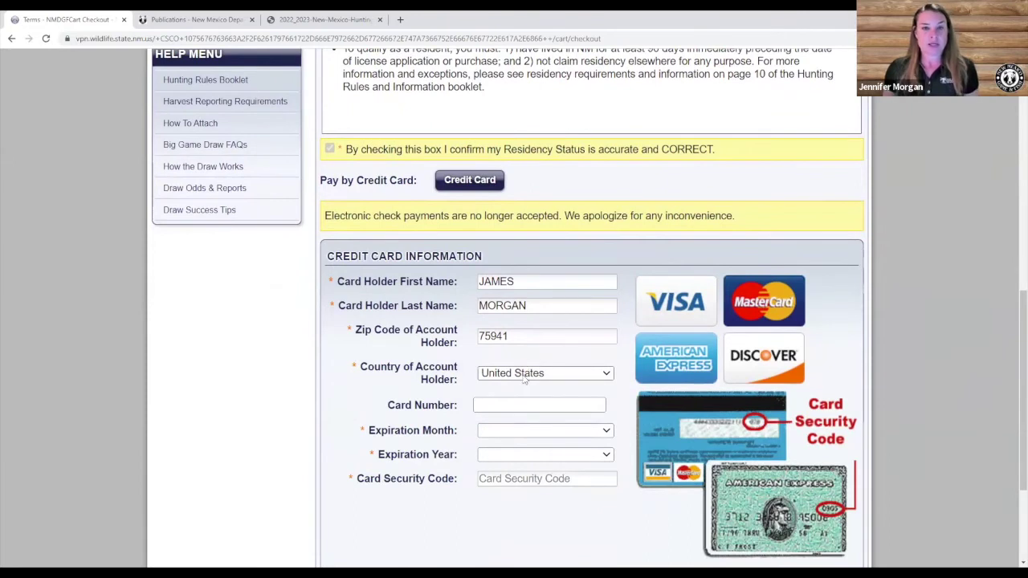
Enter the card number in the Card Number field, removing the extra digits first typed.
{"action": "scroll", "coordinate": [525, 378], "scroll_direction": "down", "scroll_amount": 1}
{"action": "left_click", "coordinate": [505, 351]}
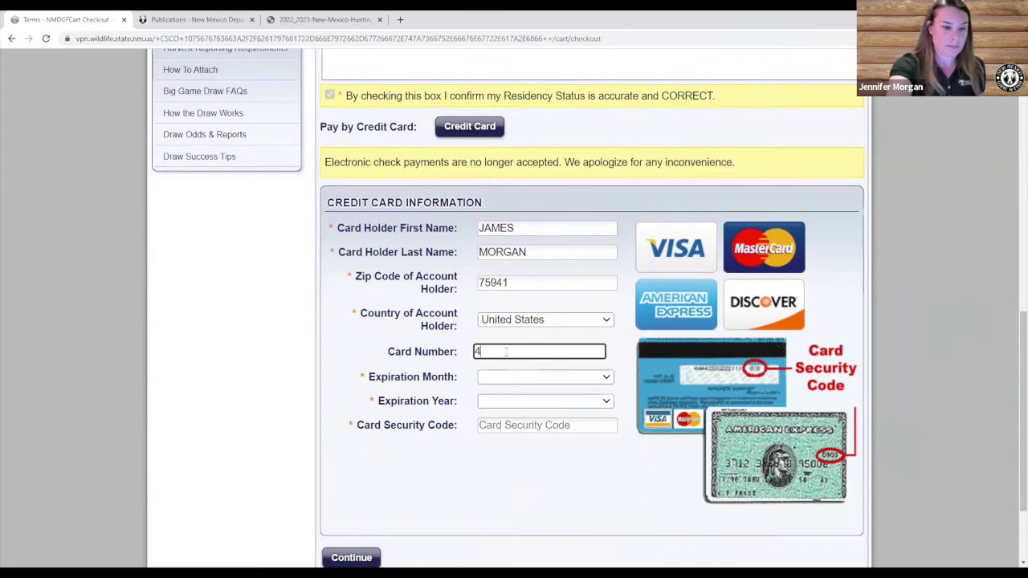
{"action": "type", "text": "41111111111111"}
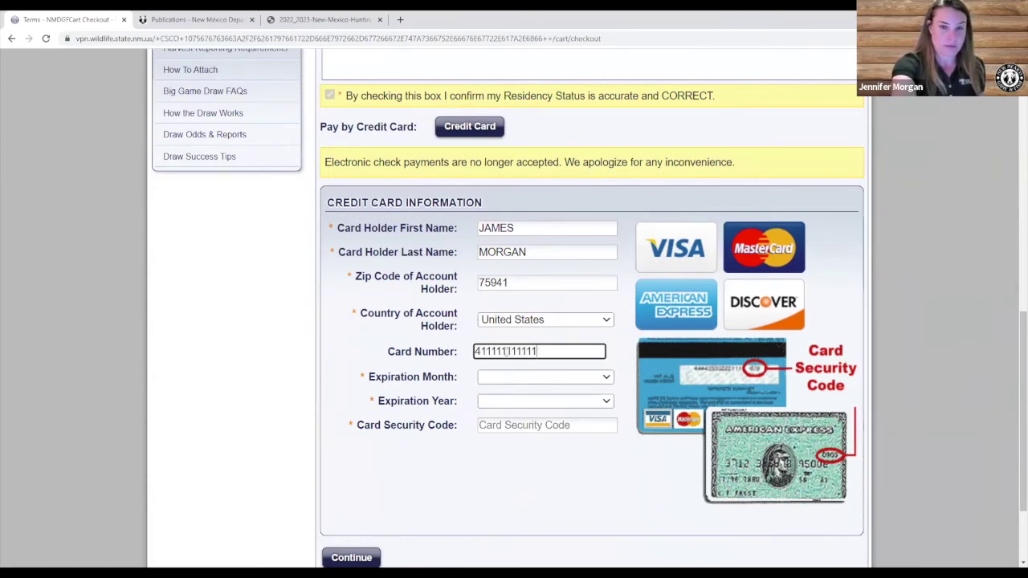
{"action": "type", "text": "11111111"}
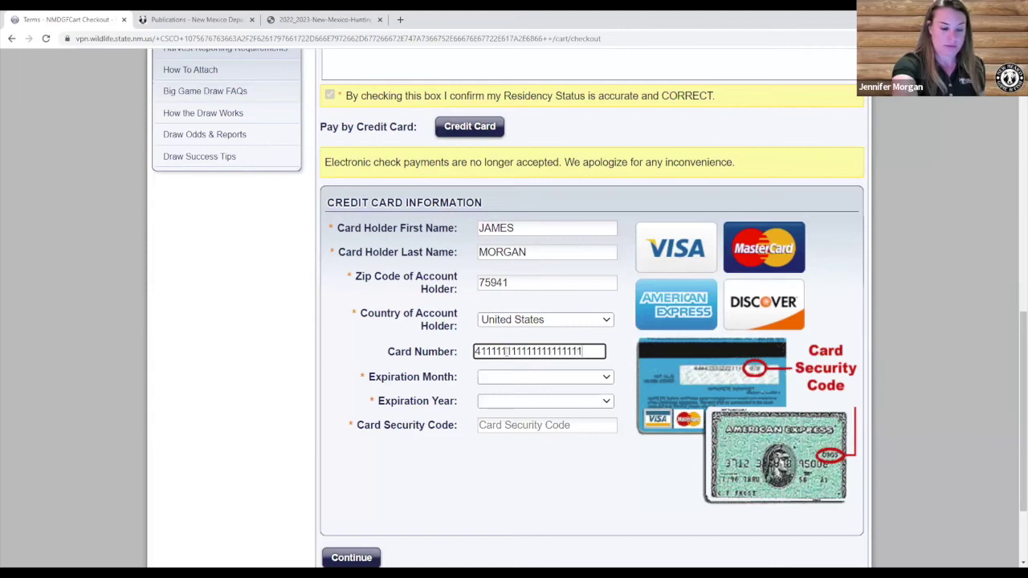
{"action": "type", "text": "1"}
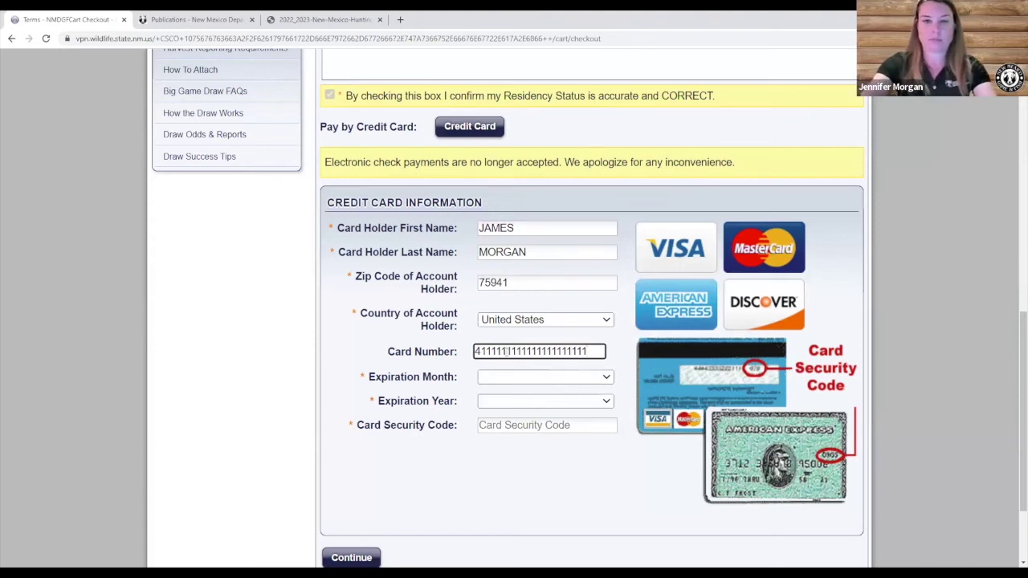
{"action": "key", "text": "BackSpace"}
{"action": "key", "text": "BackSpace"}
{"action": "key", "text": "BackSpace"}
{"action": "key", "text": "BackSpace"}
{"action": "key", "text": "BackSpace"}
{"action": "key", "text": "BackSpace"}
{"action": "key", "text": "BackSpace"}
{"action": "key", "text": "BackSpace"}
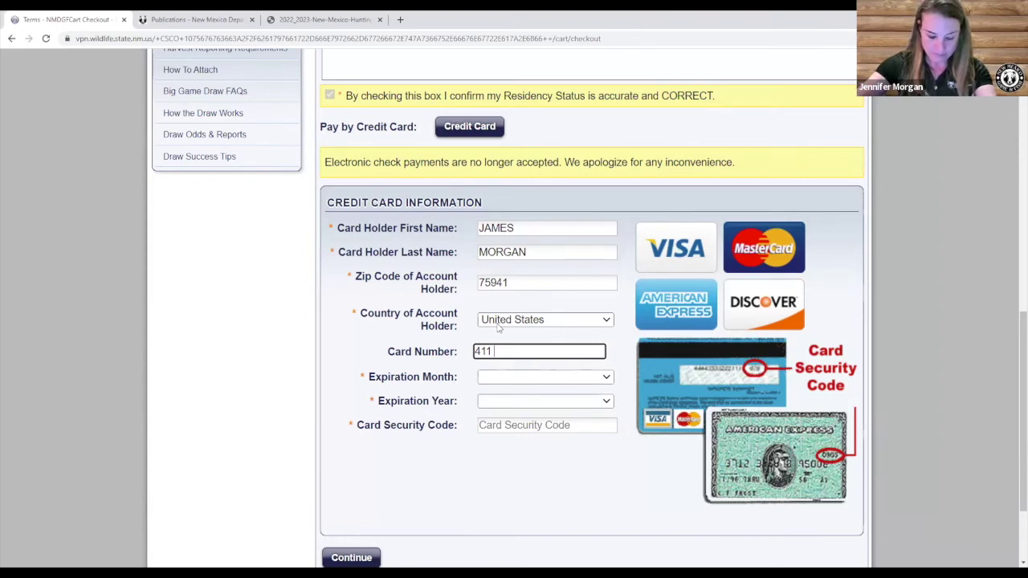
{"action": "type", "text": "1"}
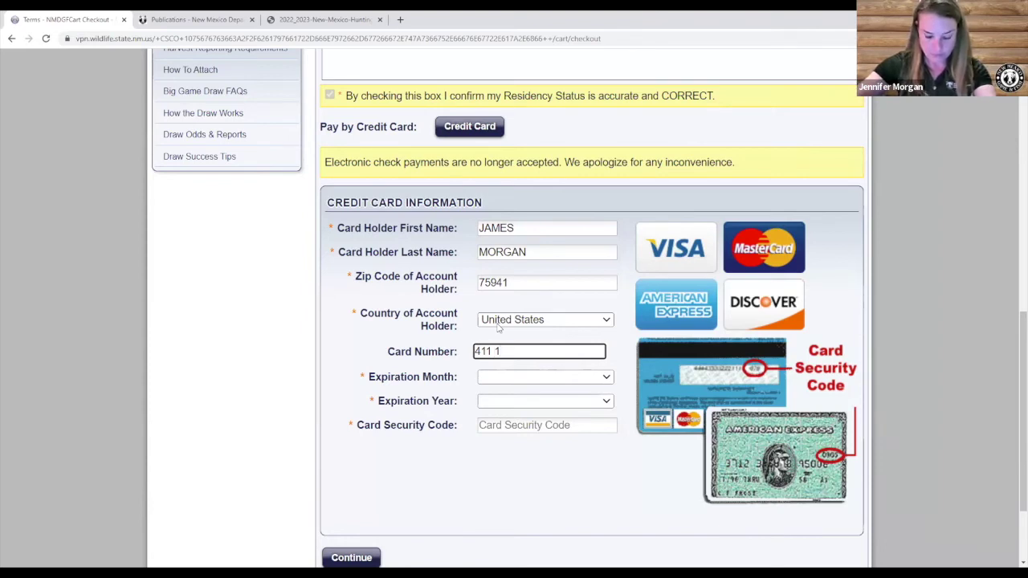
{"action": "type", "text": "1 1"}
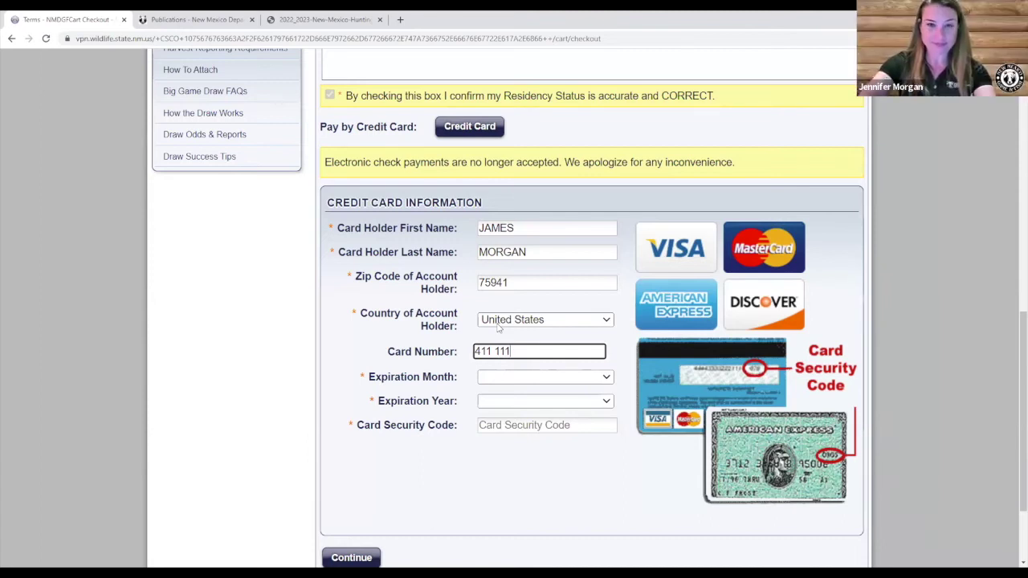
{"action": "type", "text": " 111"}
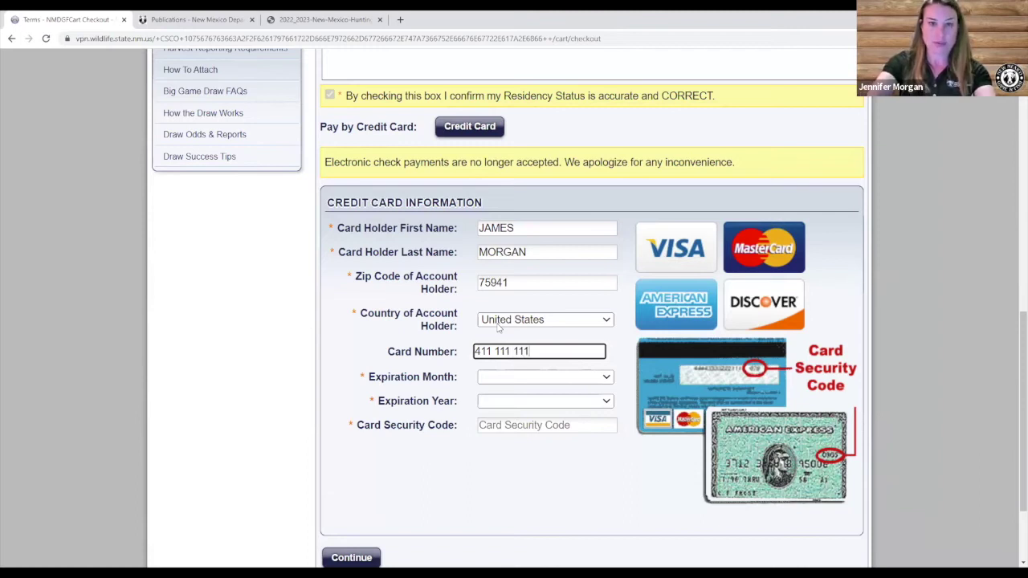
{"action": "type", "text": "1 111"}
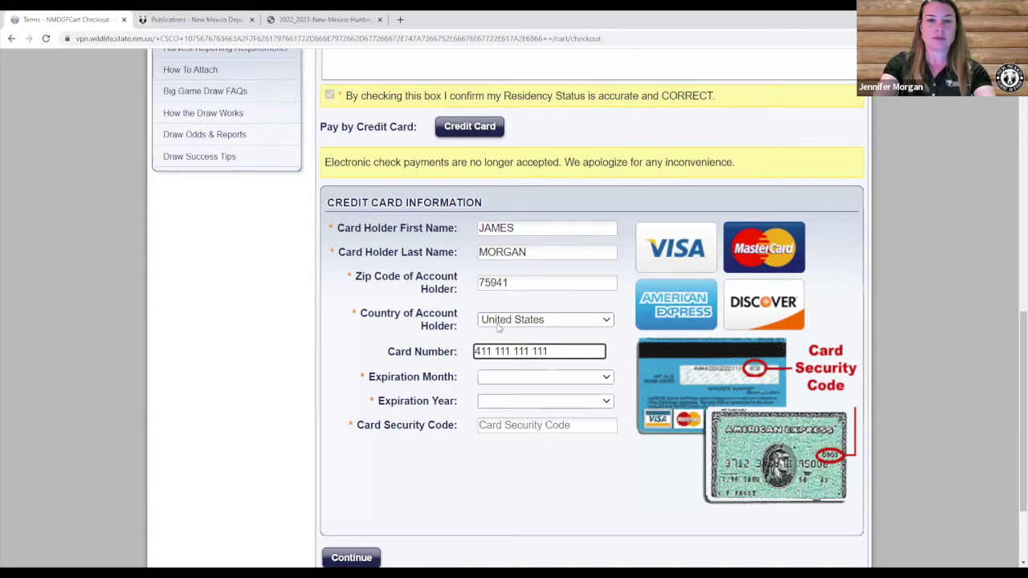
{"action": "type", "text": "1"}
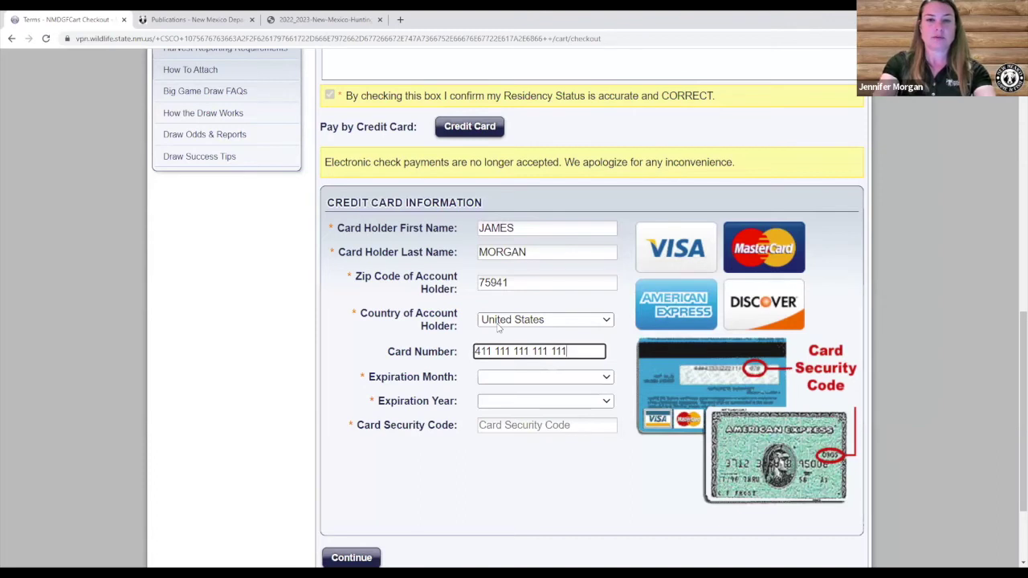
{"action": "type", "text": "11"}
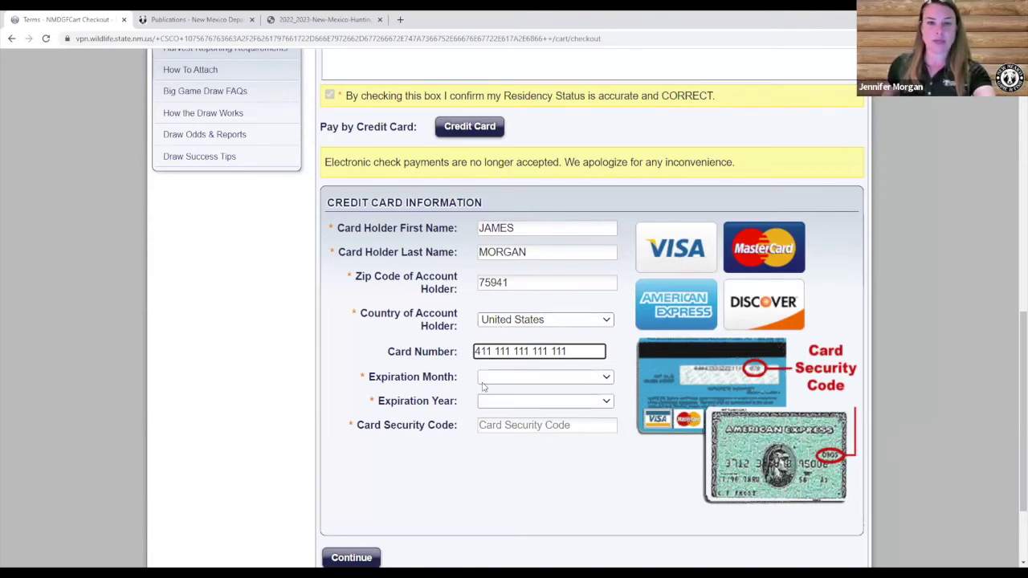
{"action": "left_click", "coordinate": [486, 379]}
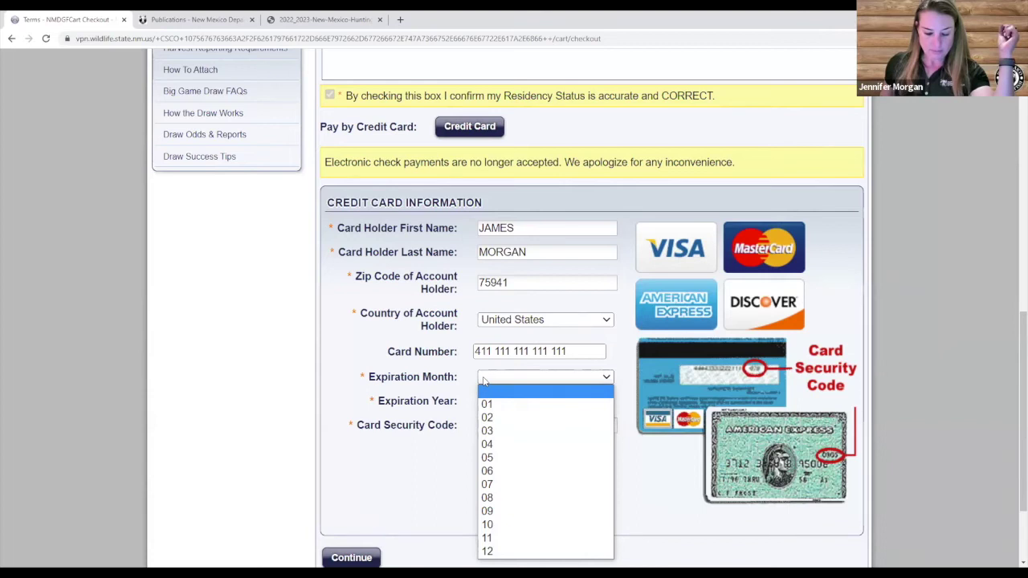
Set the card expiration to 01 / 2024 and type the card security code.
{"action": "left_click", "coordinate": [517, 403]}
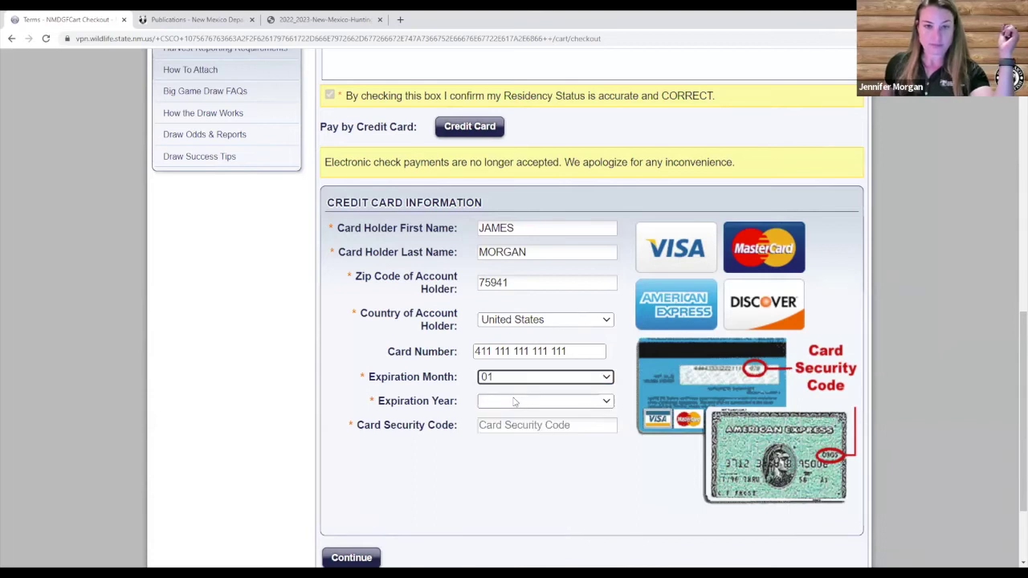
{"action": "left_click", "coordinate": [515, 401]}
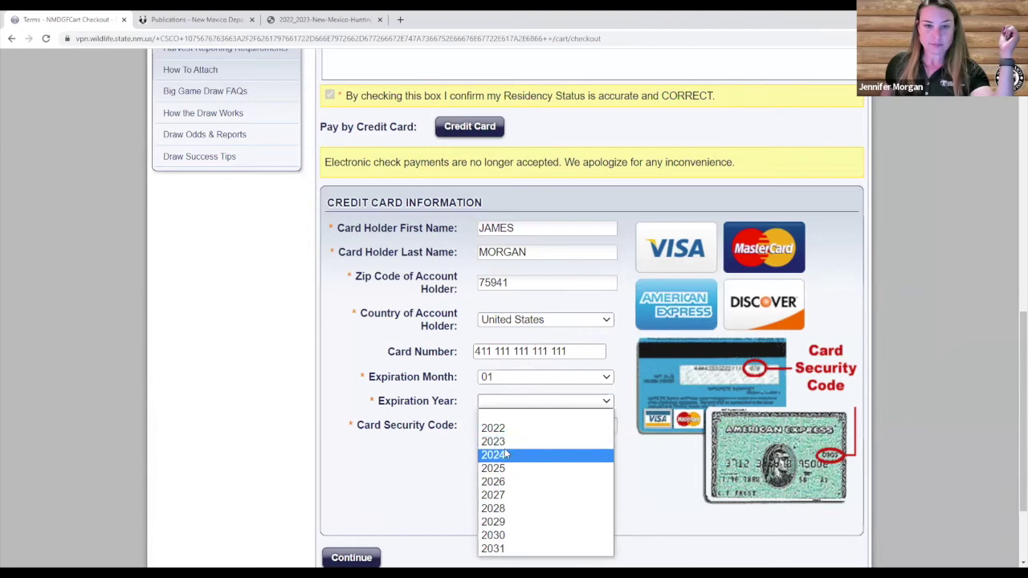
{"action": "left_click", "coordinate": [506, 454]}
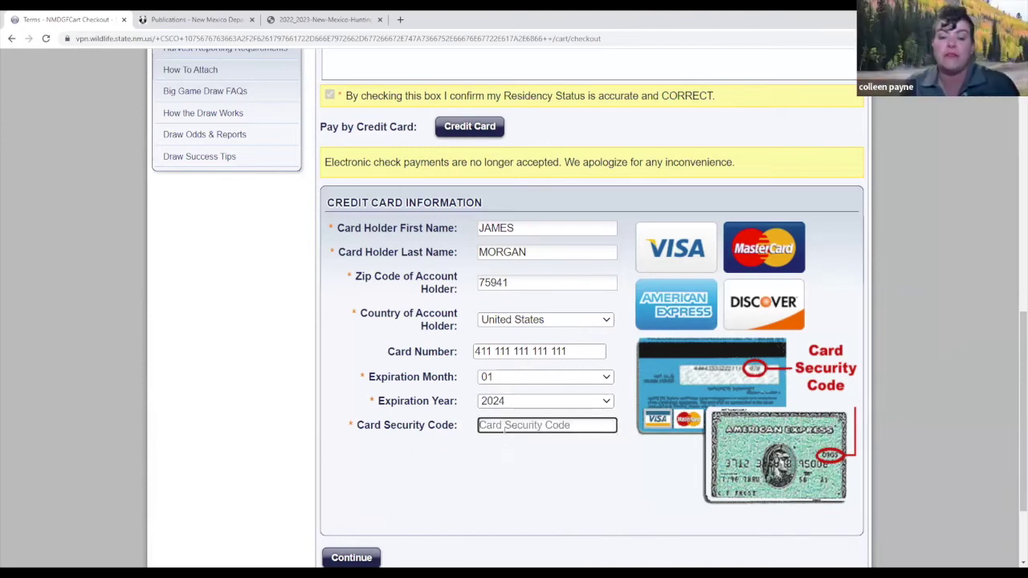
{"action": "type", "text": "123"}
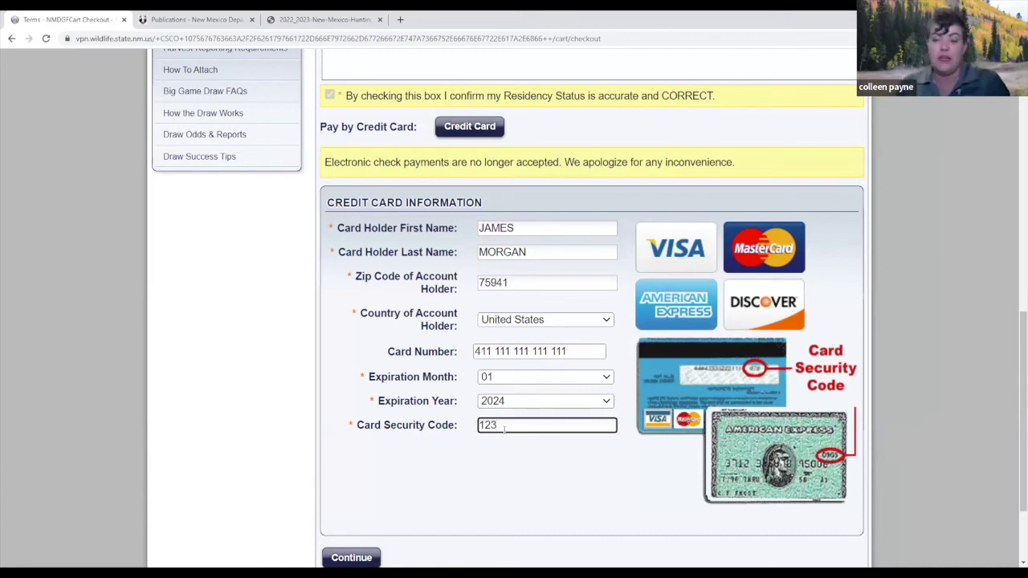
{"action": "left_click", "coordinate": [508, 448]}
{"action": "scroll", "coordinate": [509, 450], "scroll_direction": "down", "scroll_amount": 2}
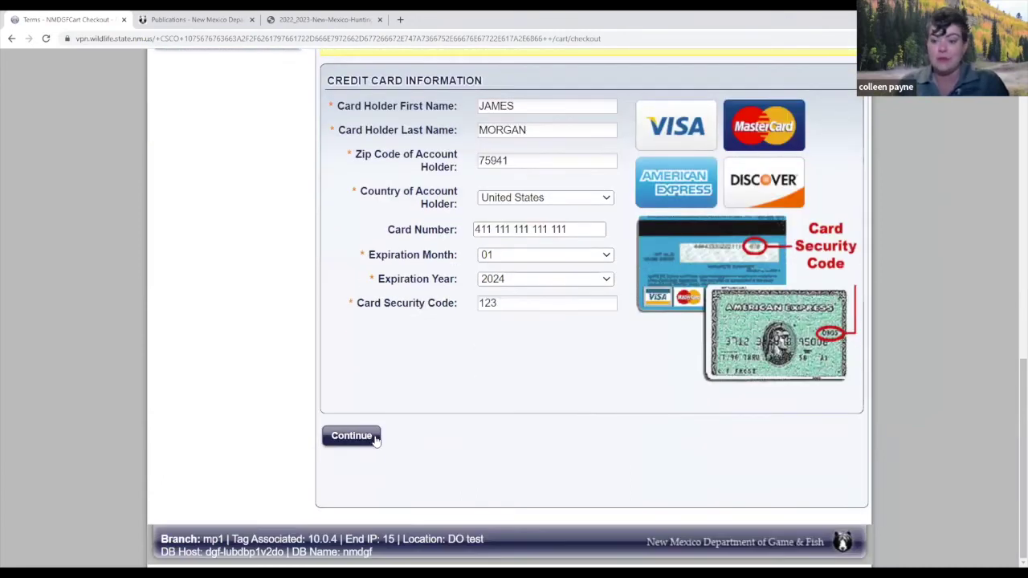
Submit the card, then replace the rejected card number with a different one, keeping month 01.
{"action": "left_click", "coordinate": [373, 439]}
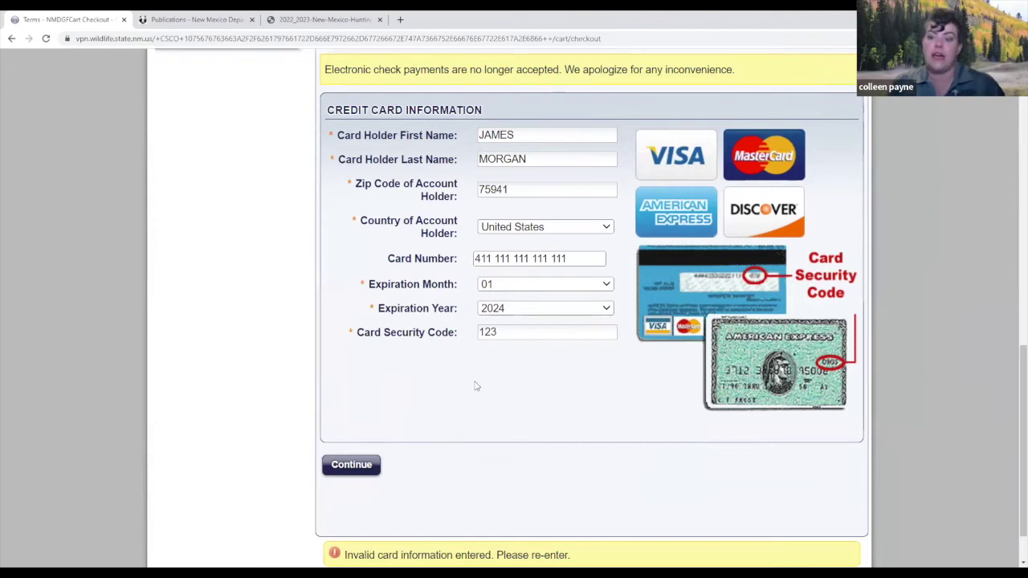
{"action": "left_click_drag", "start_coordinate": [572, 258], "coordinate": [431, 258]}
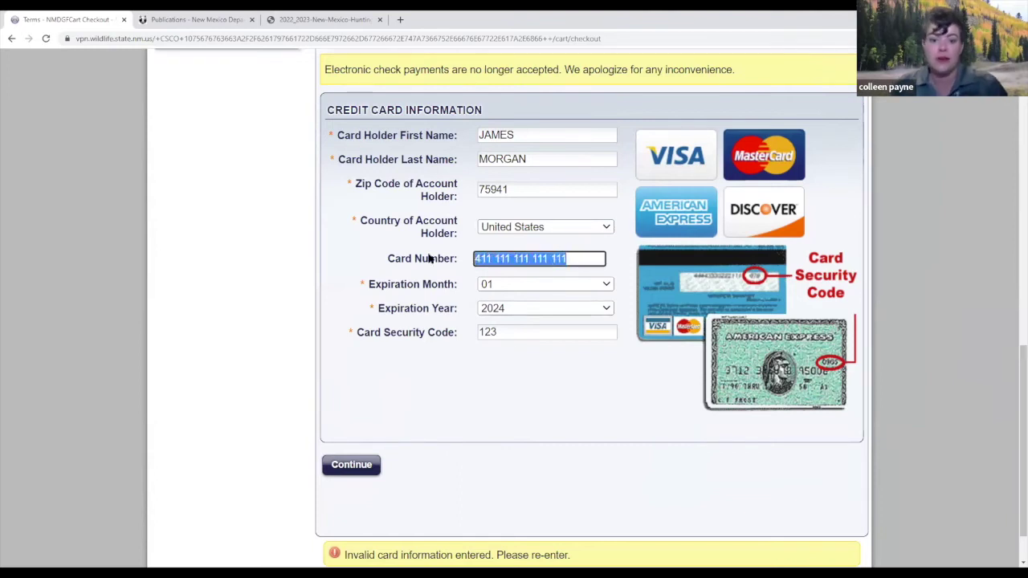
{"action": "type", "text": "510"}
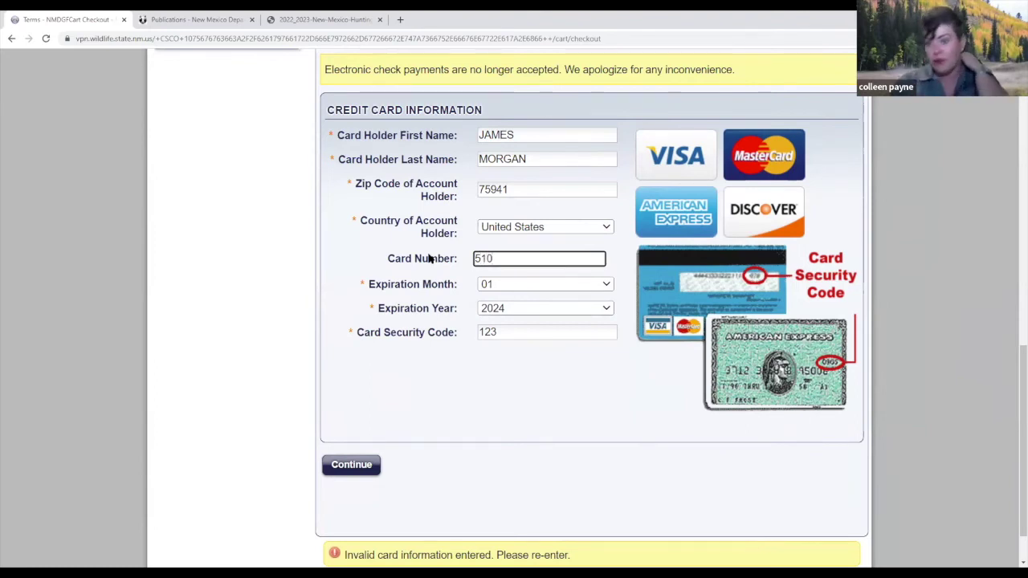
{"action": "type", "text": "510"}
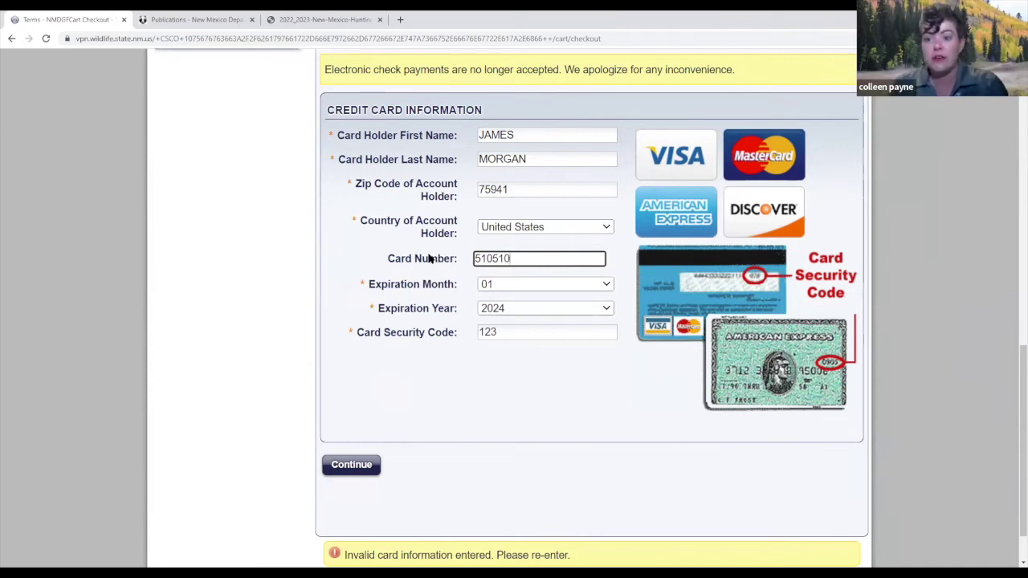
{"action": "type", "text": "5105"}
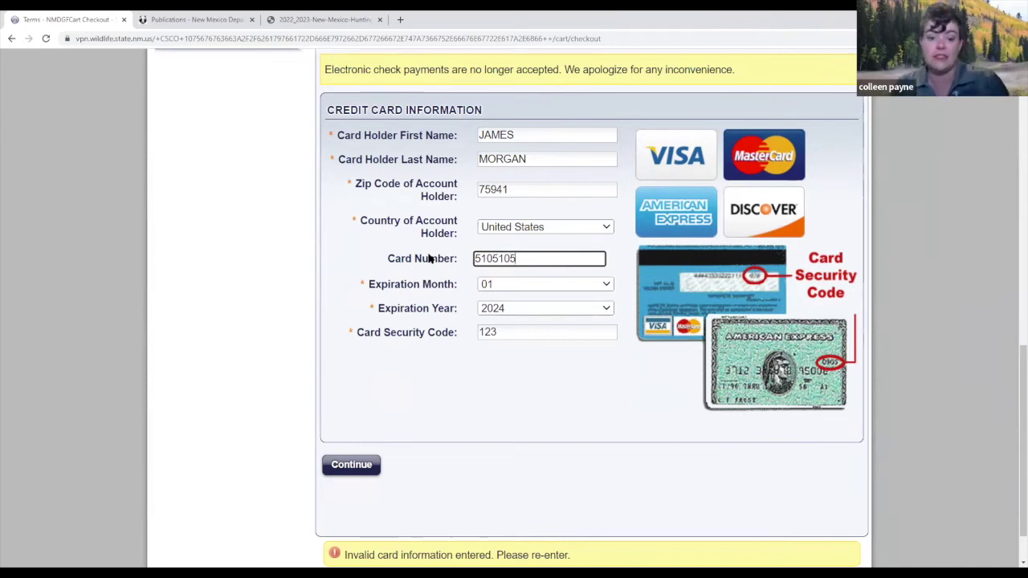
{"action": "type", "text": "105"}
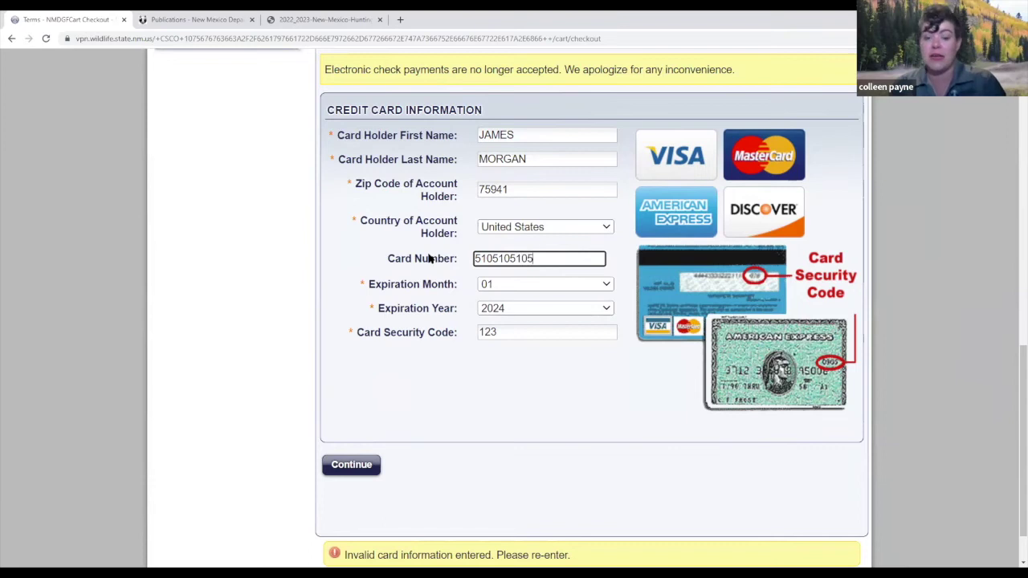
{"action": "type", "text": "100"}
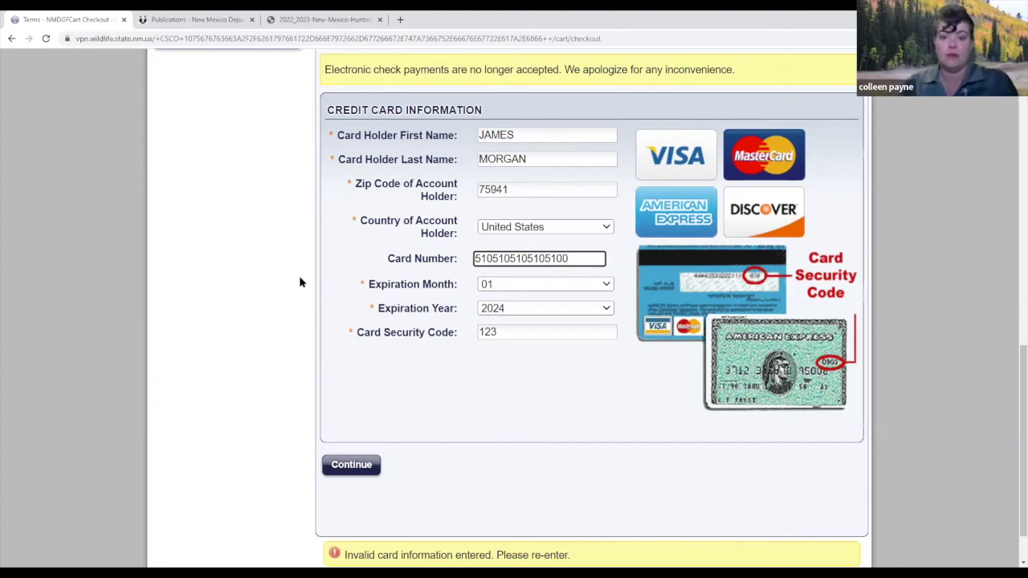
{"action": "left_click", "coordinate": [499, 288]}
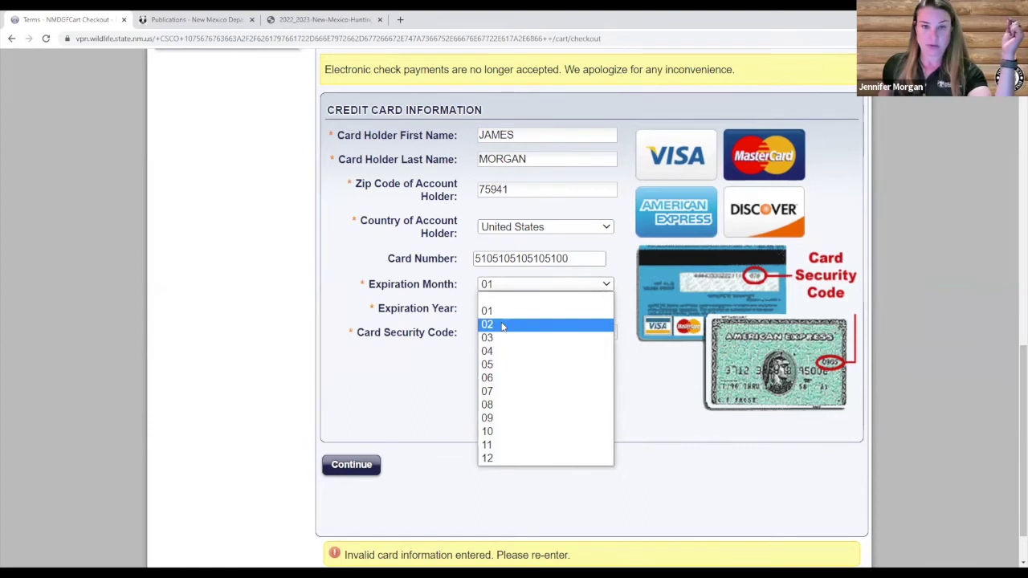
{"action": "left_click", "coordinate": [501, 316]}
{"action": "key", "text": "Tab"}
{"action": "key", "text": "Tab"}
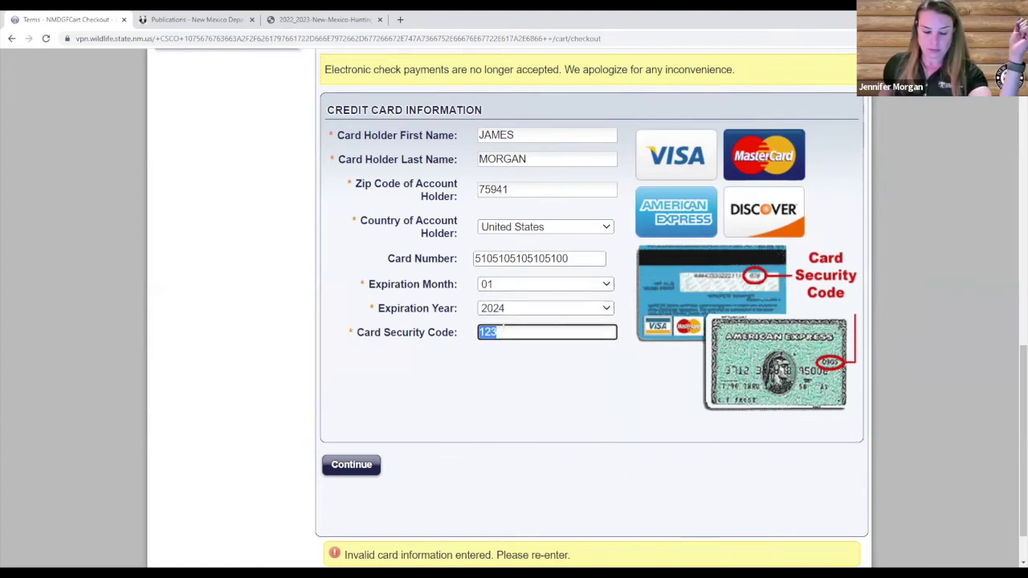
{"action": "left_click", "coordinate": [502, 370]}
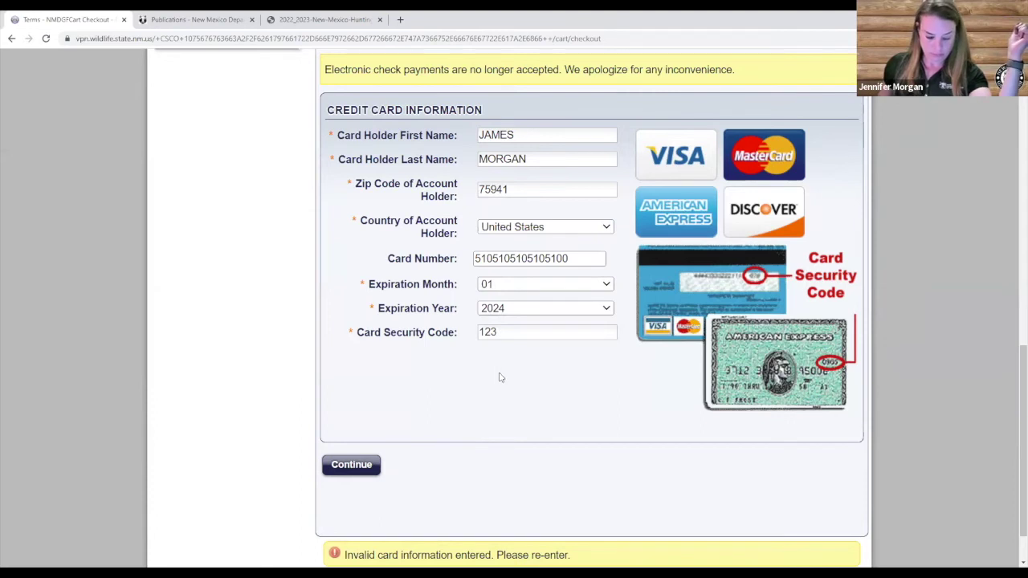
Pay with the corrected card and scroll My Purchases to the Special Hunt Drawing Applications table.
{"action": "left_click", "coordinate": [351, 467]}
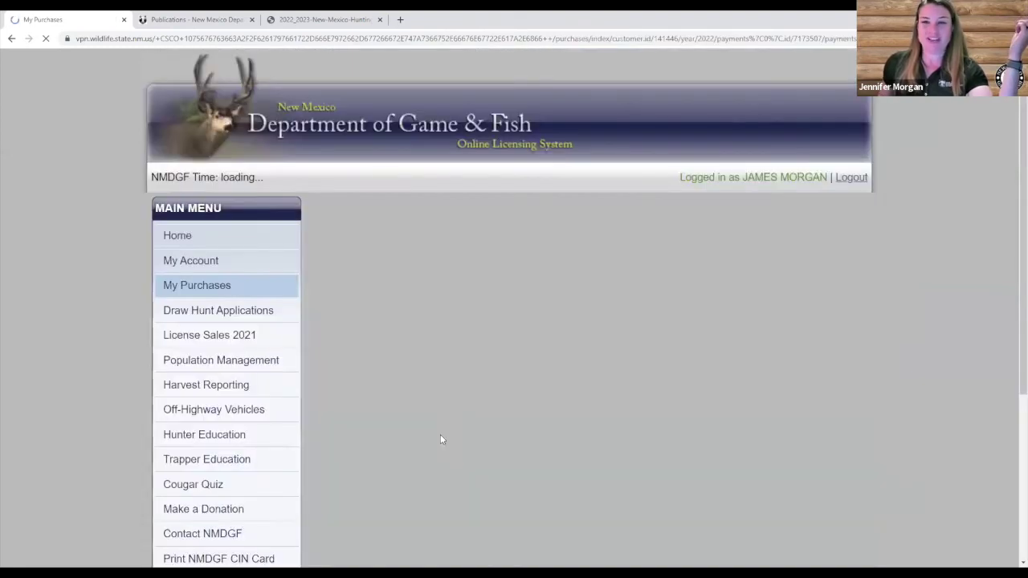
{"action": "scroll", "coordinate": [452, 439], "scroll_direction": "down", "scroll_amount": 3}
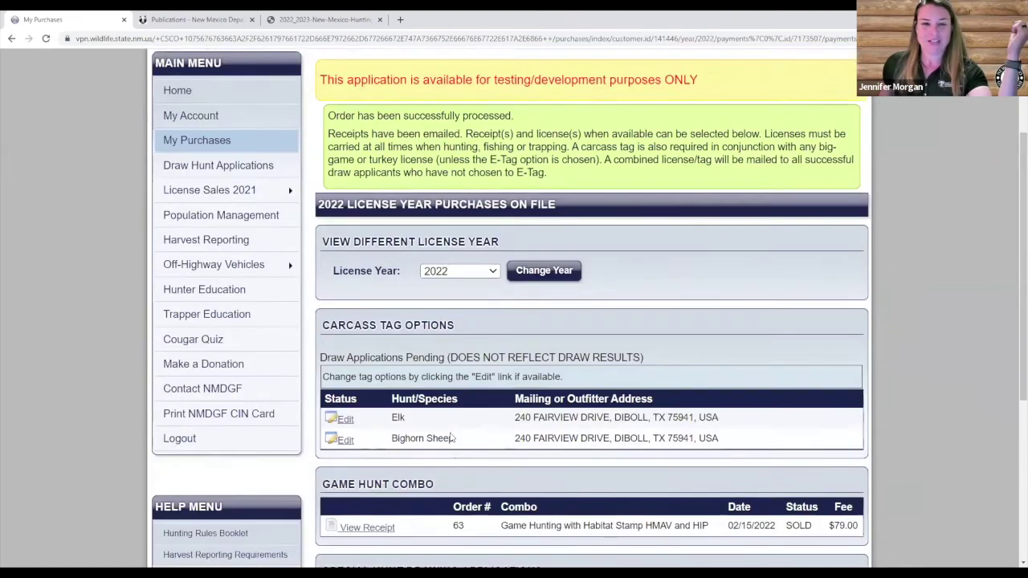
{"action": "scroll", "coordinate": [452, 438], "scroll_direction": "down", "scroll_amount": 3}
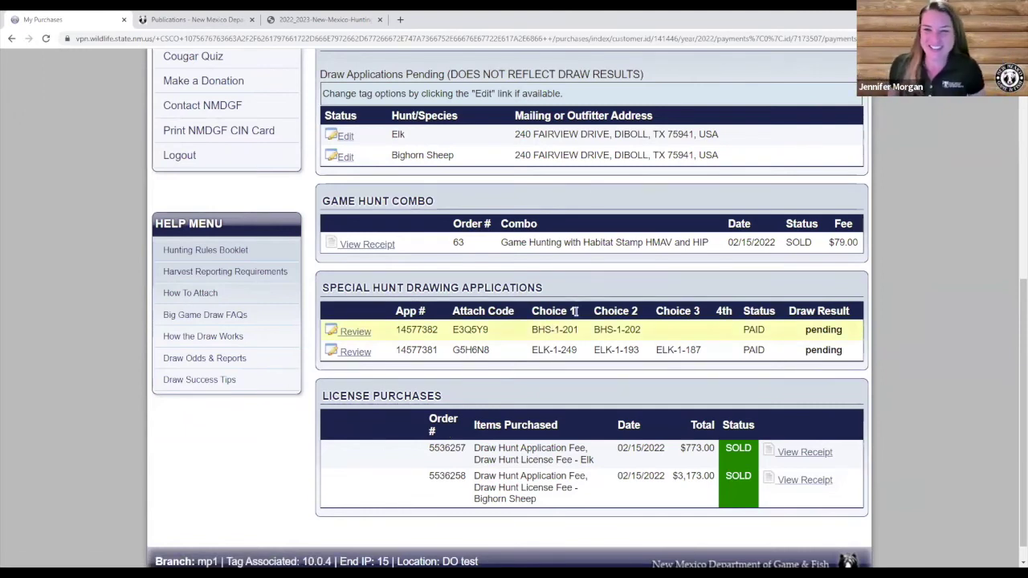
{"action": "scroll", "coordinate": [658, 302], "scroll_direction": "up", "scroll_amount": 2}
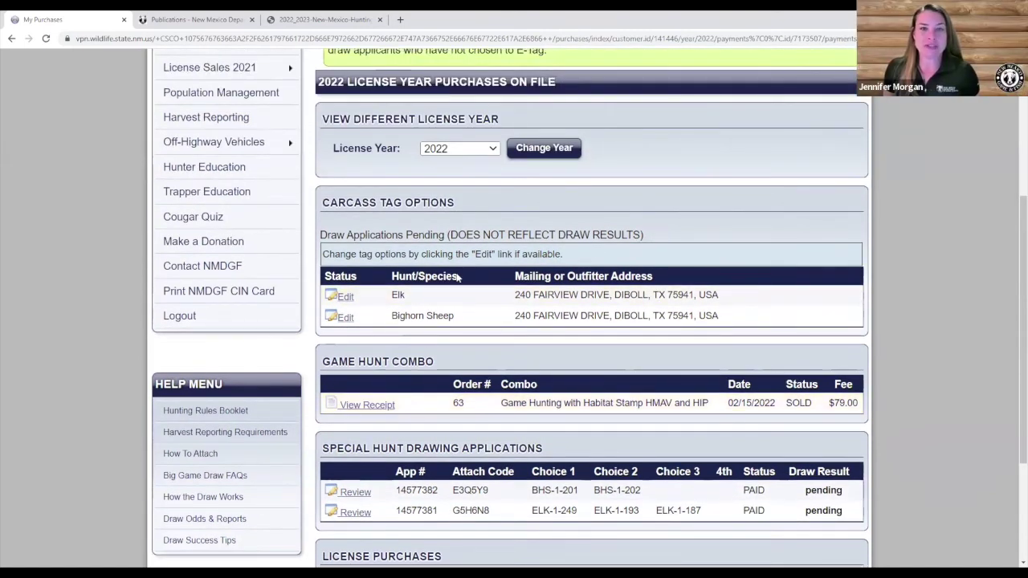
{"action": "scroll", "coordinate": [455, 293], "scroll_direction": "down", "scroll_amount": 1}
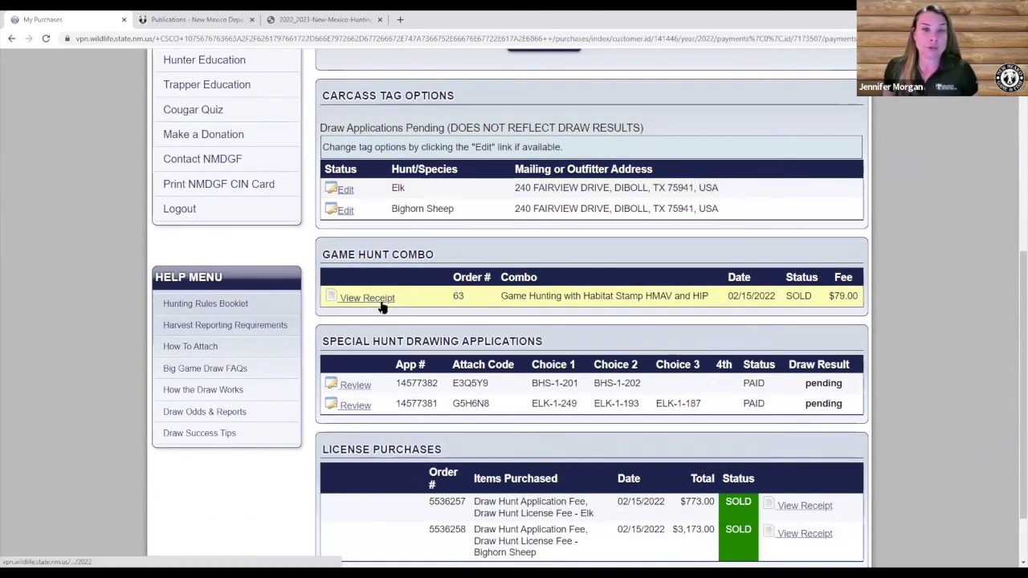
{"action": "scroll", "coordinate": [529, 319], "scroll_direction": "down", "scroll_amount": 1}
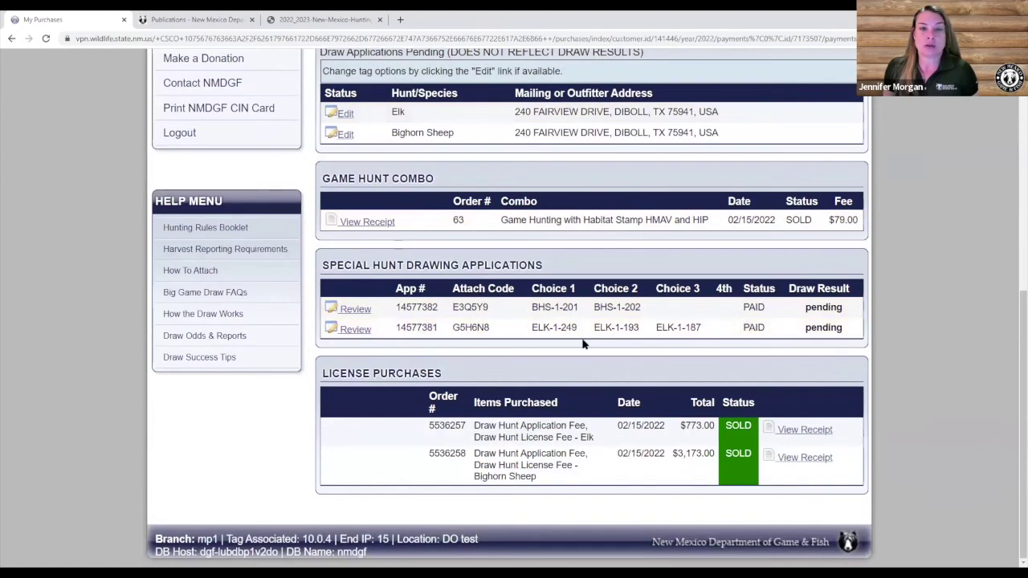
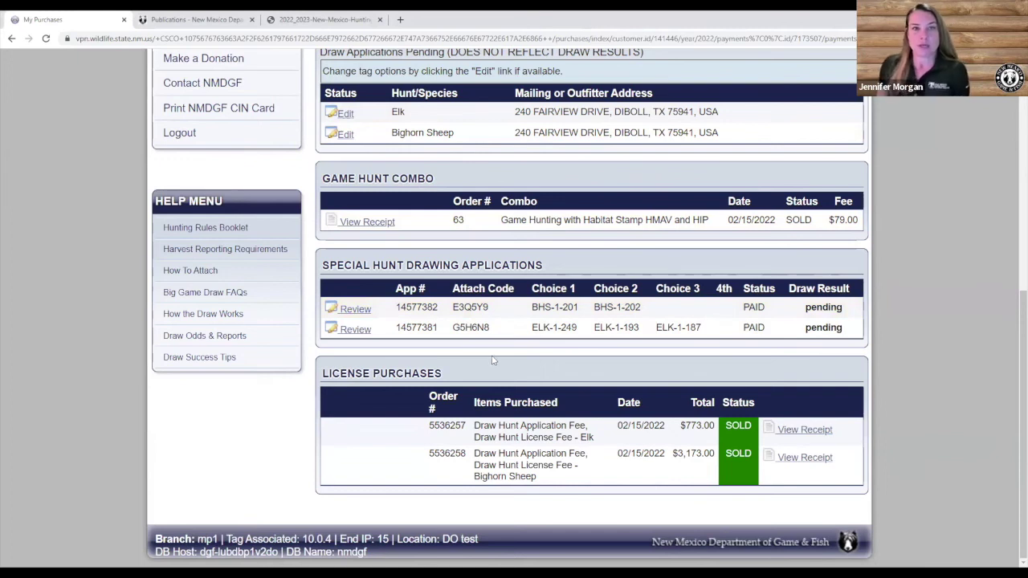
Scroll up My Purchases to reveal the 2022 License Year selector and Carcass Tag Options.
{"action": "scroll", "coordinate": [491, 357], "scroll_direction": "up", "scroll_amount": 2}
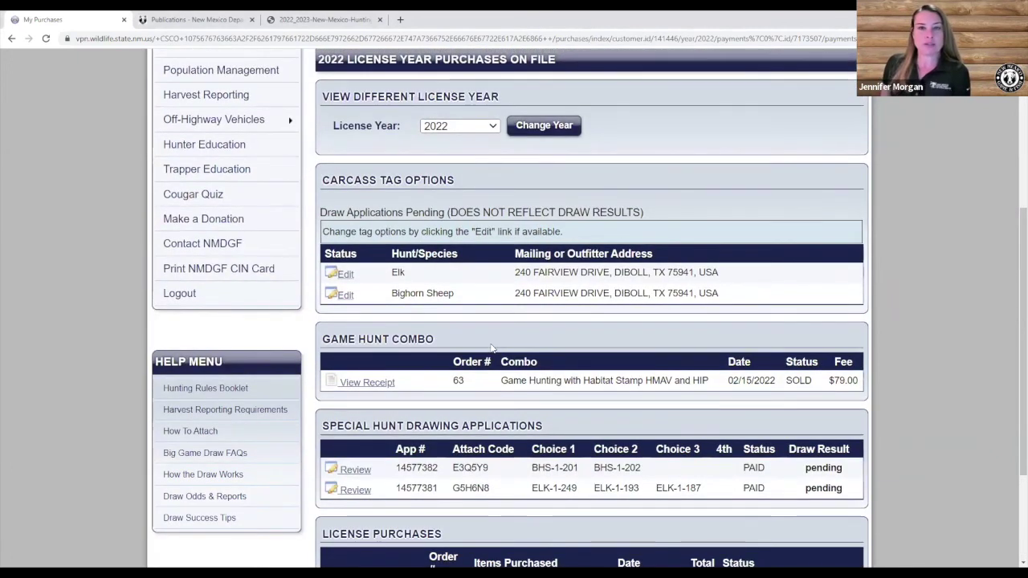